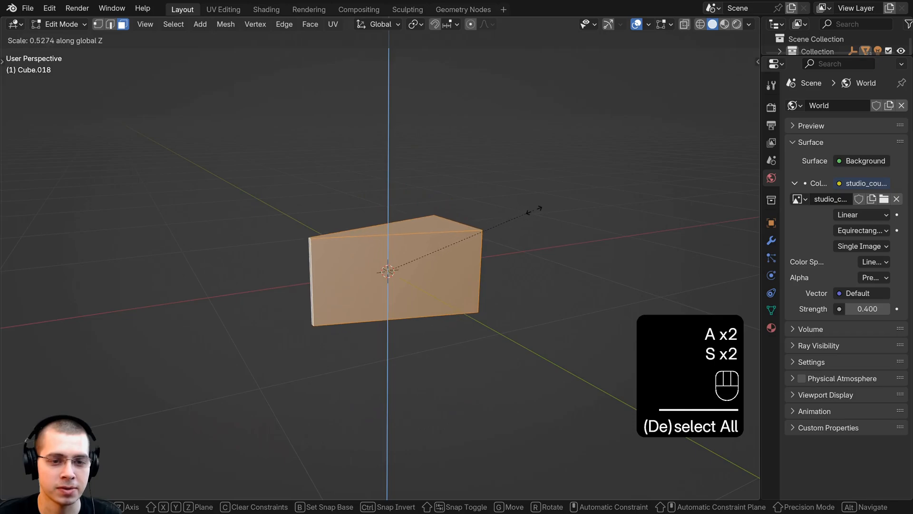
- Flatten the whole wedge to about half its height along Z and scale the selected geometry along Y
left_click(548, 196)
middle_click_drag(547, 196, 473, 210)
left_click(465, 281)
left_click(455, 280)
key("s")
key("y")
left_click(495, 267)
key("Tab")
- Add a Bevel modifier to the wedge
scroll(473, 211, "up", 4)
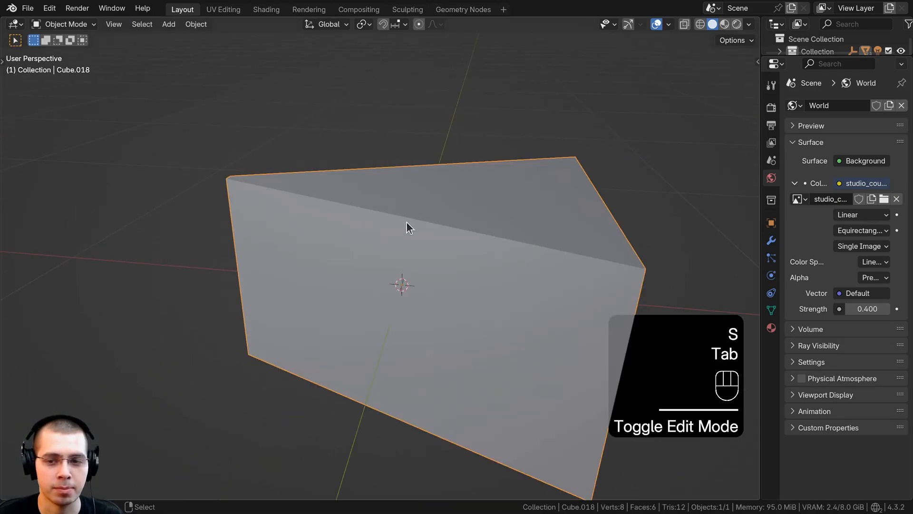
middle_click_drag(406, 222, 452, 212)
left_click(771, 240)
left_click_drag(761, 204, 672, 171)
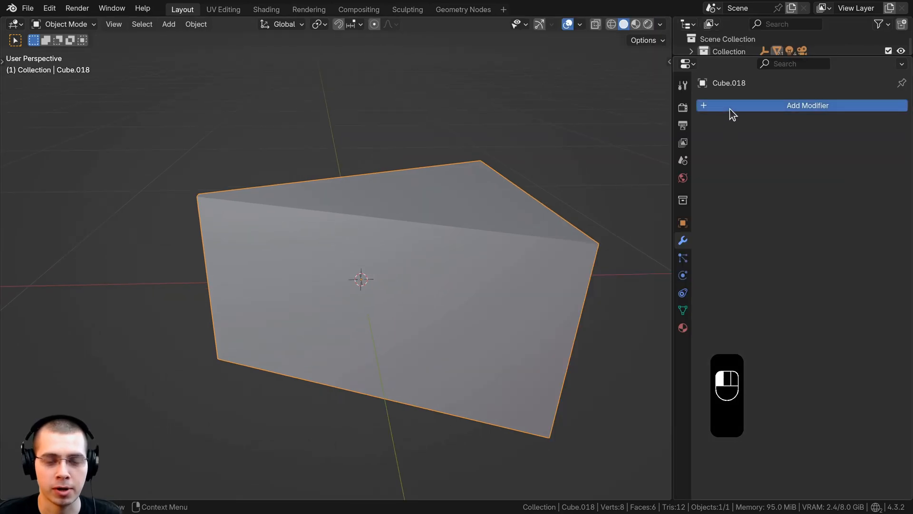
left_click(730, 109)
type("bev")
key("Return")
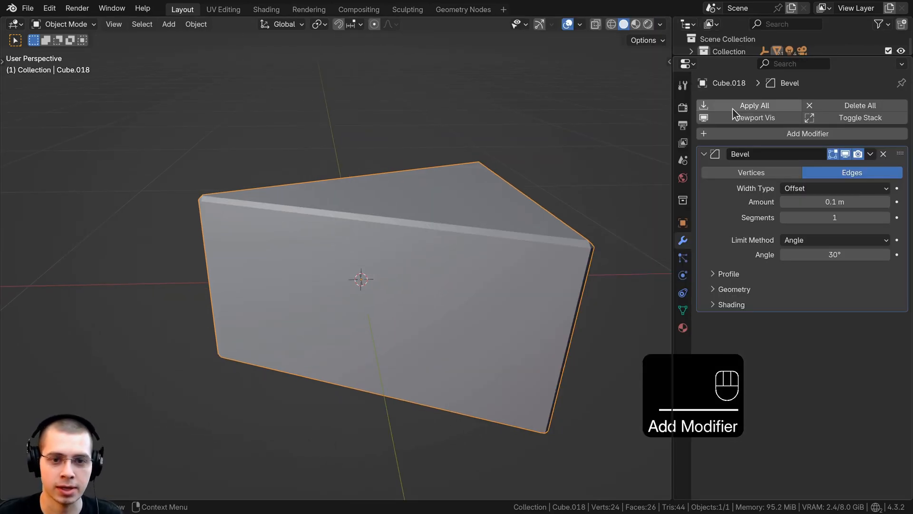
- Set the bevel to 3 segments with an amount of 0.173 m and shade the wedge smooth
left_click(887, 218)
left_click(887, 218)
mouse_move(856, 203)
left_mouse_down("shift")
mouse_move(841, 203)
mouse_move(856, 203)
left_mouse_up("shift")
key("w")
left_click(373, 100)
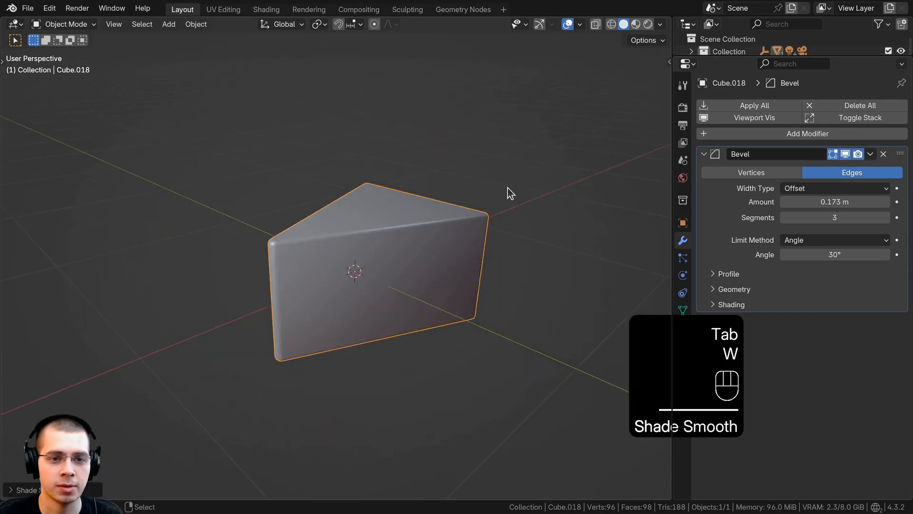
- Divide the wedge mesh with 12 vertical loop cuts spaced along its length and 9 more running lengthwise across its width
middle_click_drag(507, 187, 366, 185)
key("Tab")
key("ctrl+r")
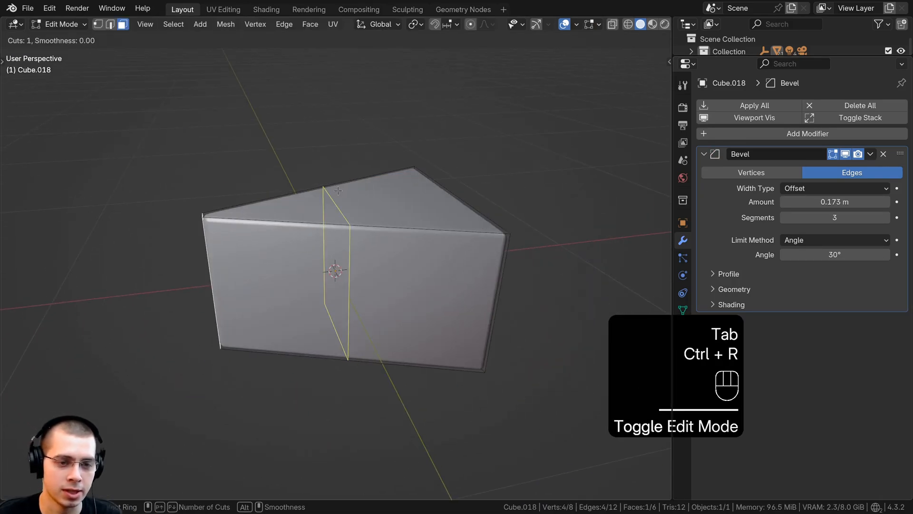
scroll(337, 190, "up", 11)
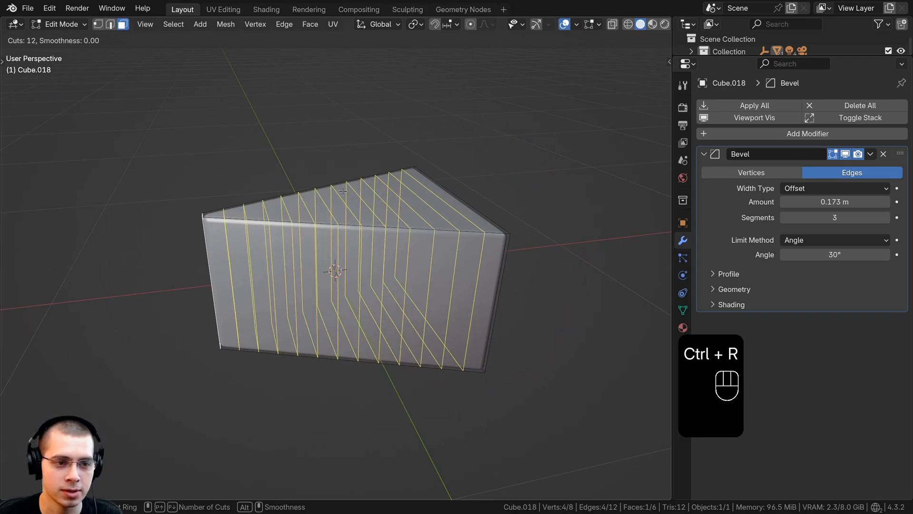
scroll(376, 345, "up", 5)
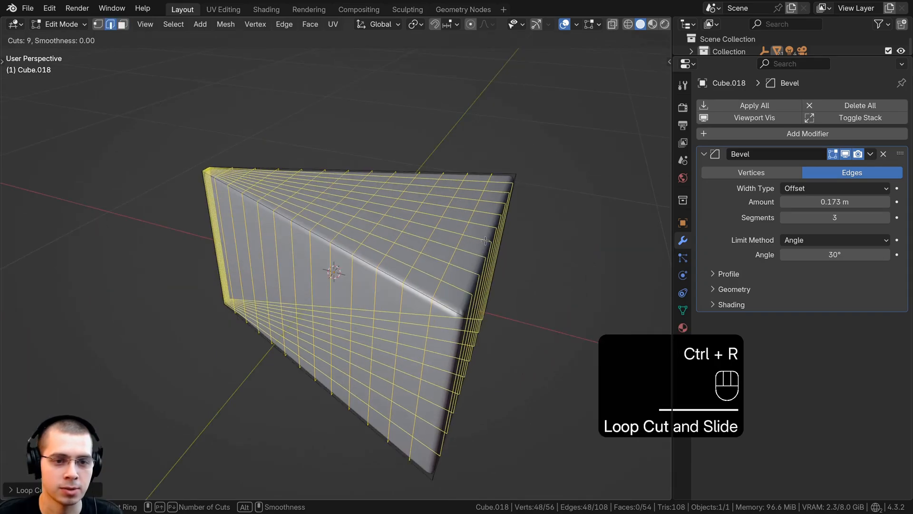
left_click(376, 344)
right_click(376, 345)
- Add 9 horizontal loop cuts across the wedge's height and clear the selection
middle_click_drag(375, 344, 422, 302)
key("ctrl+r")
scroll(428, 296, "up", 7)
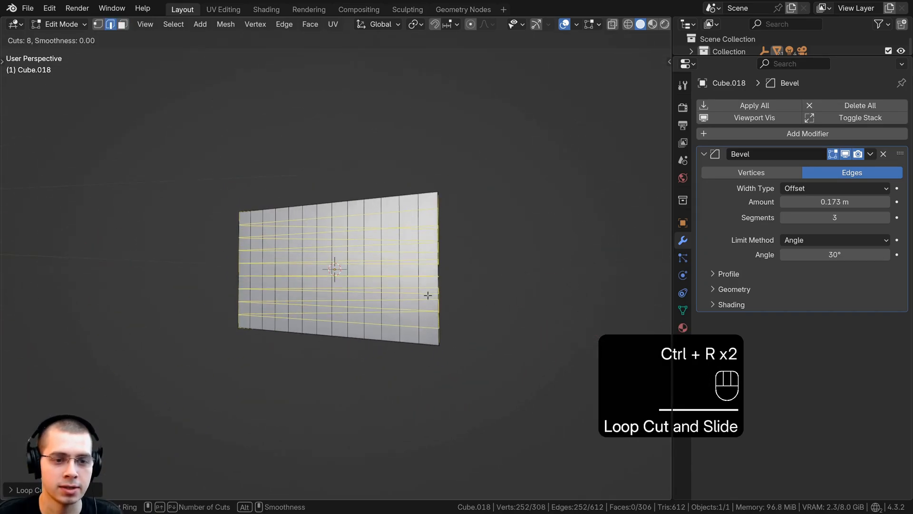
scroll(428, 295, "up", 1)
left_click(428, 295)
right_click(428, 295)
key("a")
key("a")
- Apply the Bevel modifier to the wedge and check the resulting mesh in Edit Mode
middle_click_drag(361, 224, 413, 238)
key("Tab")
key("ctrl+a")
key("Tab")
middle_click_drag(405, 193, 401, 153)
key("a")
key("a")
key("Tab")
- Add an ico sphere with 4 subdivisions
key("shift+a")
mouse_move(361, 110)
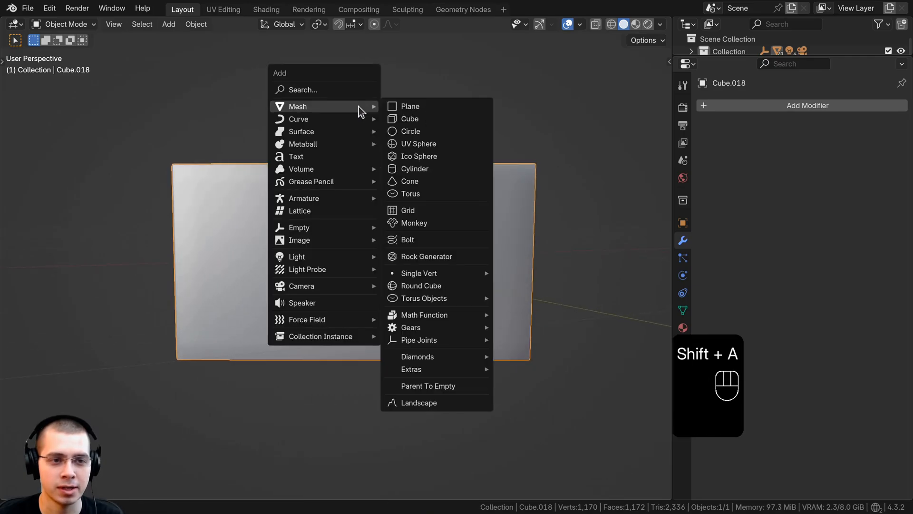
left_click(420, 156)
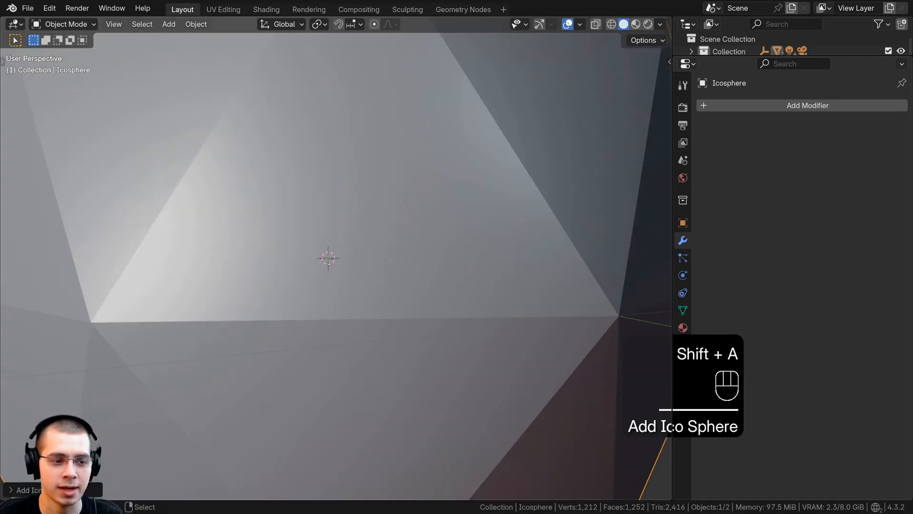
left_click(25, 491)
scroll(155, 292, "down", 3)
left_click(169, 369)
left_click(168, 369)
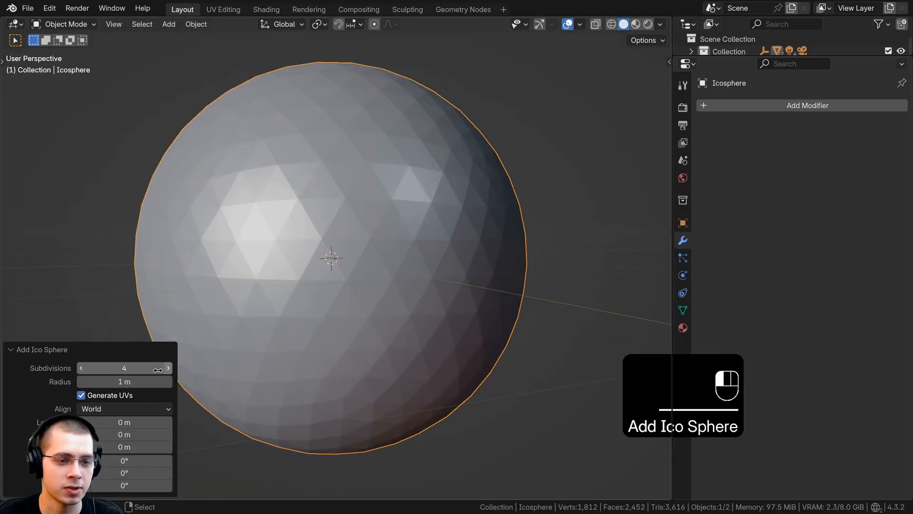
left_click(70, 352)
- Scale the ico sphere's mesh down and move the sphere so it partly intersects the wedge's large side face
scroll(536, 261, "up", 2)
key("Tab")
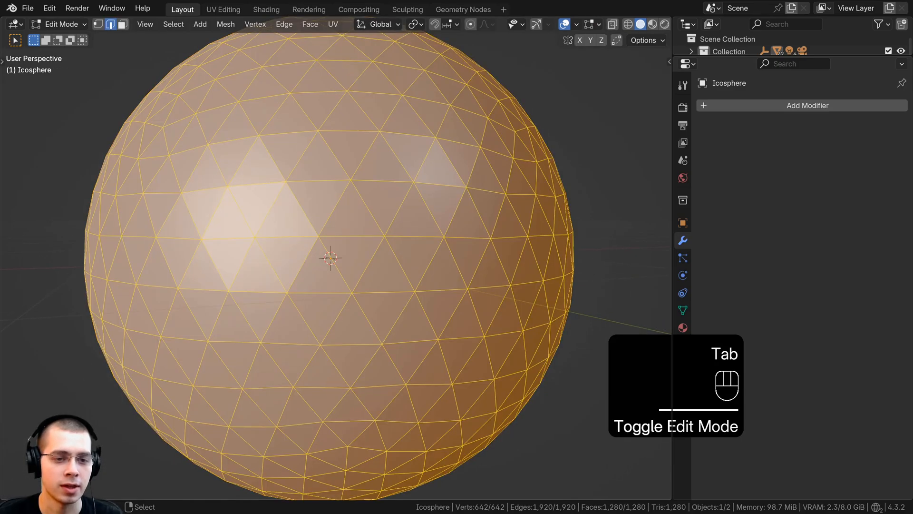
key("s")
left_click(361, 251)
key("Tab")
middle_click_drag(364, 252, 415, 266)
key("g")
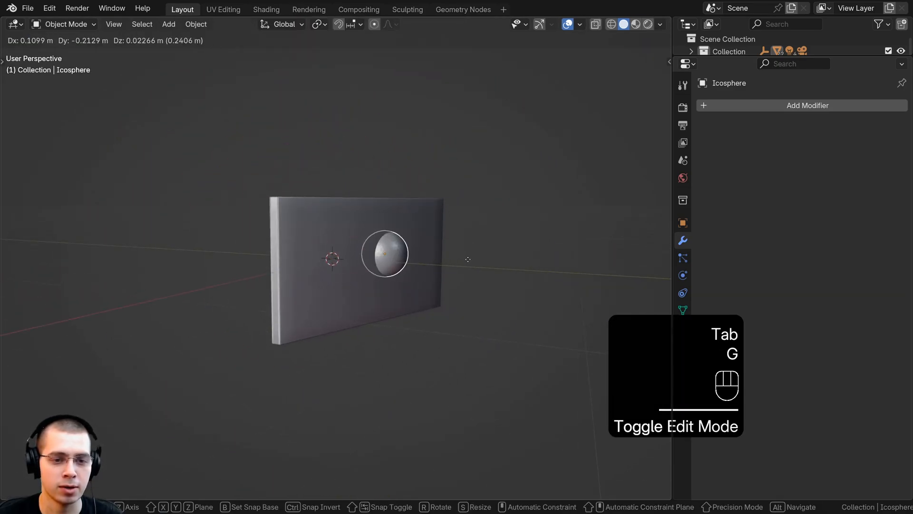
left_click(474, 254)
- Duplicate the sphere twice within its mesh at different sizes and spread the copies over the wedge's side face
key("Tab")
middle_click_drag(467, 241, 430, 238)
key("shift+d")
key("s")
left_click(433, 246)
key("shift+d")
left_click(466, 317)
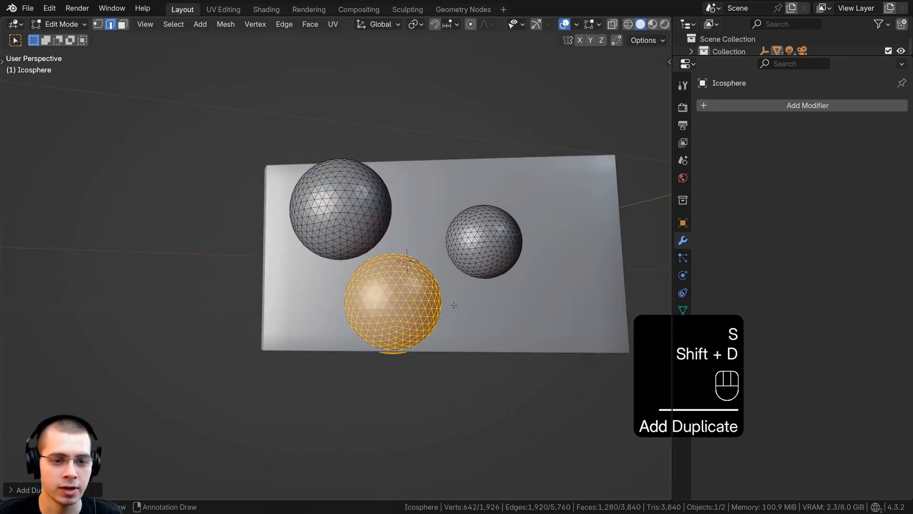
- Place three more sphere copies of varied sizes near the wedge's corners and edges, ending with six spheres
middle_click_drag(452, 304, 438, 174)
key("s")
key("g")
left_click(552, 295)
key("s")
left_click(357, 320)
key("g")
left_click(341, 323)
key("Tab")
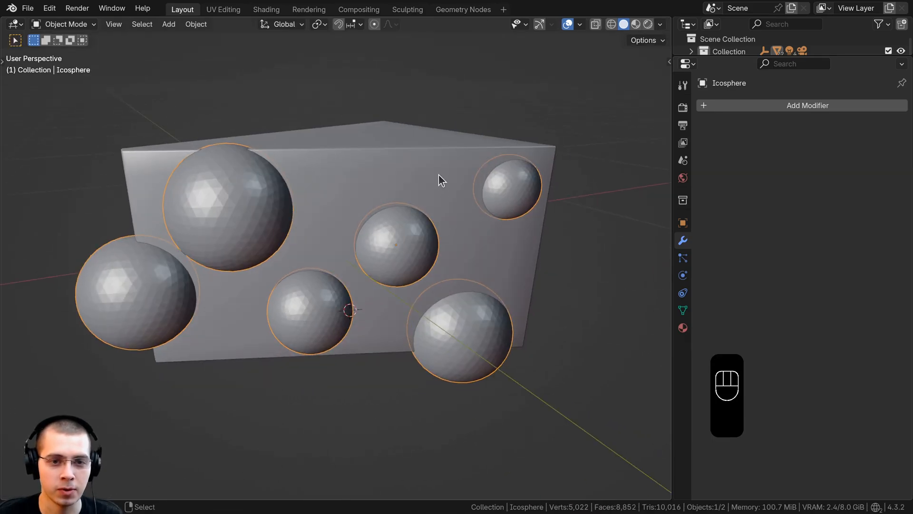
- Cut the spheres out of the wedge with a Boolean Difference modifier targeting Icosphere, and apply the modifier
left_click(439, 174)
left_click(764, 107)
type("bool")
key("Return")
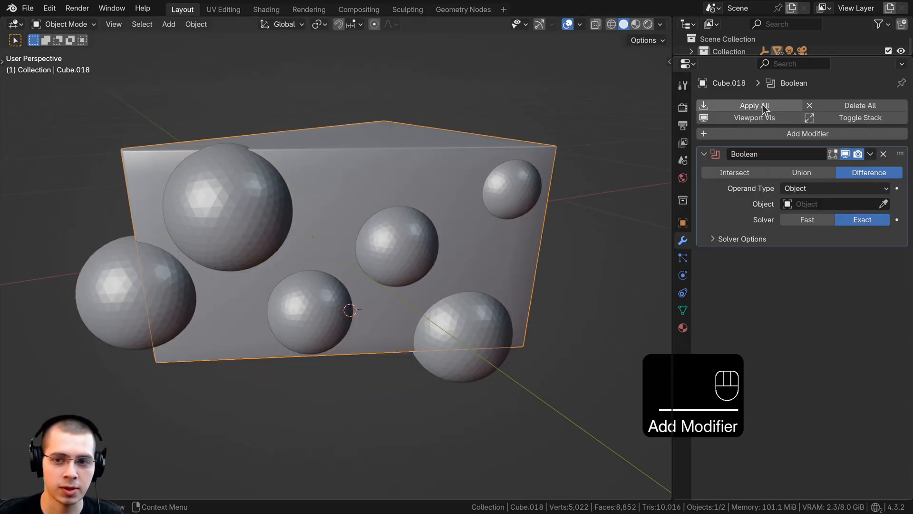
left_click(527, 187)
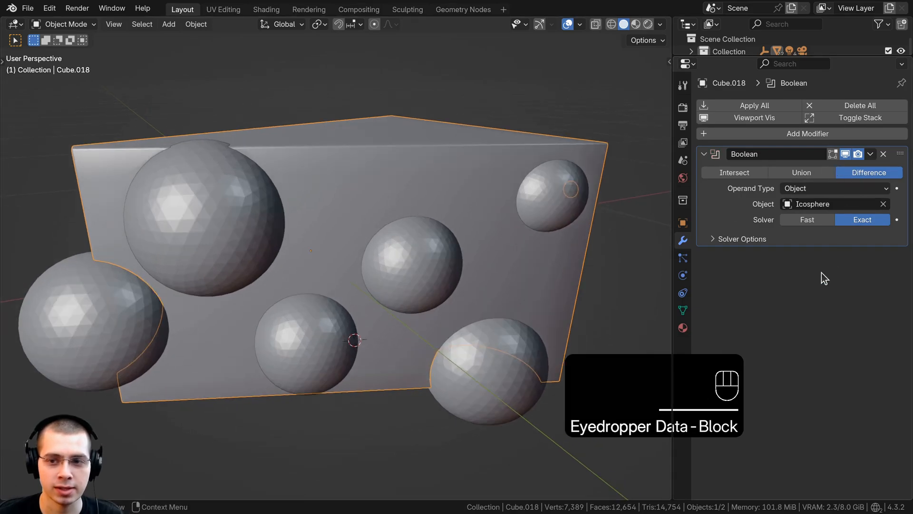
left_click(733, 190, "ctrl")
key("ctrl+a")
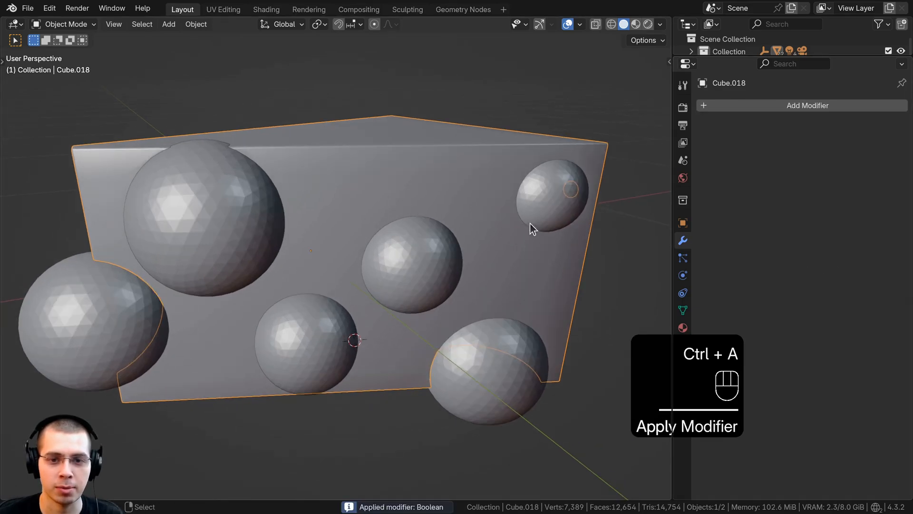
- Delete the sphere cutter object from the scene
left_click(549, 186)
key("g")
right_click(379, 440)
key("x")
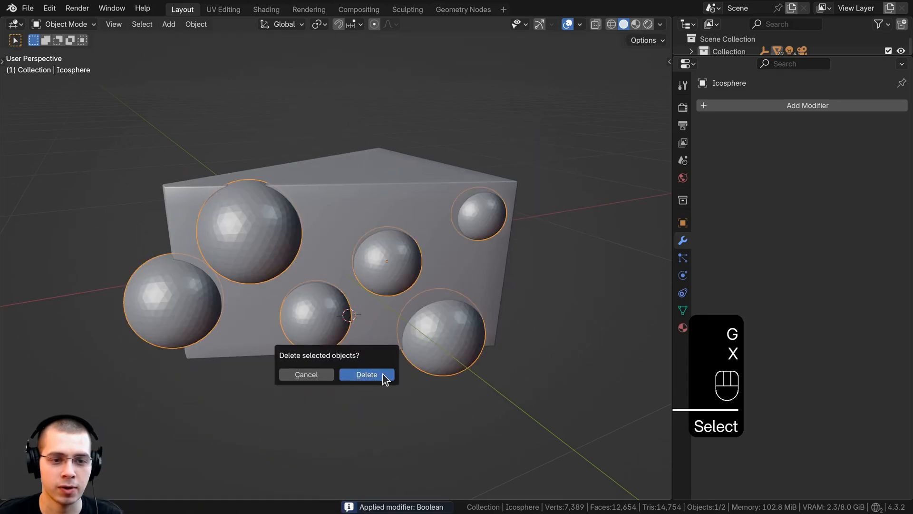
left_click(383, 376)
middle_click_drag(383, 375, 315, 303)
- Apply Shade Auto Smooth to the carved wedge and inspect its holes up close
left_click(325, 199)
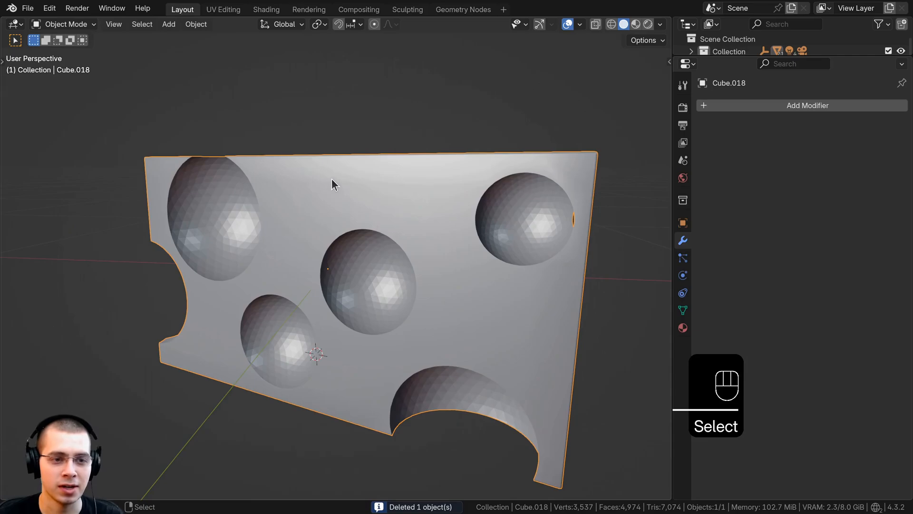
key("w")
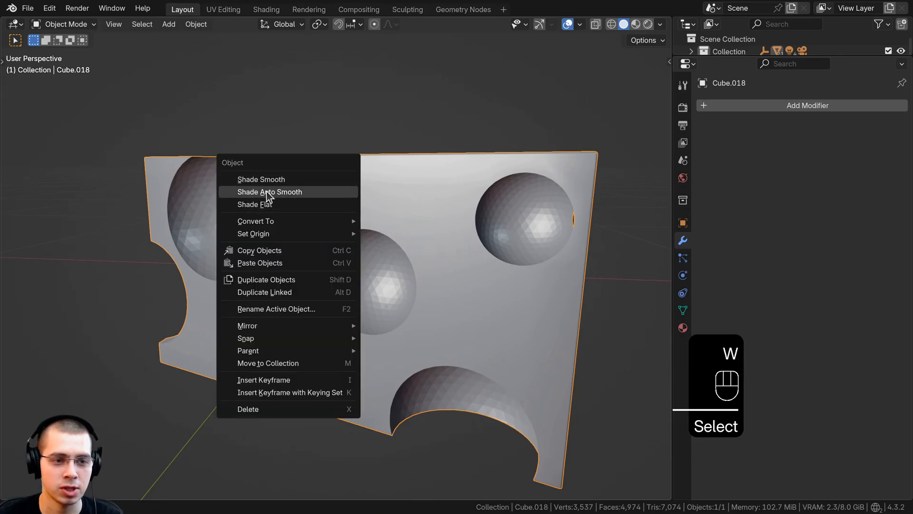
left_click(266, 191)
scroll(412, 264, "up", 6)
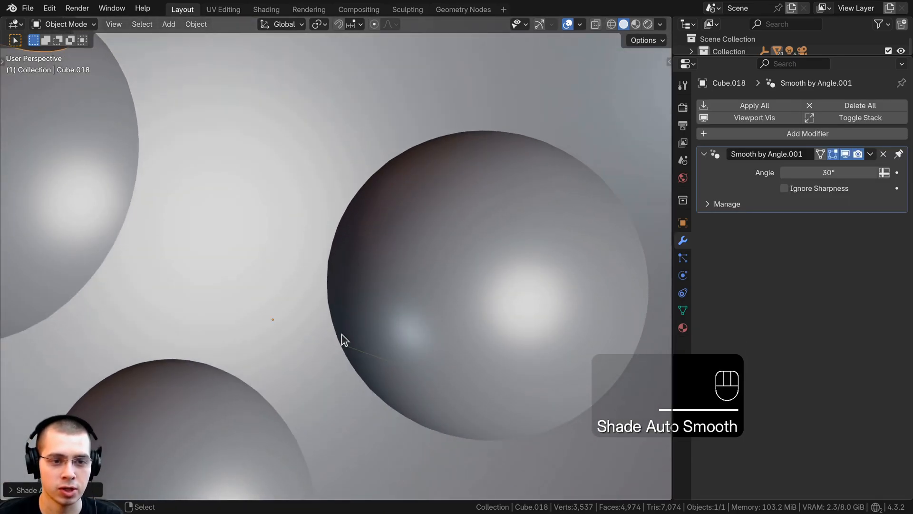
middle_click_drag(407, 203, 364, 252, "shift")
scroll(364, 252, "up", 1)
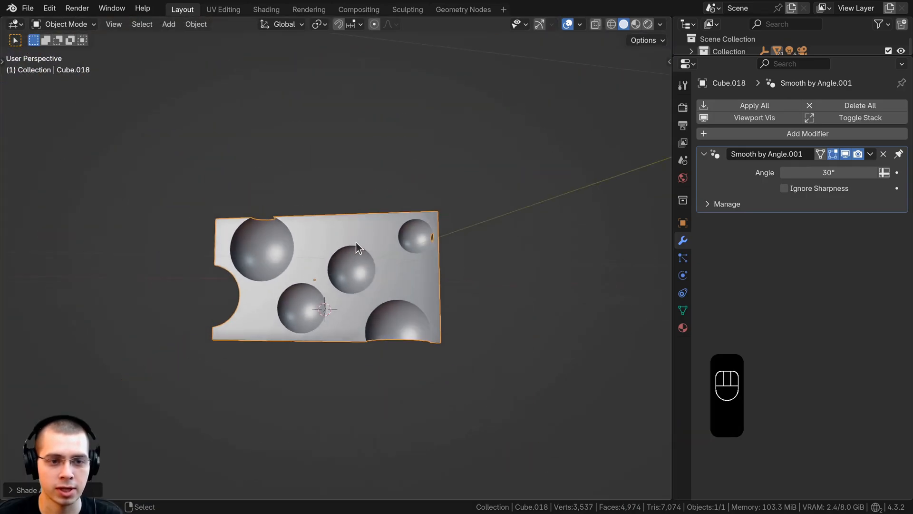
- Examine the finished cheese wedge's holes, corners and edges from several sides
middle_click_drag(356, 242, 410, 267)
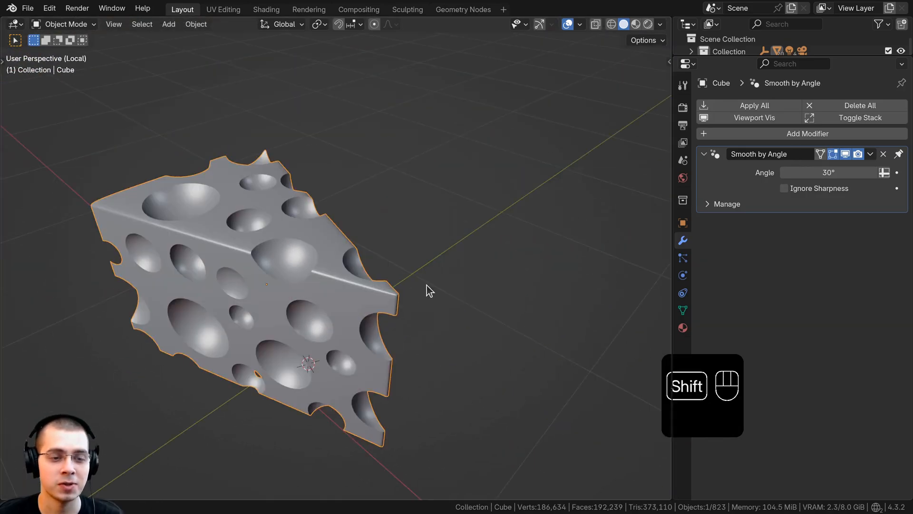
middle_click_drag(534, 251, 259, 230)
scroll(258, 231, "up", 7)
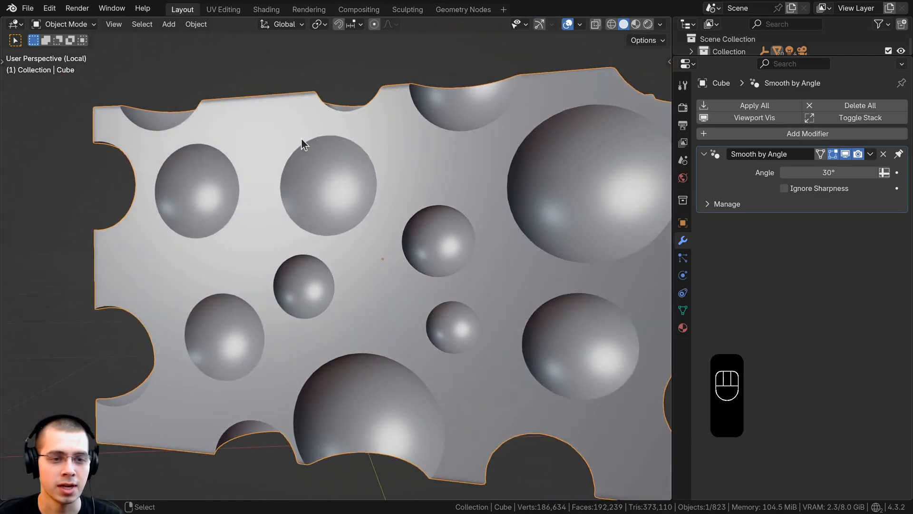
scroll(336, 252, "down", 3)
middle_click_drag(338, 268, 504, 328, "shift")
scroll(475, 304, "up", 3)
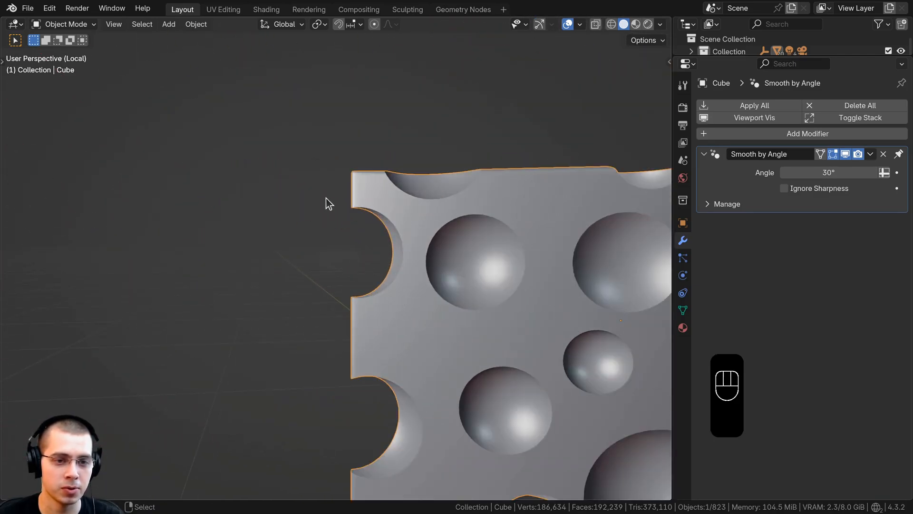
scroll(371, 280, "down", 5)
middle_click_drag(355, 269, 389, 208)
- Enter face selection on the finished cheese mesh and circle-select faces along the upper edge and top surface
key("Tab")
scroll(336, 199, "up", 3)
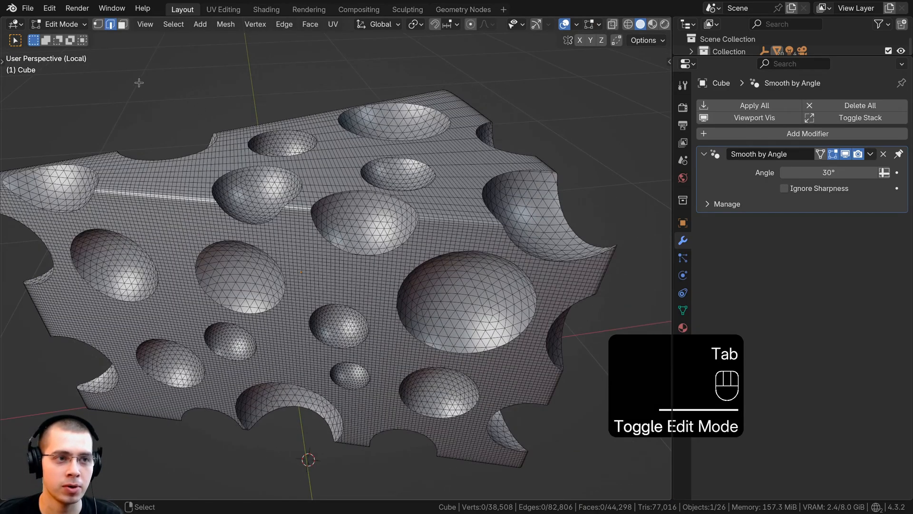
left_click(123, 25, "shift")
scroll(328, 191, "up", 2)
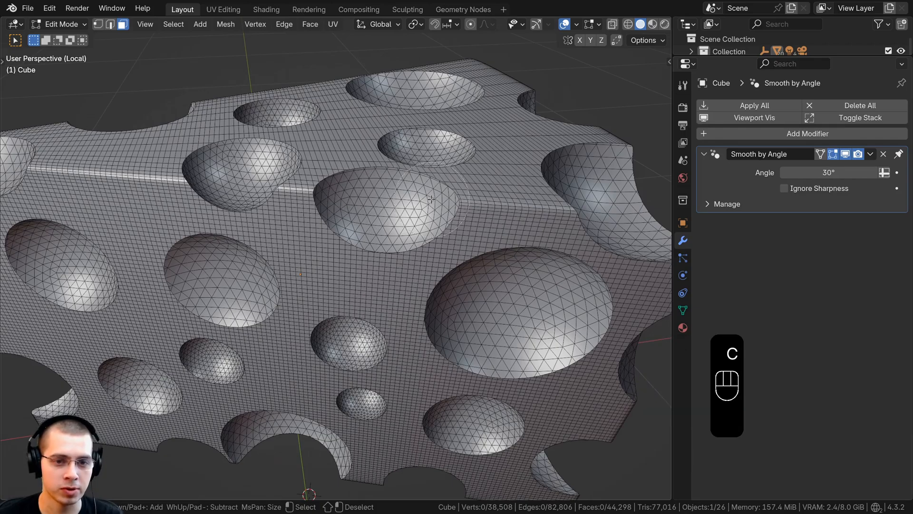
mouse_move(494, 195)
left_mouse_down()
mouse_move(528, 198)
mouse_move(300, 192)
mouse_move(202, 174)
left_mouse_up()
right_click(228, 176)
middle_click_drag(243, 178, 393, 179, "shift")
key("c")
mouse_move(336, 175)
left_mouse_down()
mouse_move(195, 165)
mouse_move(183, 134)
mouse_move(436, 123)
left_mouse_up()
right_click(437, 125)
- Extend the circle selection over the rest of the top and down the upper sides with an irregular lower border
middle_click_drag(438, 129, 419, 218)
key("c")
scroll(418, 221, "down", 2)
left_click_drag(418, 224, 414, 156)
left_click_drag(200, 250, 618, 369)
right_click(614, 371)
middle_click_drag(554, 370, 354, 277, "shift")
key("c")
mouse_move(357, 280)
left_mouse_down()
mouse_move(479, 299)
mouse_move(385, 99)
mouse_move(330, 164)
left_mouse_up()
right_click(352, 190)
scroll(404, 247, "down", 3)
- Duplicate the selected faces in place, separate them into their own object, and select that object in Object Mode
mouse_move(442, 290)
middle_mouse_down()
mouse_move(489, 216)
mouse_move(464, 221)
mouse_move(430, 171)
middle_mouse_up()
key("shift+d")
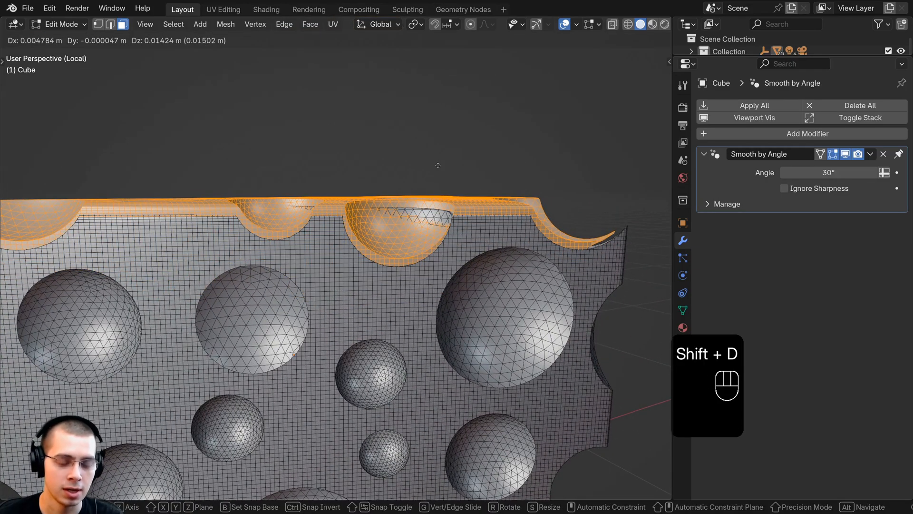
right_click(436, 160)
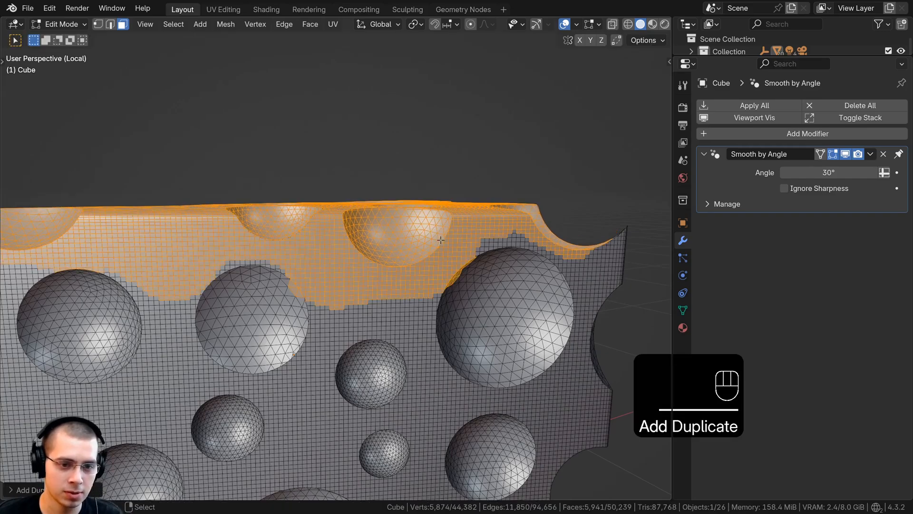
scroll(441, 240, "up", 2)
key("p")
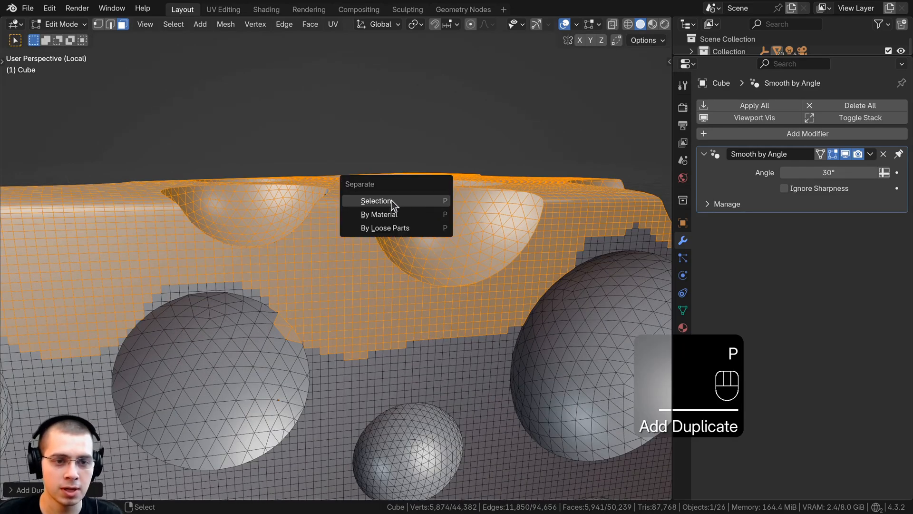
left_click(378, 203)
key("Tab")
left_click(332, 260)
key("g")
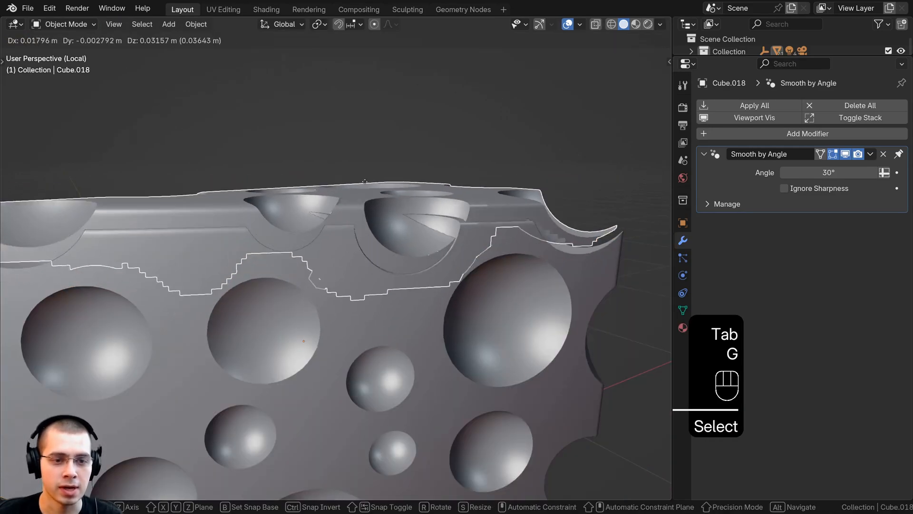
right_click(364, 184)
middle_click_drag(363, 184, 347, 216)
key("g")
right_click(328, 192)
- Remove the Smooth by Angle modifier from the separated top layer and add a Solidify modifier
scroll(347, 216, "up", 3)
mouse_move(347, 216)
middle_mouse_down("shift")
mouse_move(368, 230)
mouse_move(358, 227)
middle_mouse_up("shift")
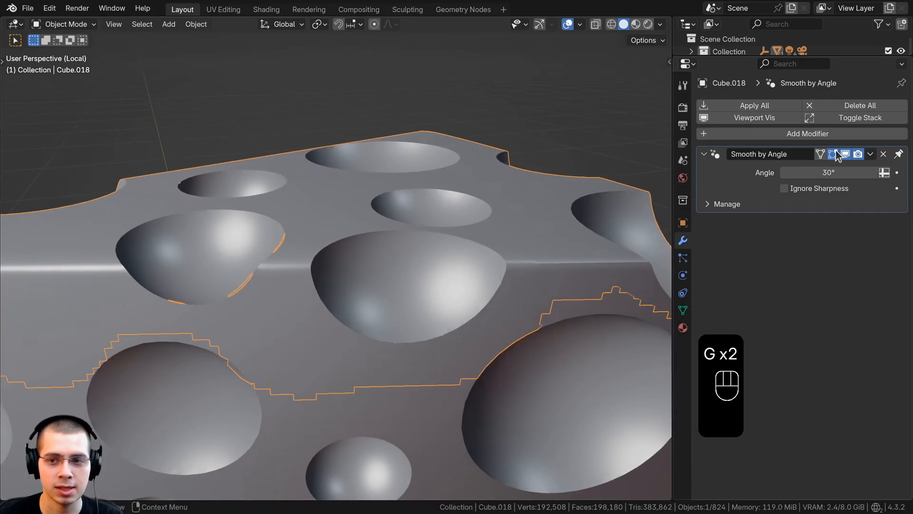
left_click(883, 155)
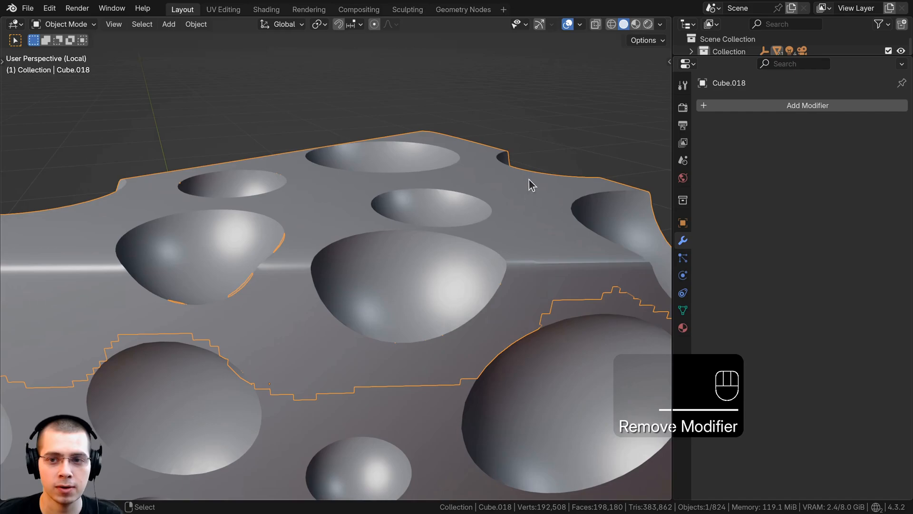
left_click(777, 104)
type("sol")
key("Return")
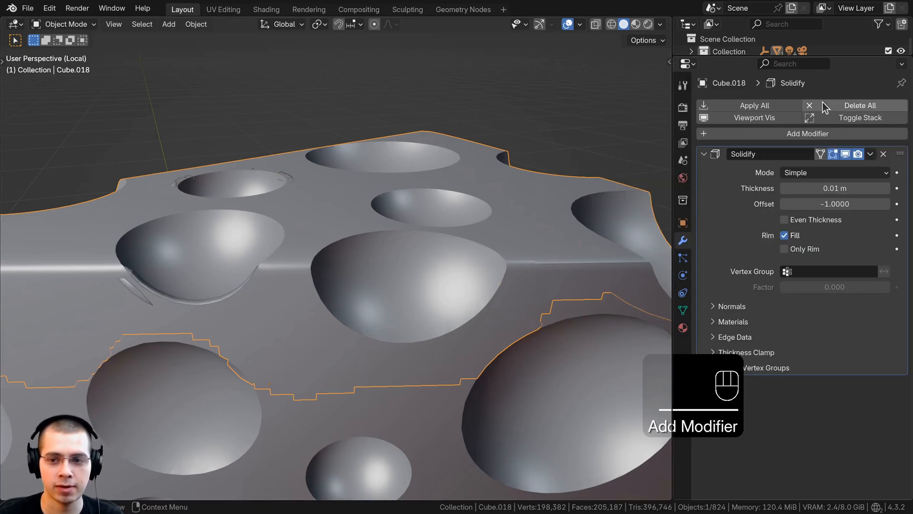
- Set the top layer's Solidify thickness to -0.048 m and add a Subdivision modifier at viewport level 1
left_click_drag(834, 188, 815, 187, "shift")
scroll(361, 224, "down", 4)
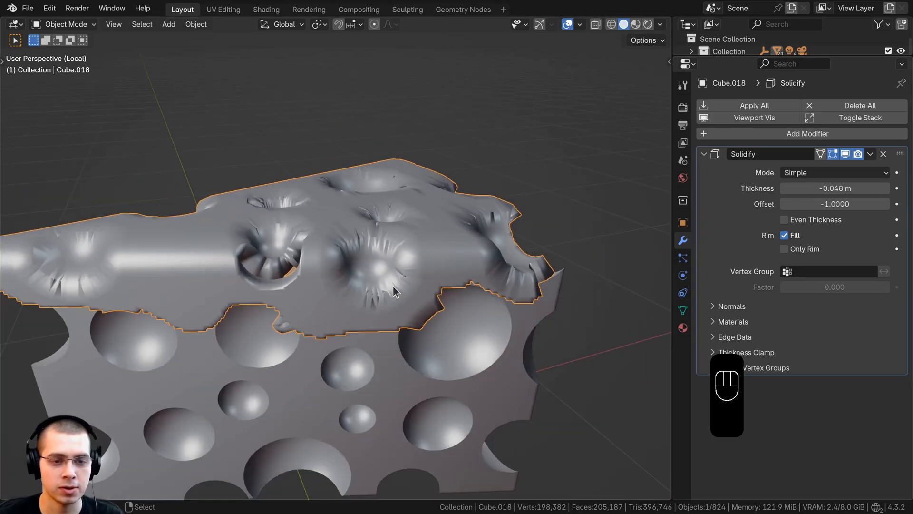
middle_click_drag(393, 286, 449, 243)
middle_click_drag(449, 242, 344, 383, "shift")
scroll(401, 259, "up", 3)
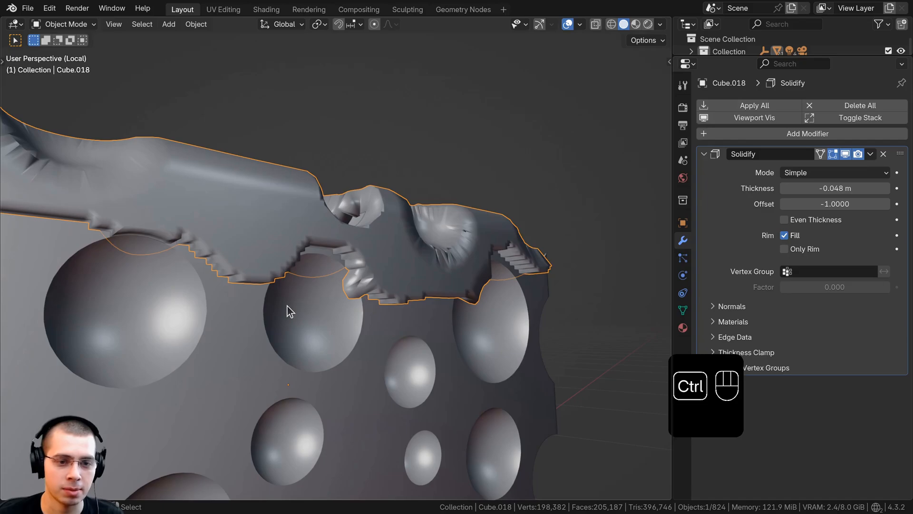
key("ctrl+1")
- Apply the Solidify and Subdivision modifiers on the thickened top layer
left_click(735, 189)
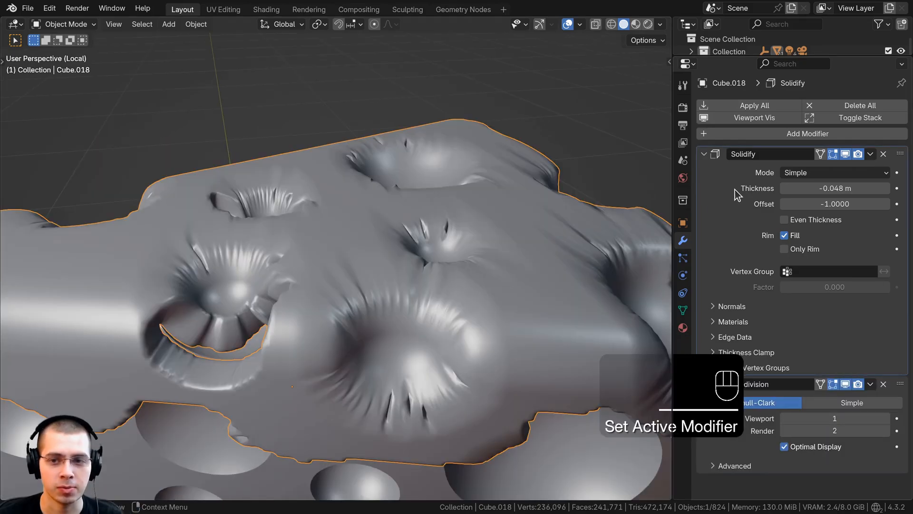
key("ctrl+a")
left_click(727, 204)
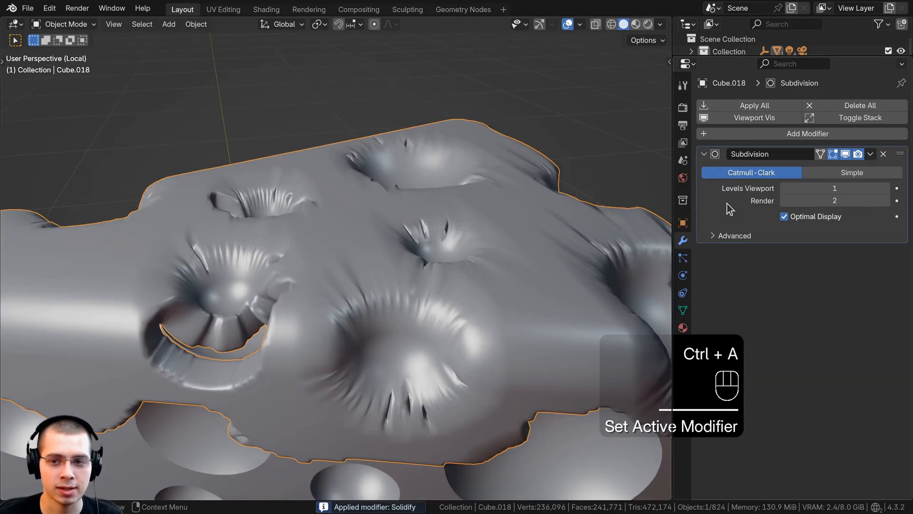
key("ctrl+a")
- Switch the top layer to Sculpt Mode and inspect the creased hole areas along its edge
middle_click_drag(527, 227, 487, 246, "shift")
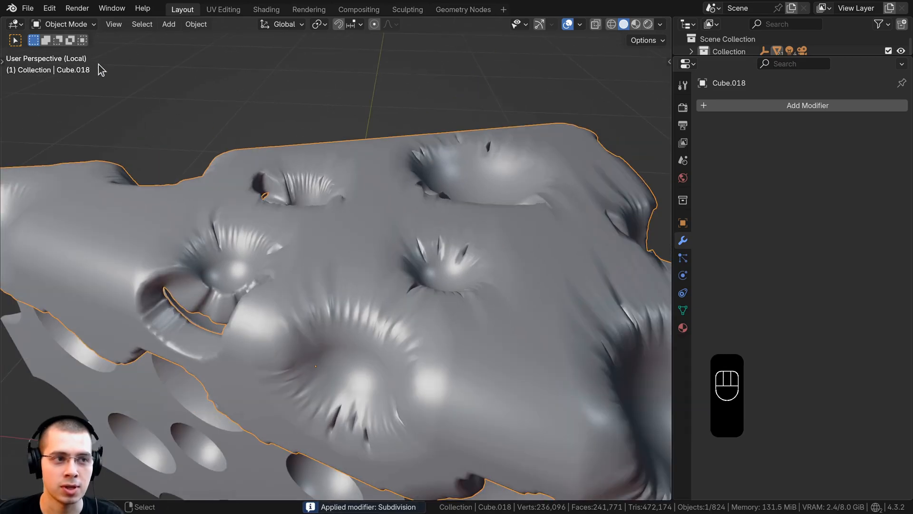
left_click(70, 23)
left_click(69, 66)
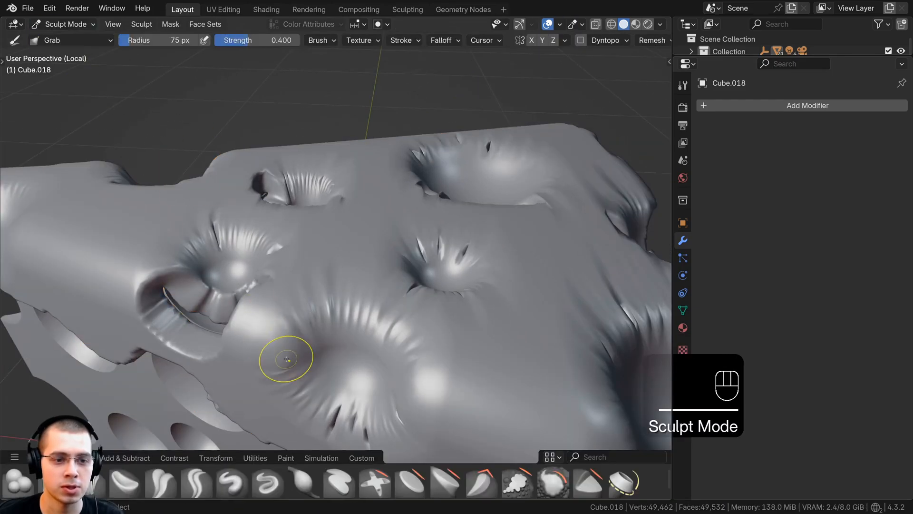
mouse_move(285, 356)
middle_mouse_down()
mouse_move(363, 271)
mouse_move(438, 210)
middle_mouse_up()
scroll(408, 203, "up", 4)
scroll(407, 203, "down", 2)
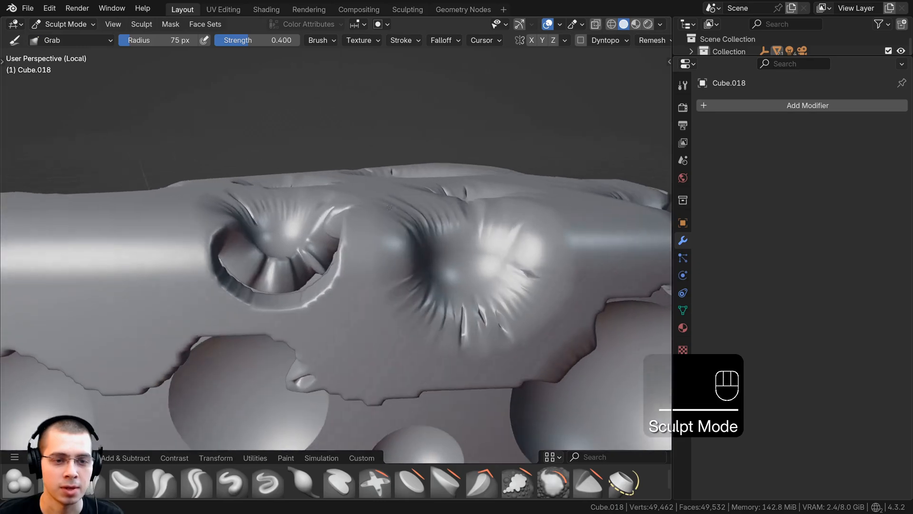
key("z")
key("z")
left_click(477, 247)
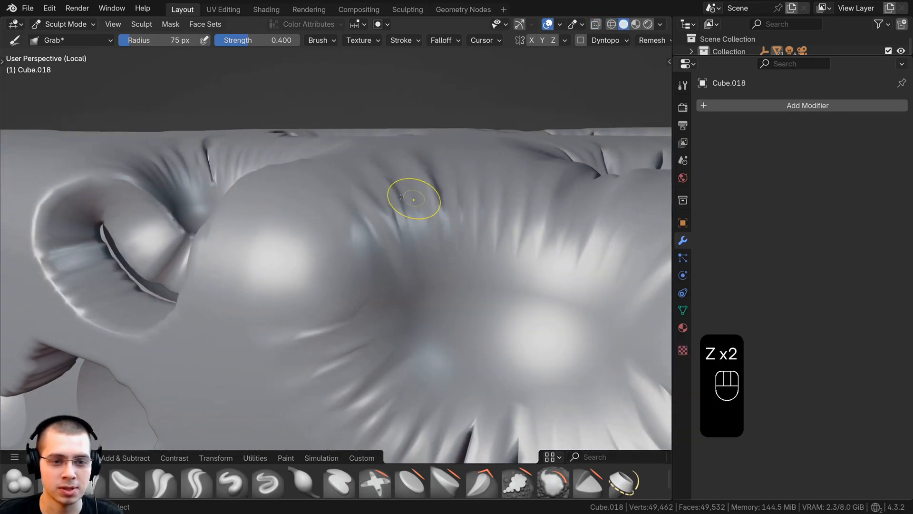
mouse_move(407, 197)
middle_mouse_down()
mouse_move(381, 217)
mouse_move(485, 256)
middle_mouse_up()
scroll(480, 259, "down", 2)
- Set the sculpt voxel size to about 0.0034 m and voxel-remesh the top layer
key("r")
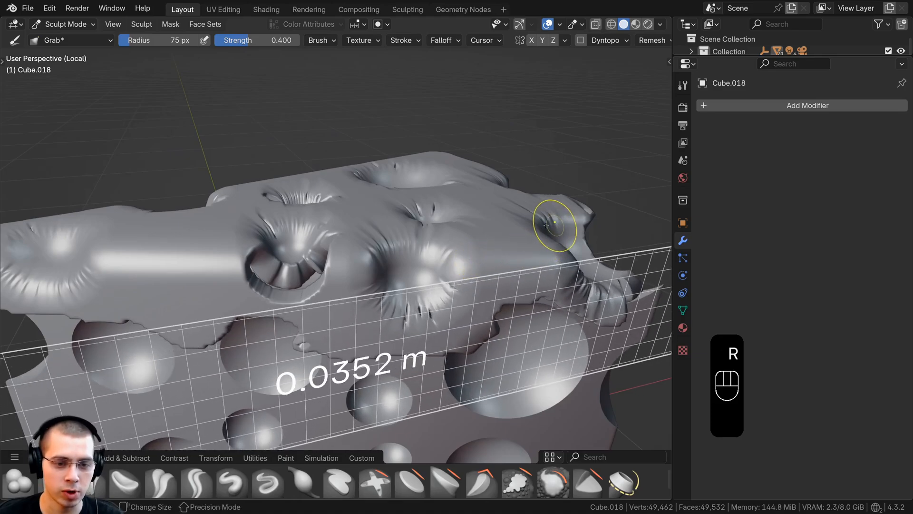
left_click(351, 254)
key("r")
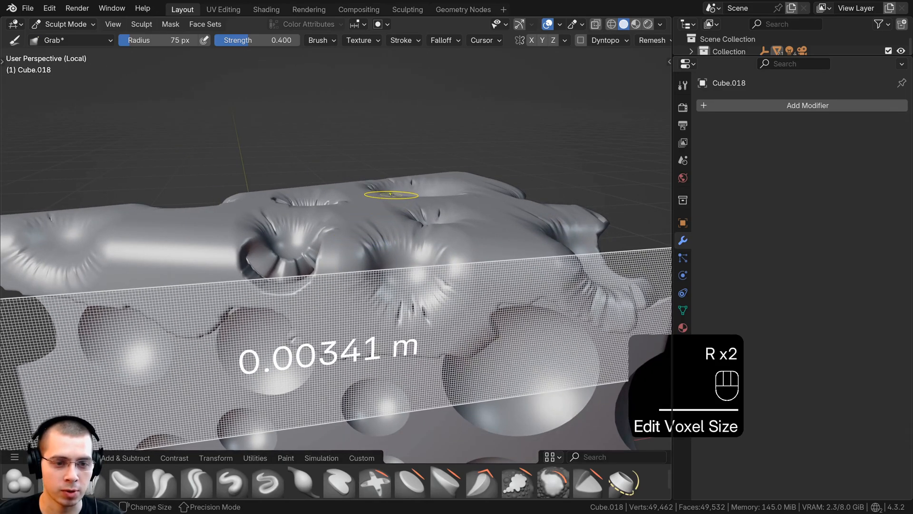
left_click(361, 198)
key("ctrl+r")
middle_click_drag(346, 274, 357, 309)
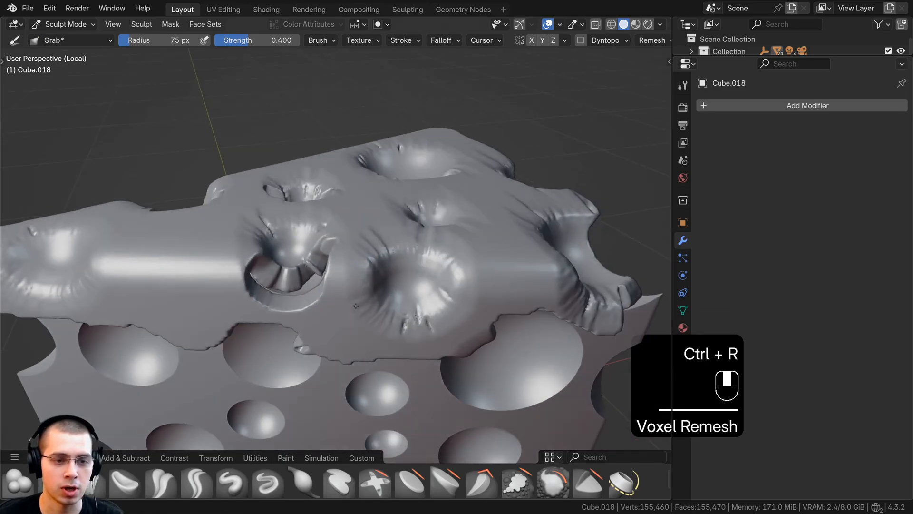
- Smooth the creased side surfaces and drips of the remeshed layer around the wedge's corner and long side
scroll(371, 318, "down", 4)
left_click_drag(352, 279, 374, 283, "shift")
mouse_move(373, 283)
middle_mouse_down()
mouse_move(349, 316)
mouse_move(285, 269)
middle_mouse_up()
scroll(380, 272, "up", 2)
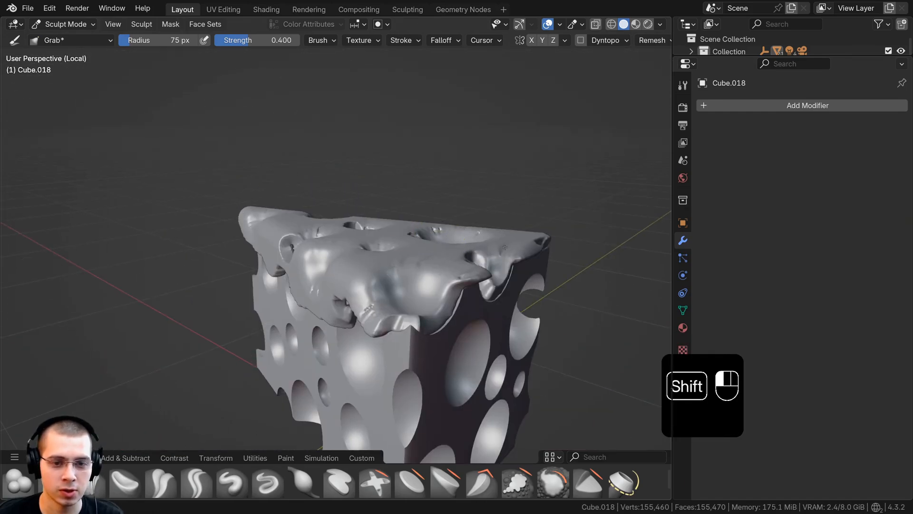
left_click_drag(351, 300, 353, 301, "shift")
middle_click_drag(353, 301, 442, 274)
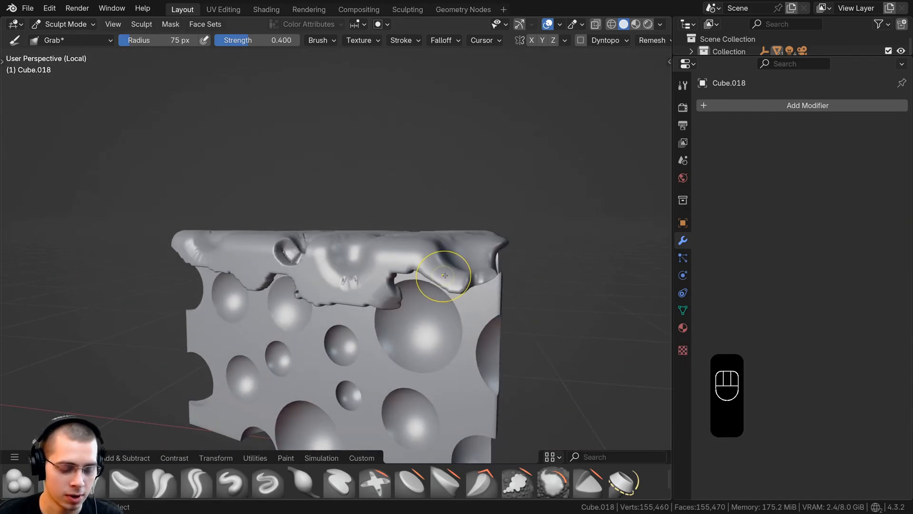
left_click_drag(444, 275, 360, 286, "shift")
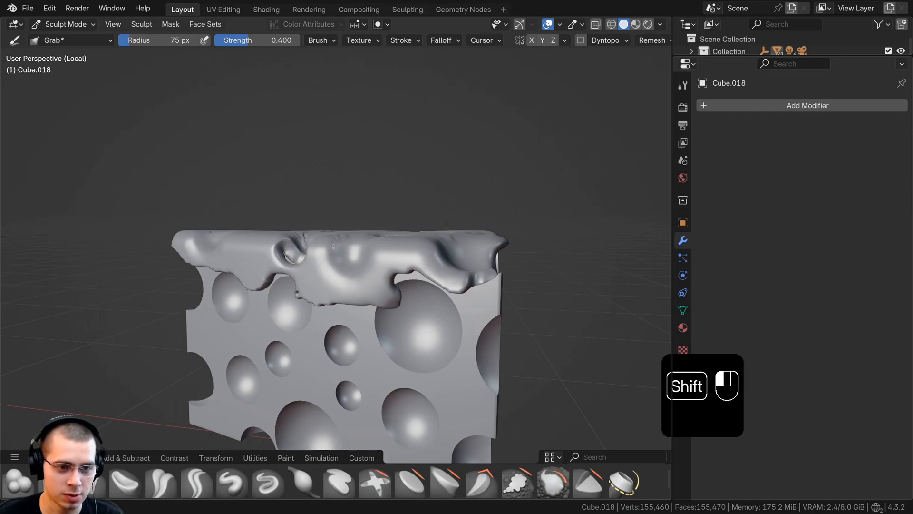
left_click_drag(322, 257, 323, 259, "shift")
- Smooth the creases around the holes across the layer's top surface
middle_click_drag(323, 258, 360, 347)
scroll(361, 346, "down", 2)
left_click_drag(331, 266, 263, 248, "shift")
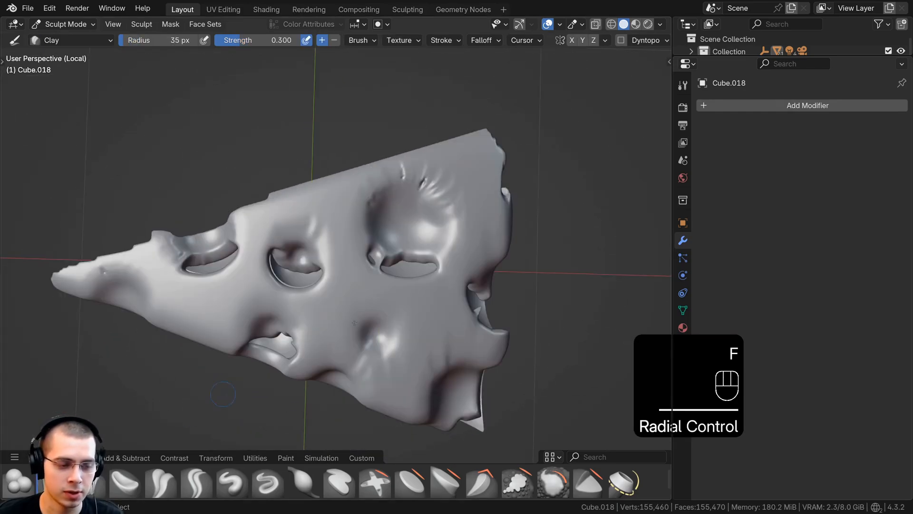
- Enlarge the Clay brush radius to 137 px and build up material over the large hole on the layer's top
key("f")
left_click(487, 266)
left_click_drag(410, 209, 418, 226)
scroll(413, 202, "up", 3)
scroll(470, 204, "down", 2)
key("f")
left_click(457, 219)
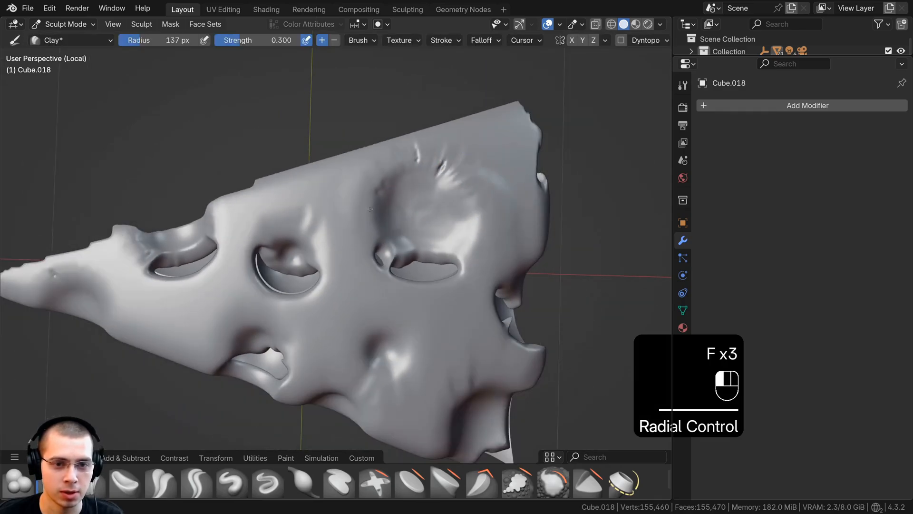
left_click_drag(465, 224, 451, 210)
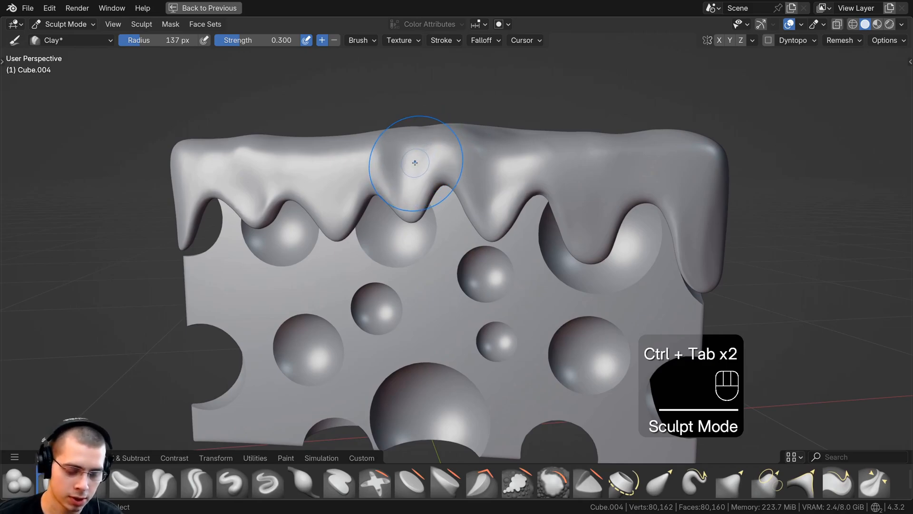
- Set the Grab brush radius to 168 px and reshape the drips along the melted layer's long side
key("g")
key("f")
left_click(430, 169)
middle_click_drag(412, 186, 435, 190, "shift")
scroll(435, 190, "up", 1)
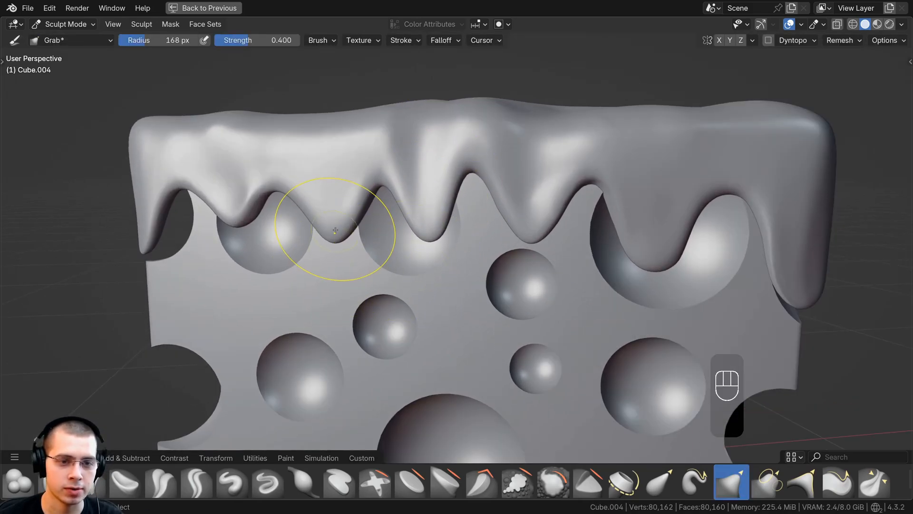
left_click_drag(337, 298, 338, 309)
mouse_move(379, 190)
middle_mouse_down("shift")
mouse_move(479, 208)
mouse_move(393, 169)
middle_mouse_up("shift")
scroll(379, 198, "up", 1)
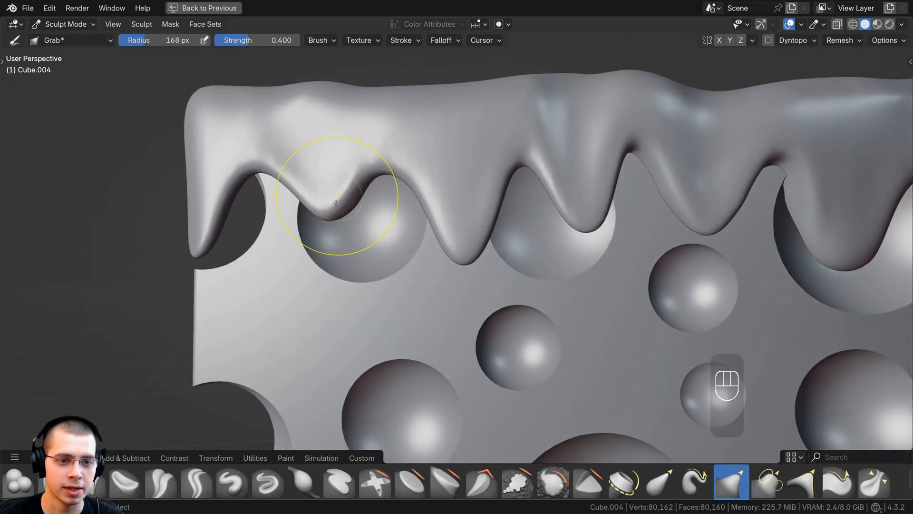
scroll(386, 204, "down", 3)
middle_click_drag(386, 203, 434, 173, "shift")
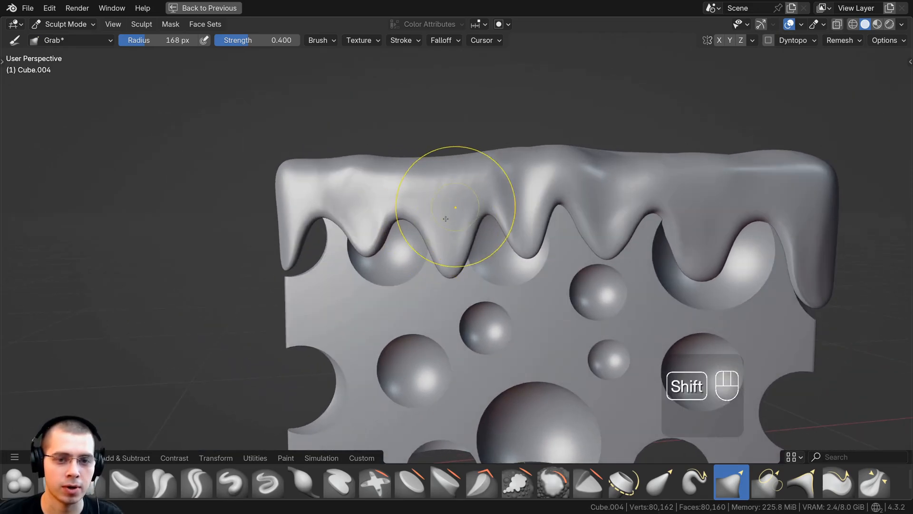
scroll(432, 280, "up", 2)
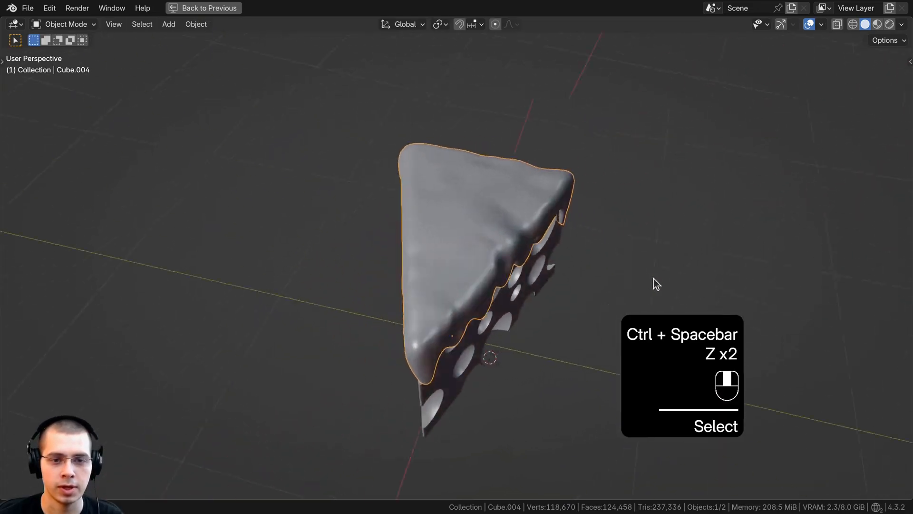
- Select the cheese wedge and enter Edit Mode on its mesh
middle_click_drag(657, 284, 501, 279)
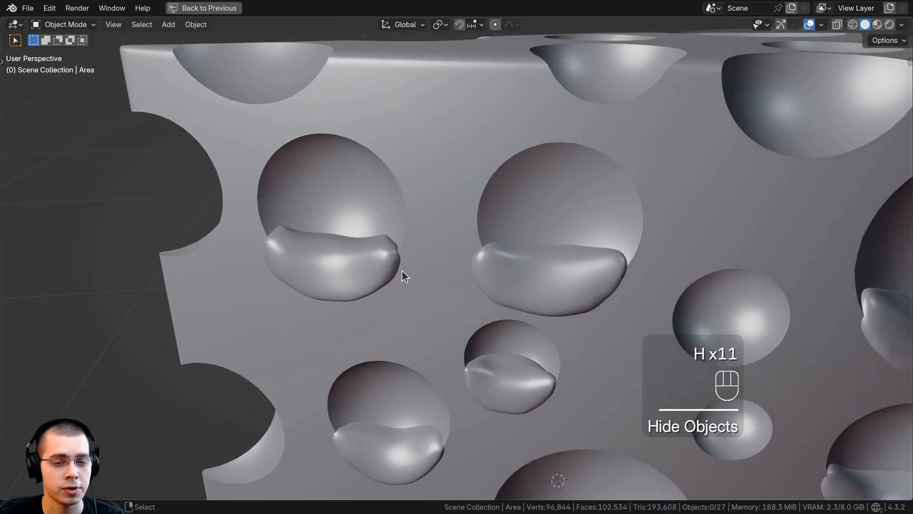
left_click(396, 237)
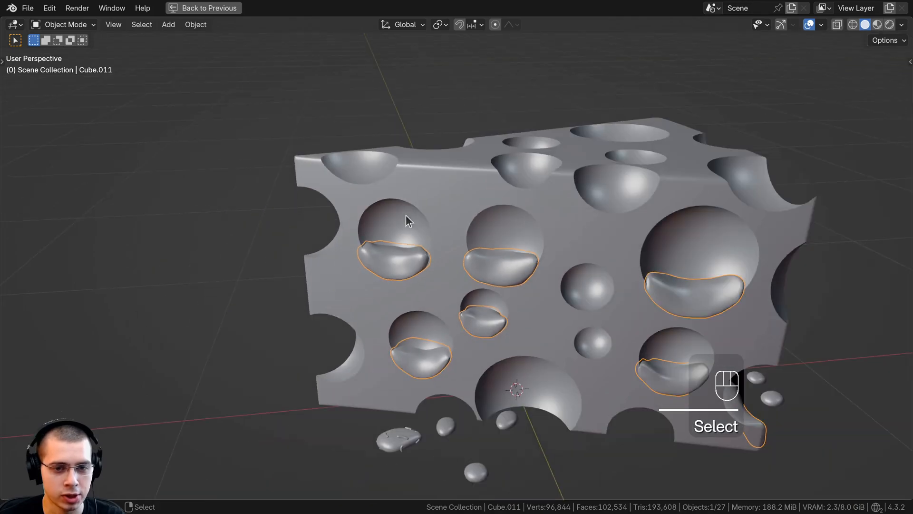
left_click(411, 226)
scroll(443, 204, "up", 3)
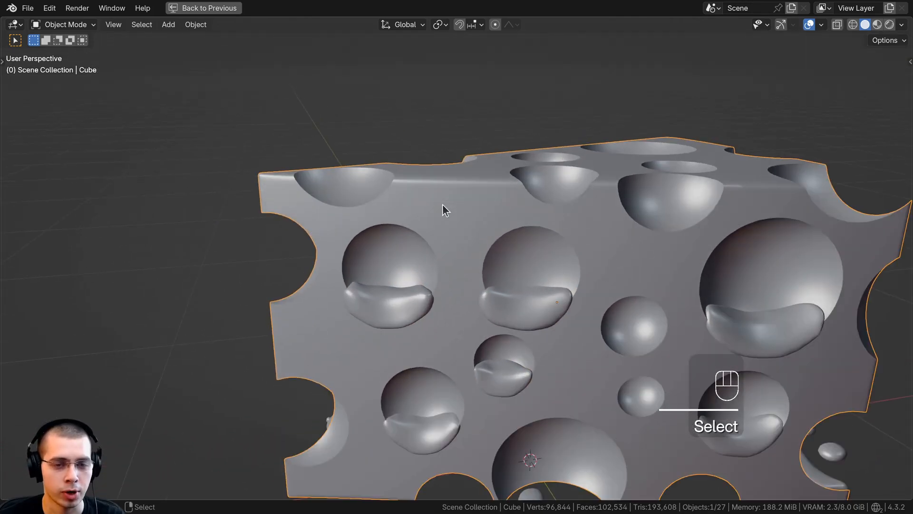
key("Tab")
- Circle-select faces in the lower part of the half-hole at the top edge and on the wall just below it
scroll(444, 205, "up", 2)
middle_click_drag(443, 220, 447, 187, "shift")
scroll(452, 204, "down", 1)
middle_click_drag(466, 228, 434, 219, "shift")
right_click(663, 195)
middle_click_drag(664, 194, 576, 226, "shift")
middle_click_drag(576, 226, 494, 247)
key("c")
key("c")
mouse_move(464, 238)
left_mouse_down()
mouse_move(491, 243)
mouse_move(460, 246)
left_mouse_up()
right_click(464, 243)
mouse_move(515, 230)
middle_mouse_down("shift")
mouse_move(477, 247)
mouse_move(506, 214)
middle_mouse_up("shift")
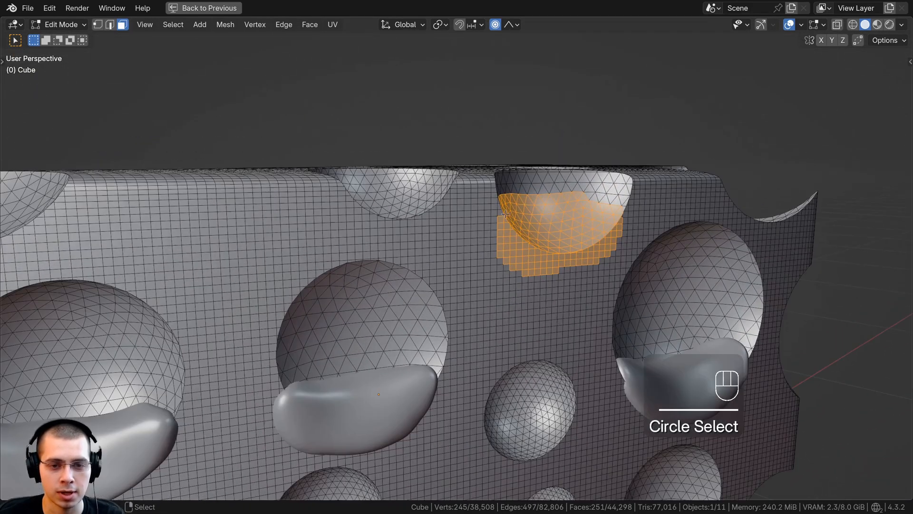
- Duplicate the selected hole faces in place, separate them into their own object, and select it in Object Mode
key("shift+d")
right_click(538, 199)
key("p")
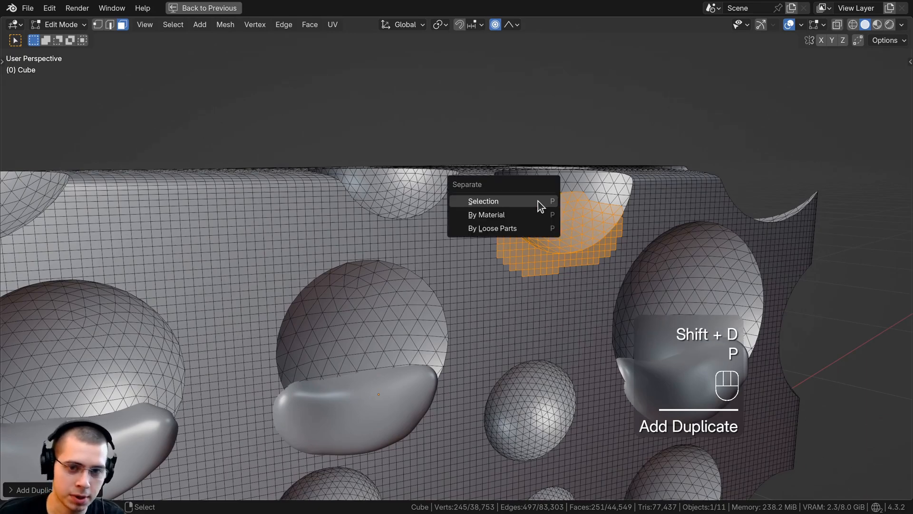
left_click(514, 203)
key("Tab")
left_click(527, 233)
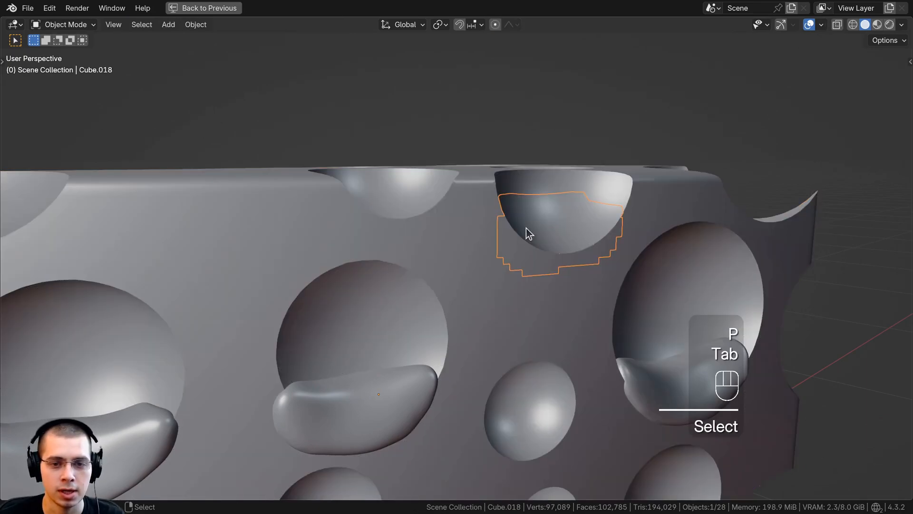
- Remove the Smooth by Angle modifier from the separated hole piece and add a Solidify modifier
left_click(205, 12)
key("g")
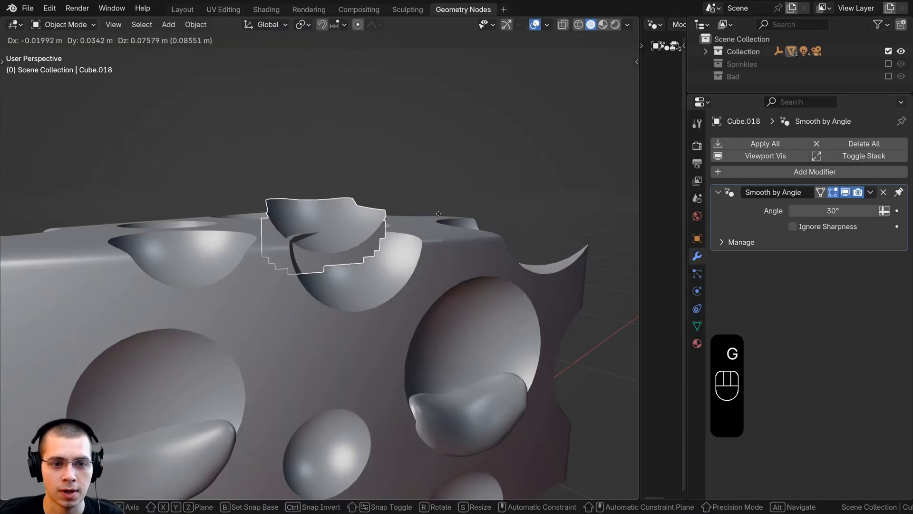
right_click(520, 225)
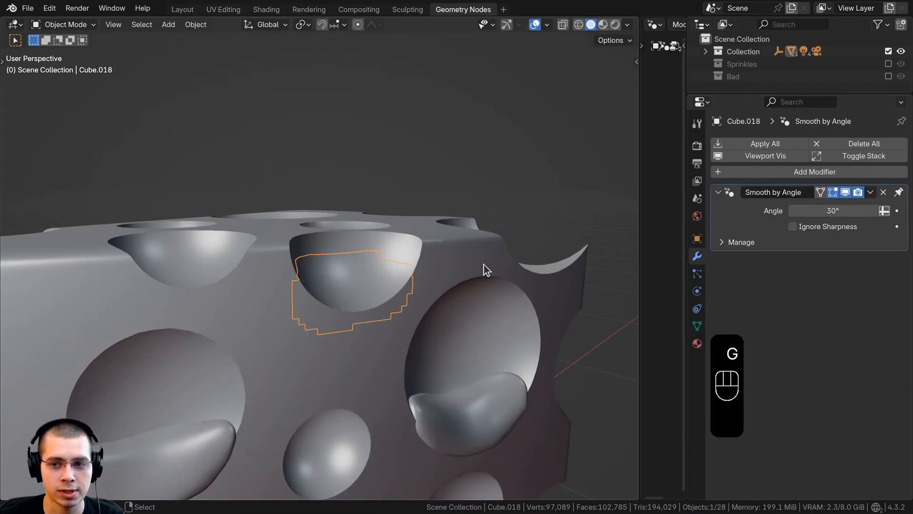
scroll(495, 263, "up", 3)
left_click(883, 192)
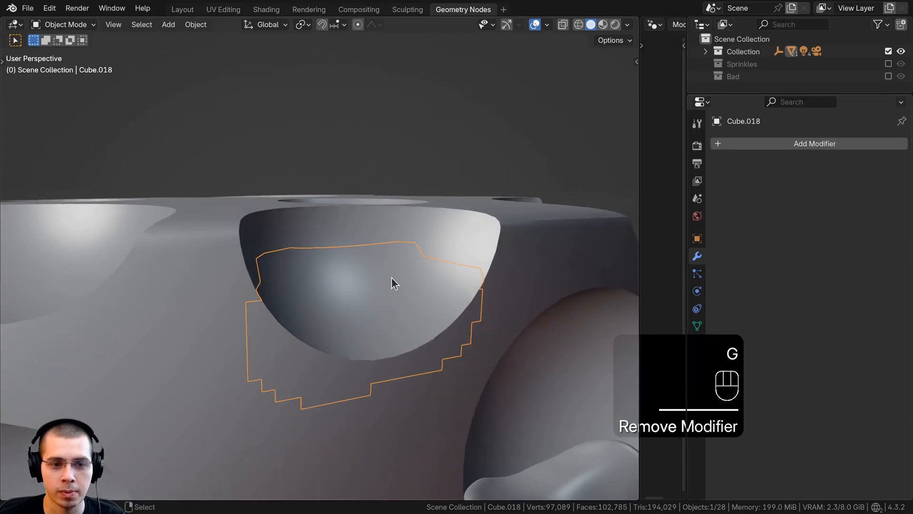
left_click(812, 145)
key("s")
key("o")
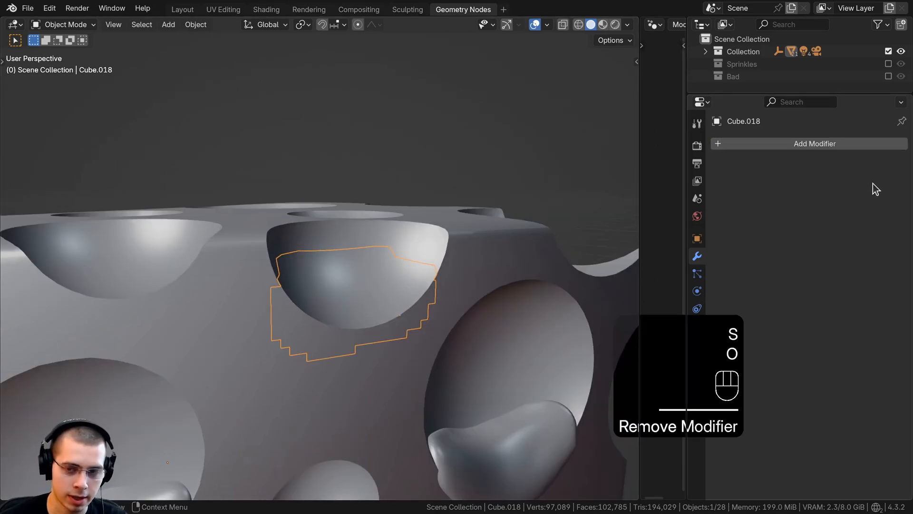
key("l")
key("Return")
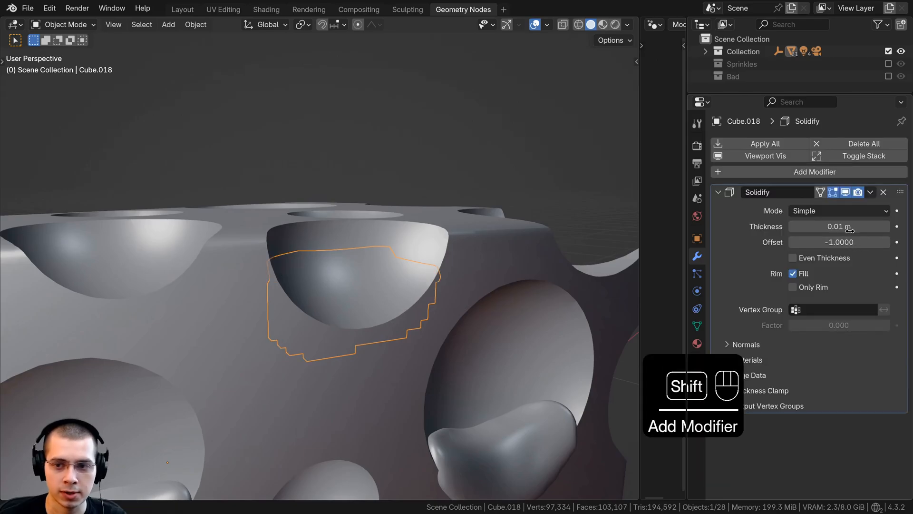
- Set the hole piece's Solidify thickness to -0.034 m and add a Subdivision modifier at viewport level 1
left_click_drag(847, 229, 798, 228, "shift")
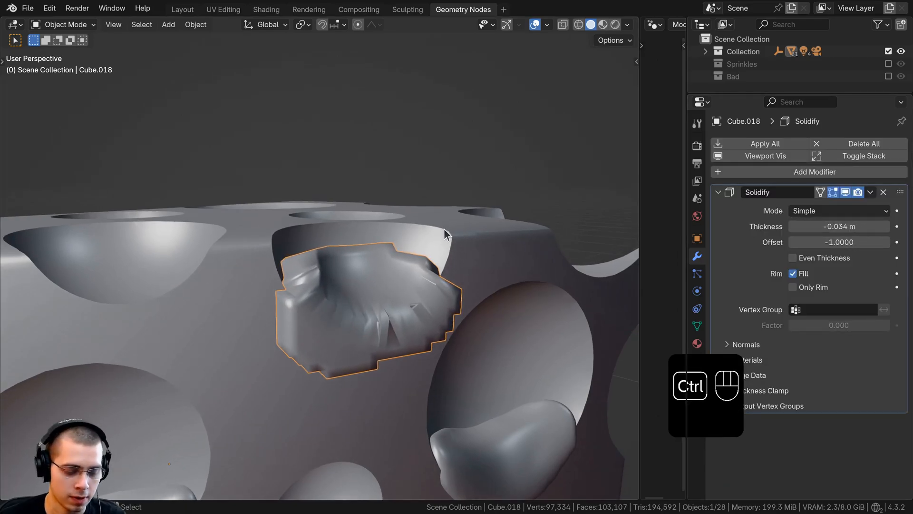
key("ctrl+1")
scroll(846, 340, "down", 1)
scroll(412, 291, "up", 3)
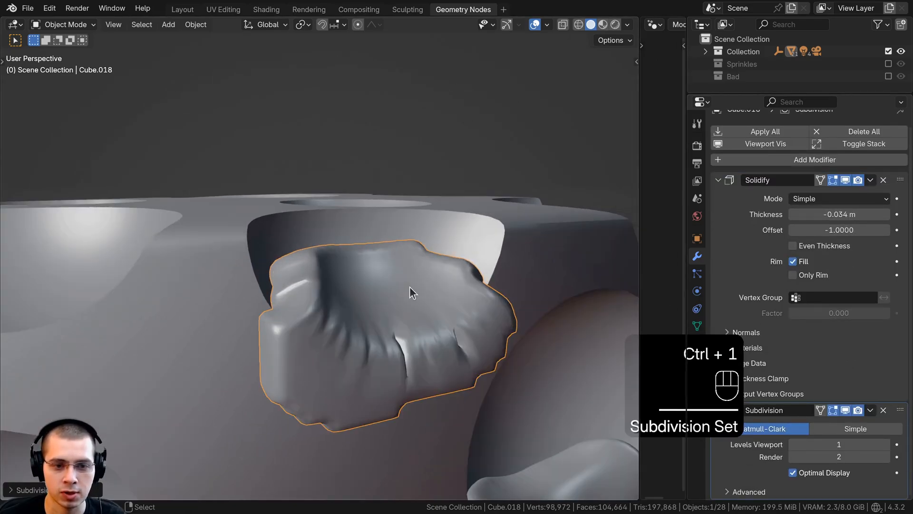
- Apply the hole piece's Solidify and Subdivision modifiers and switch it to Sculpt Mode
key("ctrl+a")
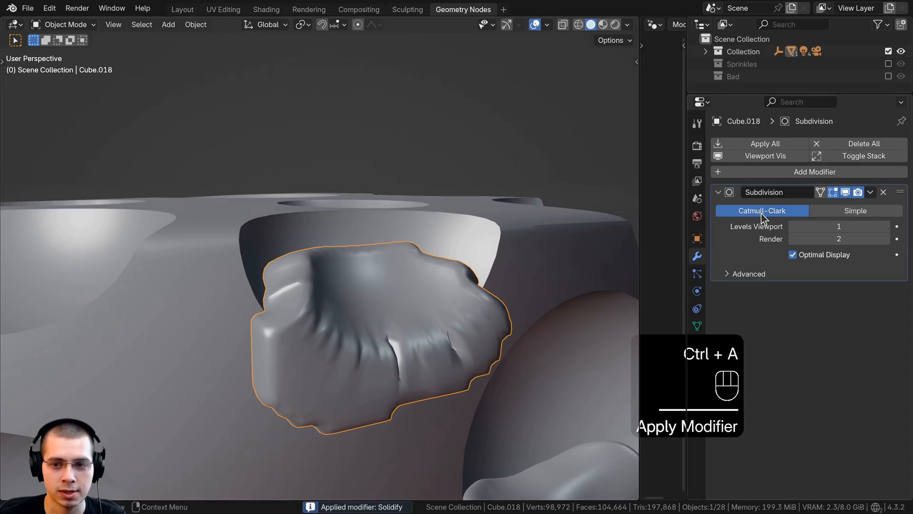
key("ctrl+a")
middle_click_drag(391, 272, 413, 238, "shift")
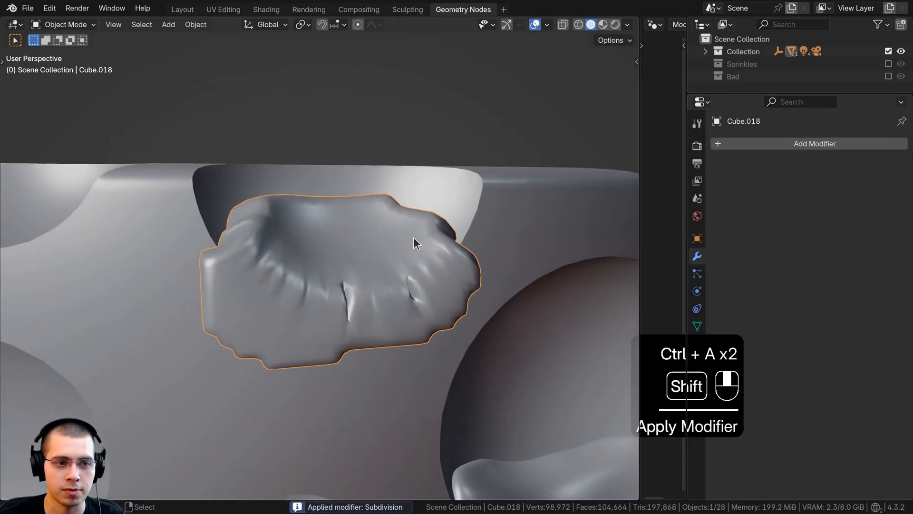
left_click(70, 24)
left_click(72, 67)
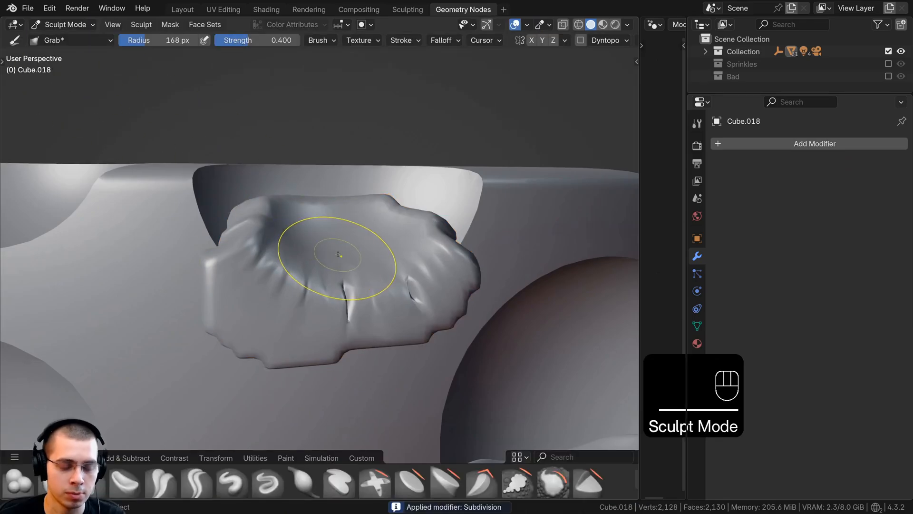
- Set the hole piece's voxel size to about 0.00293 m and voxel remesh it
middle_click_drag(338, 254, 343, 268)
key("r")
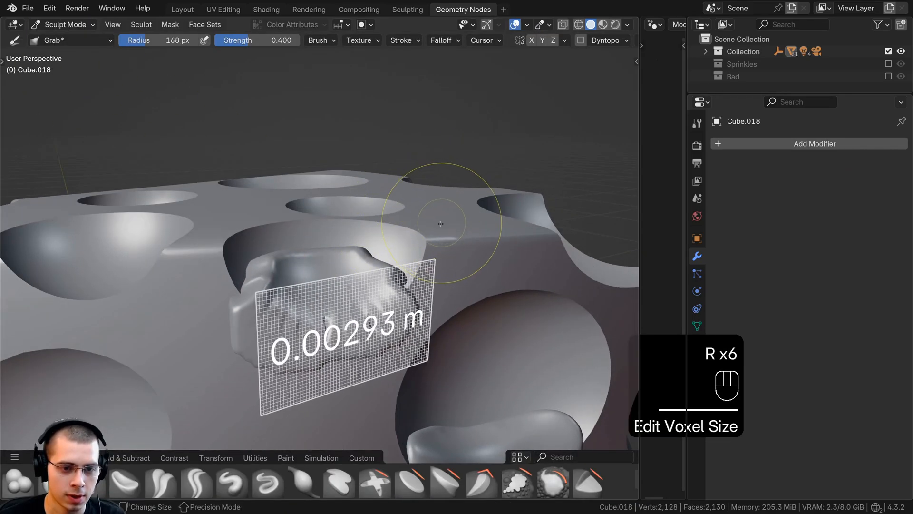
left_click(441, 225)
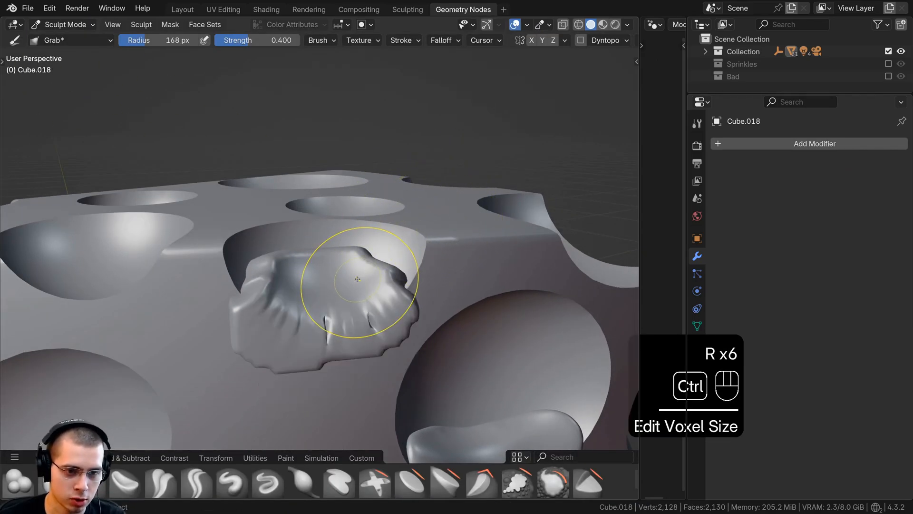
key("ctrl+r")
middle_click_drag(357, 279, 503, 265, "shift")
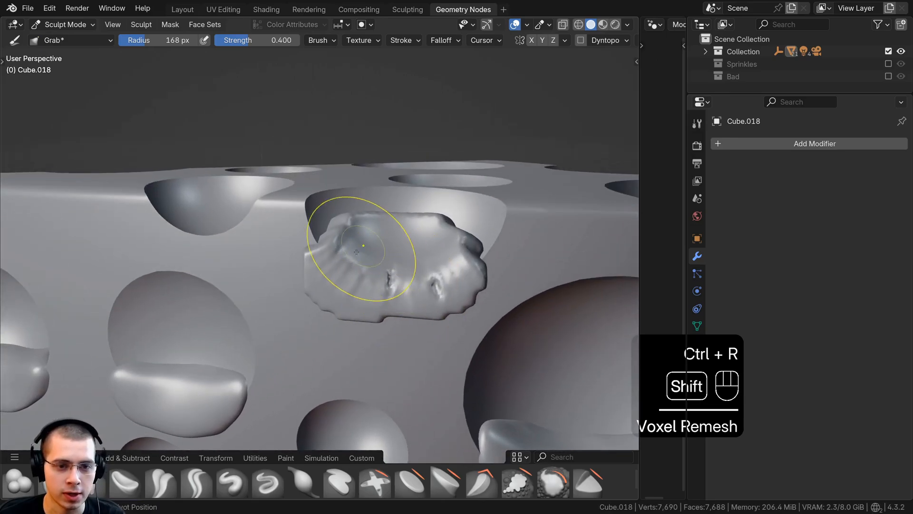
- Smooth the wrinkles of the remeshed hole piece and reshape its edge with the Grab brush at a 181 px radius
left_click_drag(347, 238, 417, 233, "shift")
left_click_drag(325, 269, 338, 308, "shift")
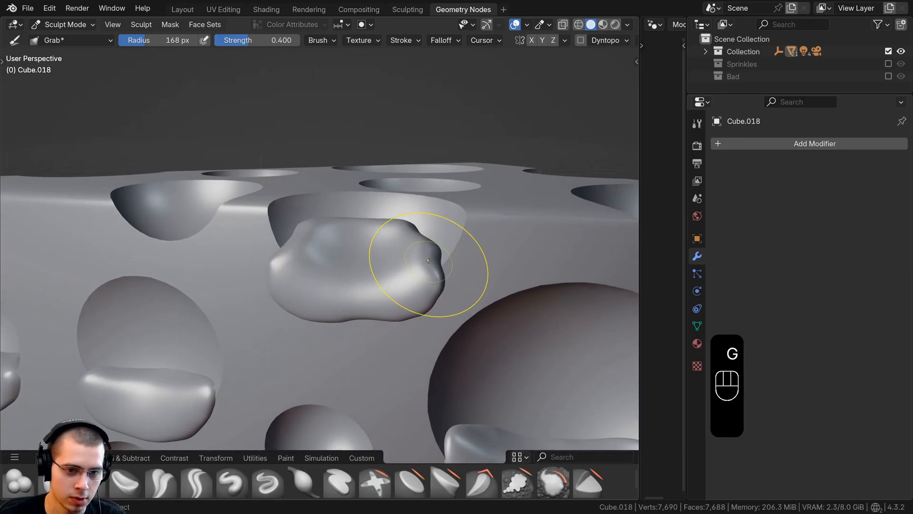
key("f")
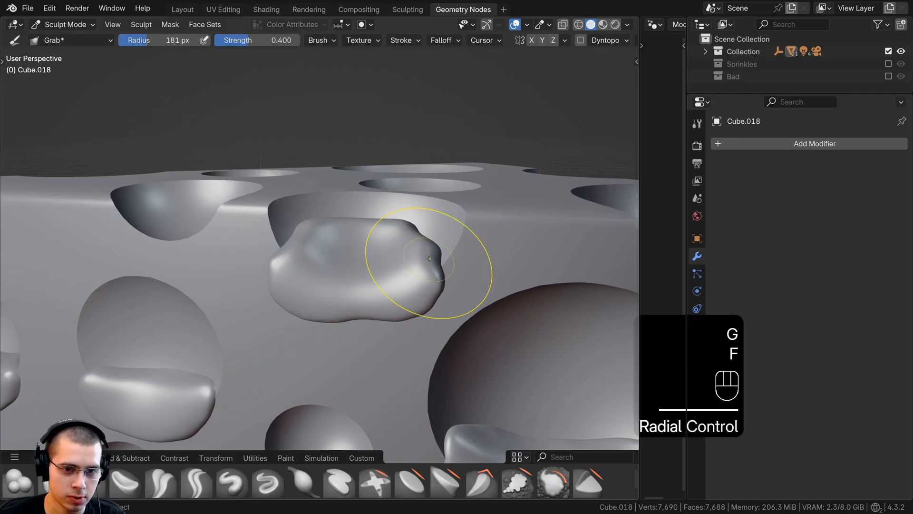
left_click(431, 256)
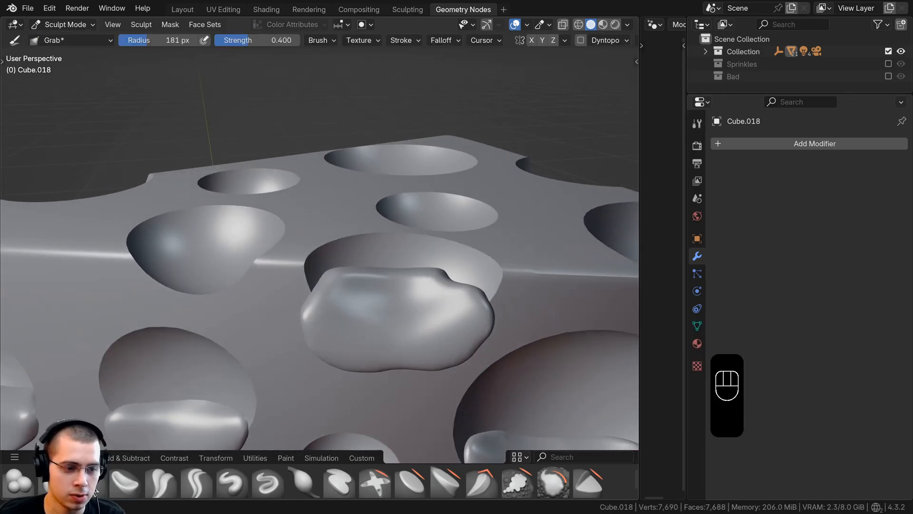
- Build up the hole piece's surface using the Clay Strips brush at a 99 px radius
left_click(95, 490)
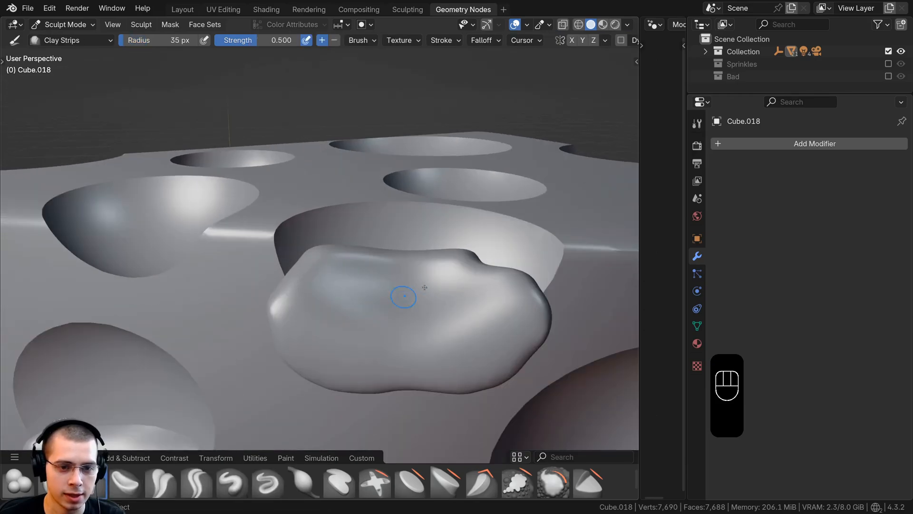
key("f")
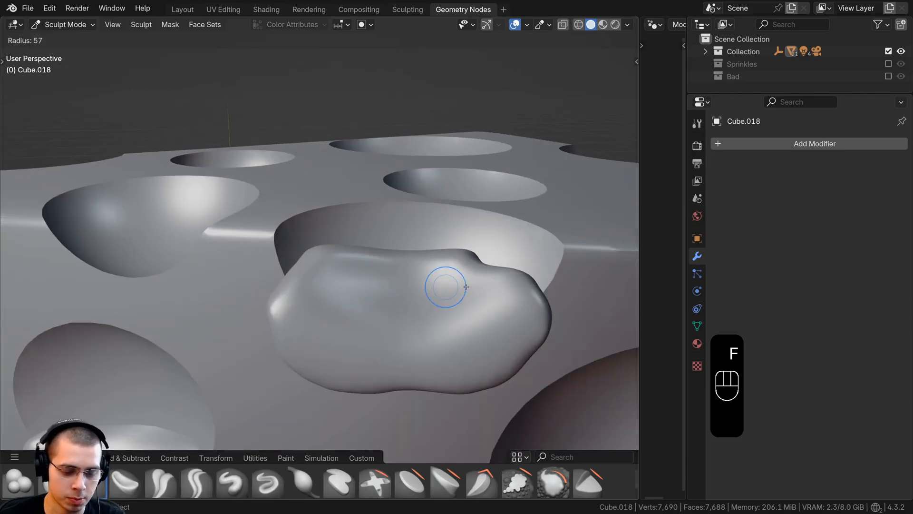
left_click(484, 278)
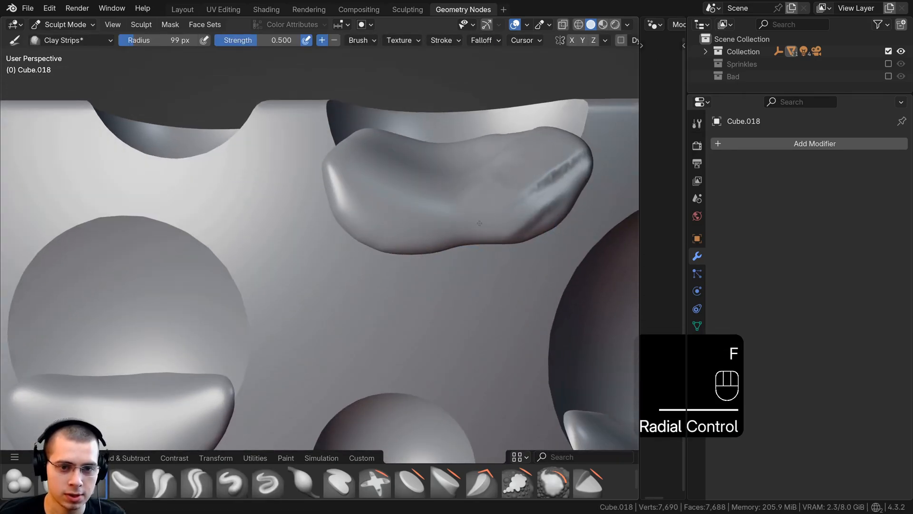
mouse_move(479, 223)
left_mouse_down()
mouse_move(400, 230)
mouse_move(344, 202)
mouse_move(496, 209)
mouse_move(400, 208)
mouse_move(532, 186)
left_mouse_up()
scroll(476, 199, "down", 5)
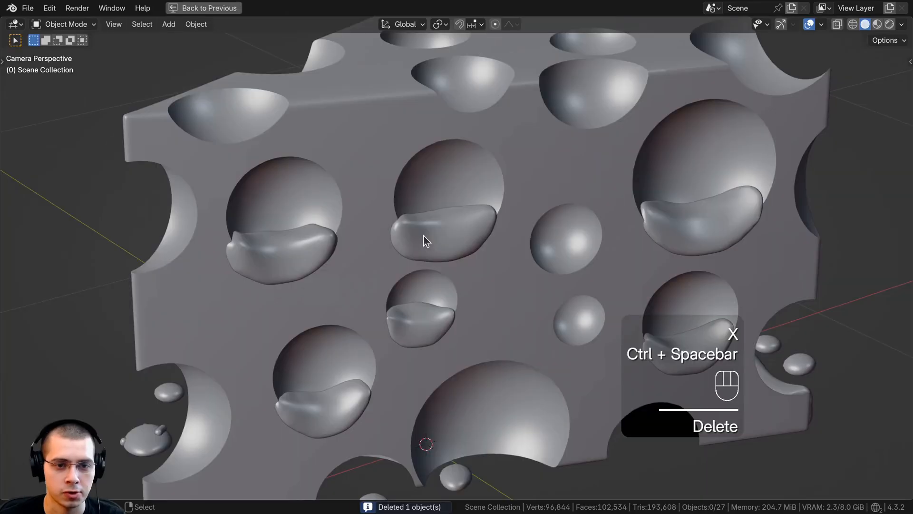
- Select the eight droplets lying on the ground in front of the cheese wedge
left_click(324, 409, "shift")
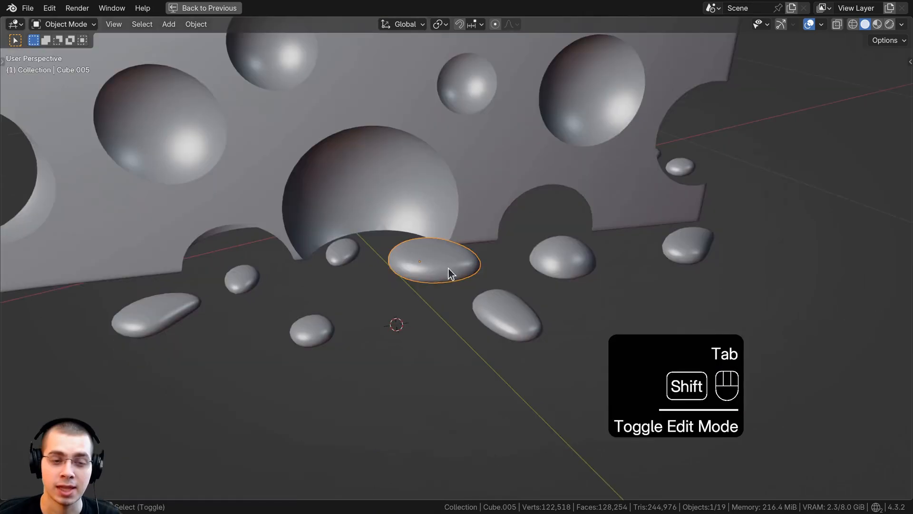
key("b")
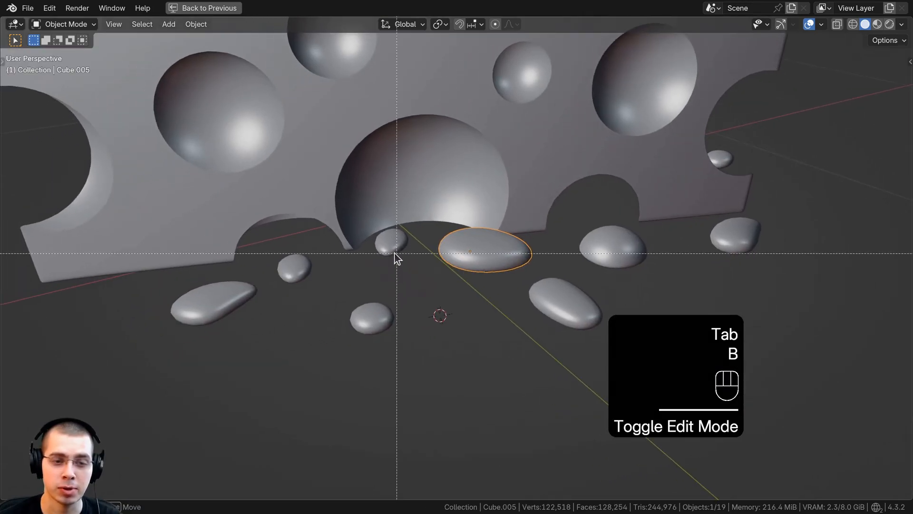
left_click(392, 247, "shift")
left_click(372, 318, "shift")
left_click(294, 267, "shift")
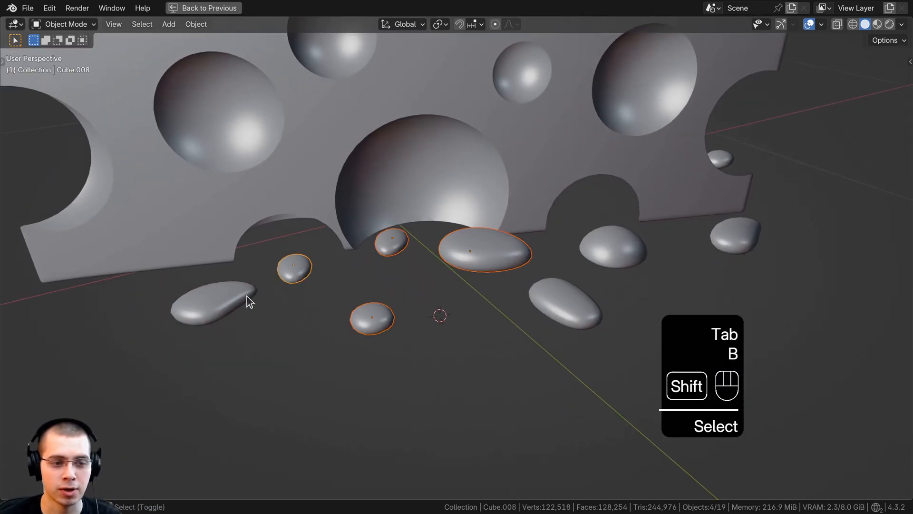
left_click(552, 307, "shift")
left_click(618, 247, "shift")
left_click(723, 238, "shift")
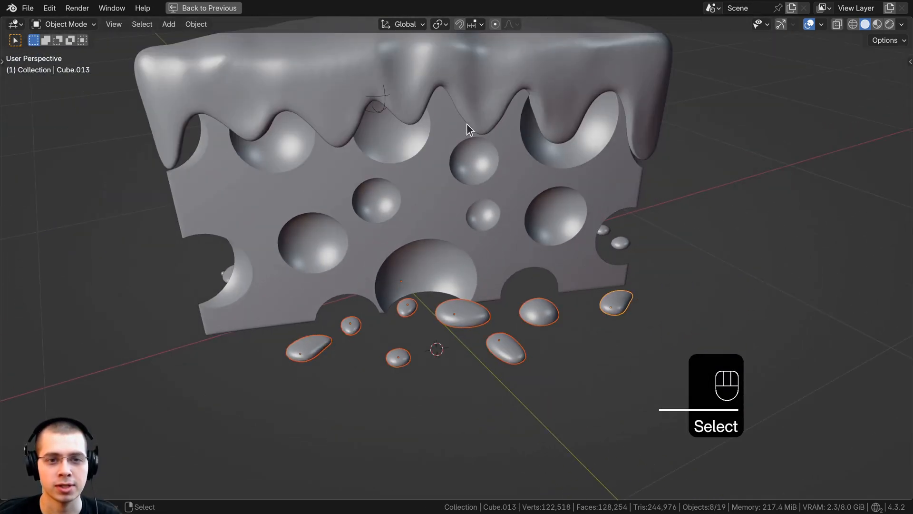
- Examine the base mesh cages of the selected droplets in Edit Mode
middle_click_drag(469, 247, 418, 221)
scroll(419, 221, "up", 2)
key("Tab")
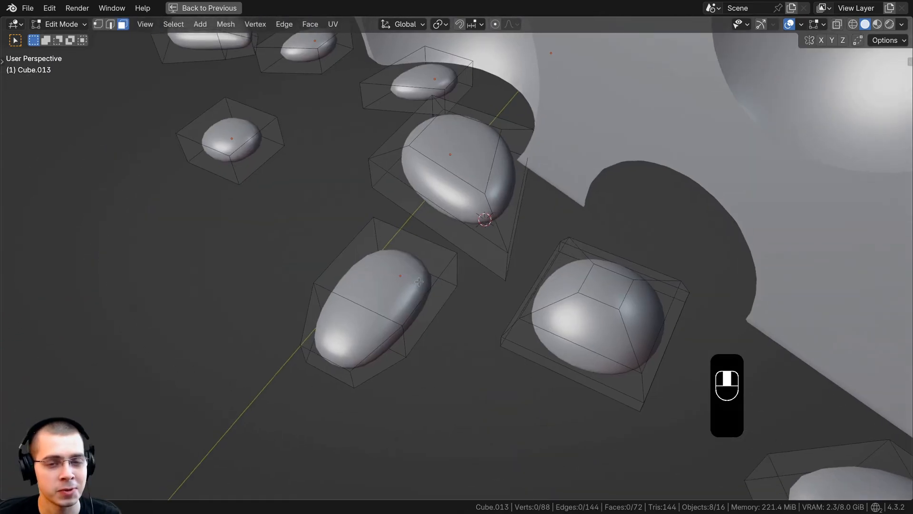
middle_click_drag(394, 404, 480, 286)
middle_click_drag(395, 239, 376, 238)
scroll(376, 238, "down", 4)
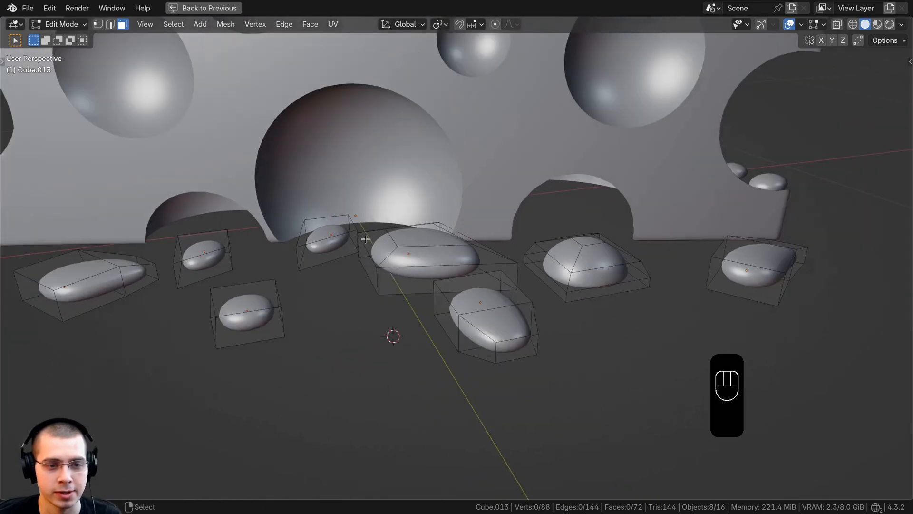
key("Tab")
- Examine the individual droplets and their placement around the base of the cheese wedge
scroll(285, 255, "up", 2)
key("a")
right_click(265, 259)
right_click(357, 243)
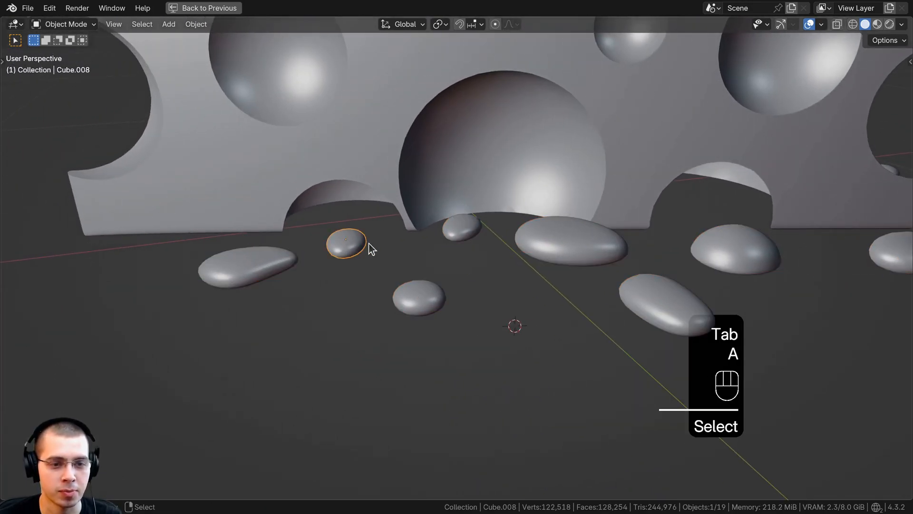
right_click(460, 233)
scroll(523, 233, "down", 3)
middle_click_drag(523, 232, 442, 266, "shift")
scroll(442, 270, "down", 3)
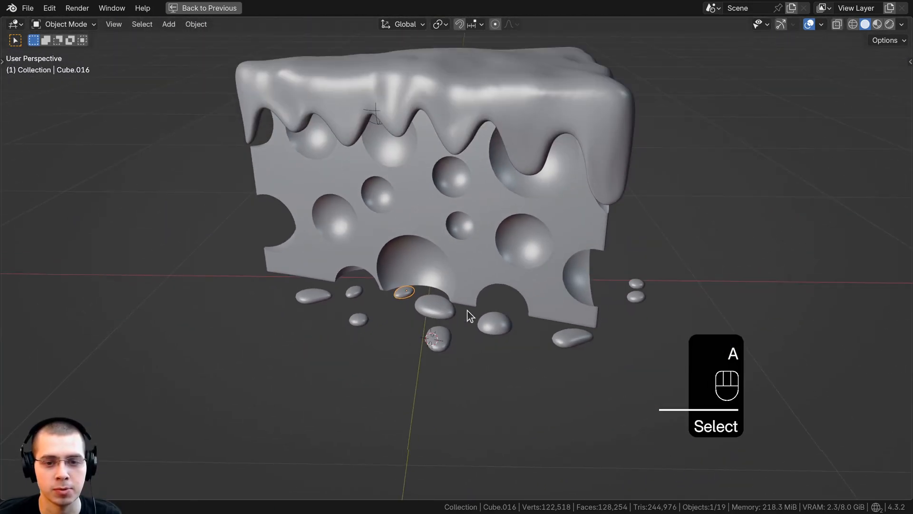
middle_click_drag(522, 334, 516, 163)
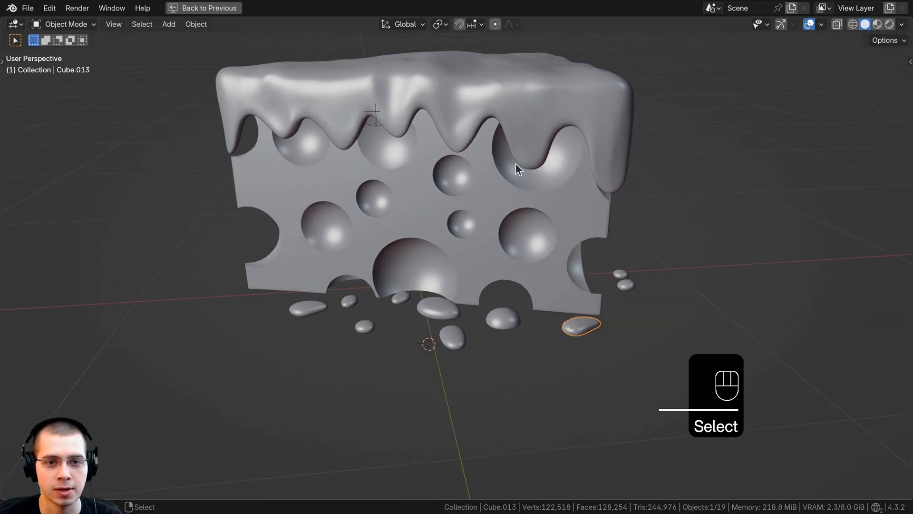
middle_click_drag(509, 264, 513, 190)
middle_click_drag(513, 190, 517, 224, "shift")
scroll(517, 225, "down", 1)
middle_click_drag(518, 224, 485, 277)
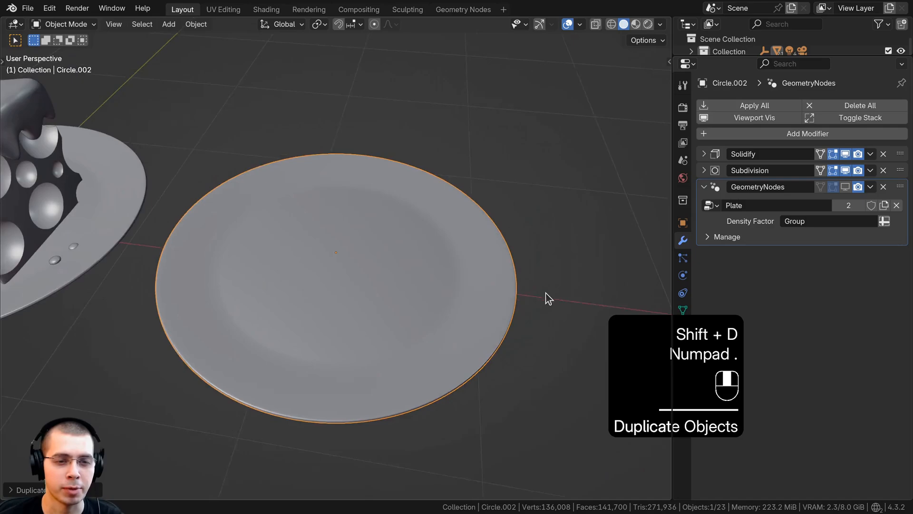
- Examine the duplicated plate's mesh topology in Edit Mode, especially the loops of its inner ring
key("Tab")
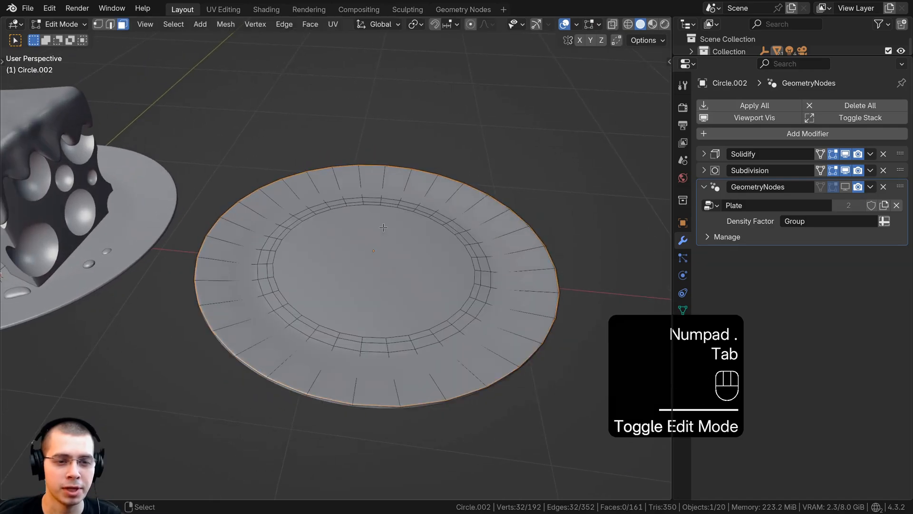
scroll(303, 214, "up", 3)
key("a")
key("a")
scroll(286, 214, "up", 1)
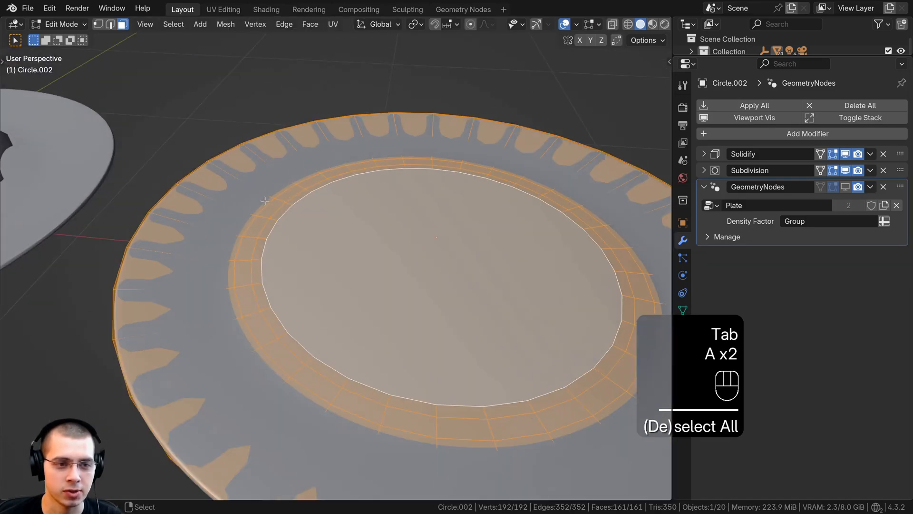
key("a")
scroll(252, 185, "up", 4)
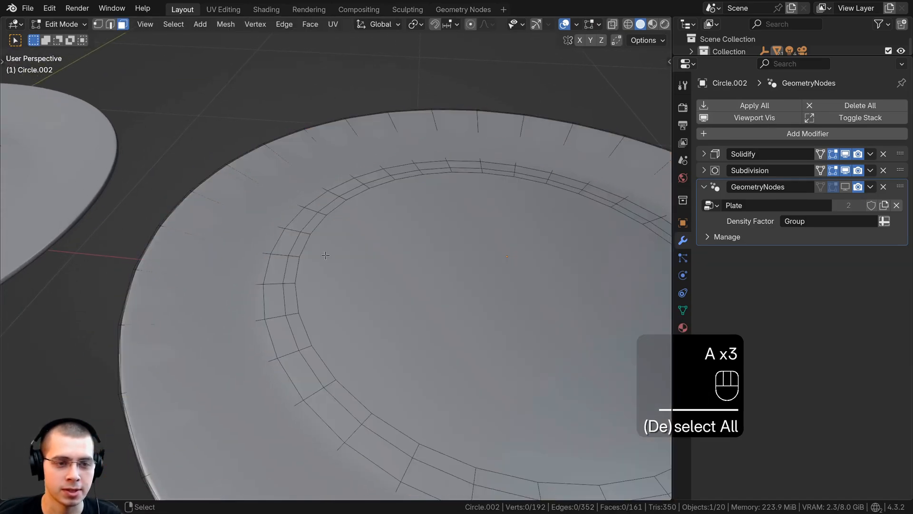
scroll(272, 190, "up", 1)
key("b")
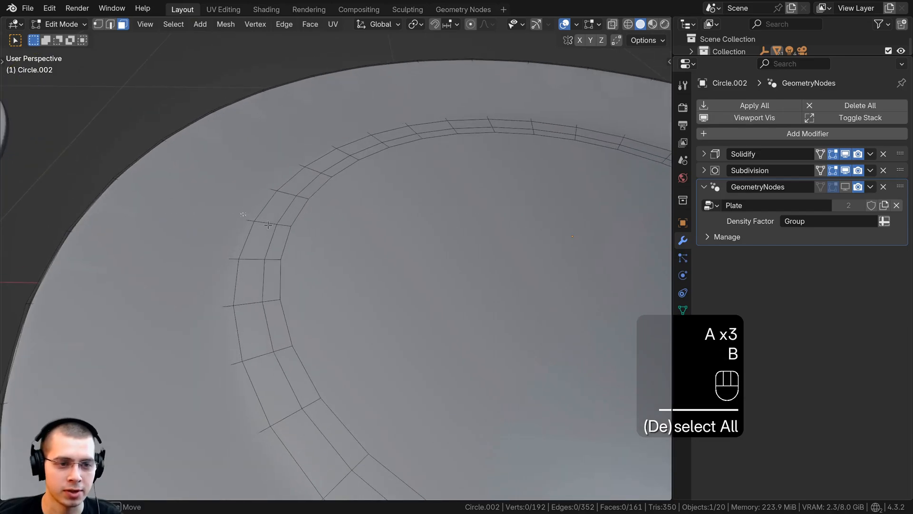
left_click_drag(235, 212, 319, 247)
scroll(320, 247, "down", 3)
key("a")
middle_click_drag(293, 260, 326, 261, "shift")
scroll(343, 271, "up", 2)
key("Tab")
scroll(324, 280, "down", 4)
middle_click_drag(325, 294, 468, 318)
scroll(295, 248, "up", 3)
scroll(419, 288, "down", 1)
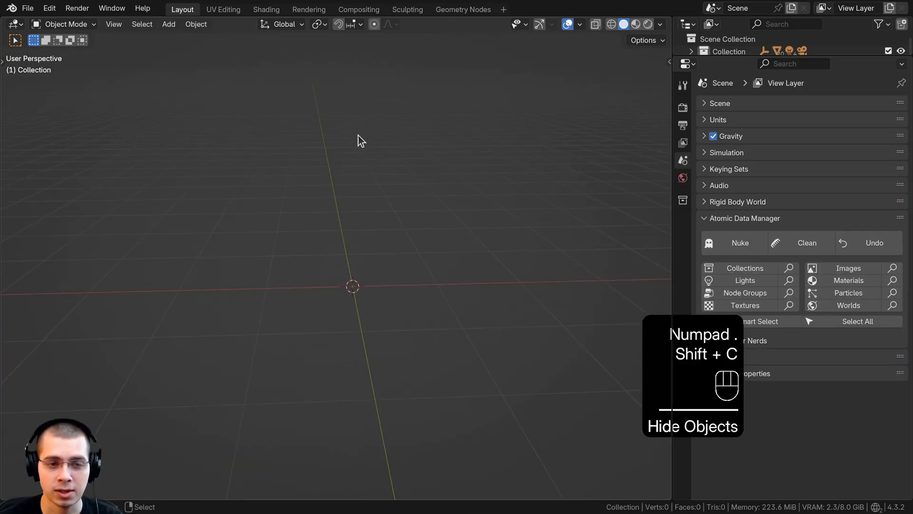
- Add a circle mesh at the world origin and open it in Edit Mode in top view with no vertices selected
key("shift+a")
mouse_move(361, 136)
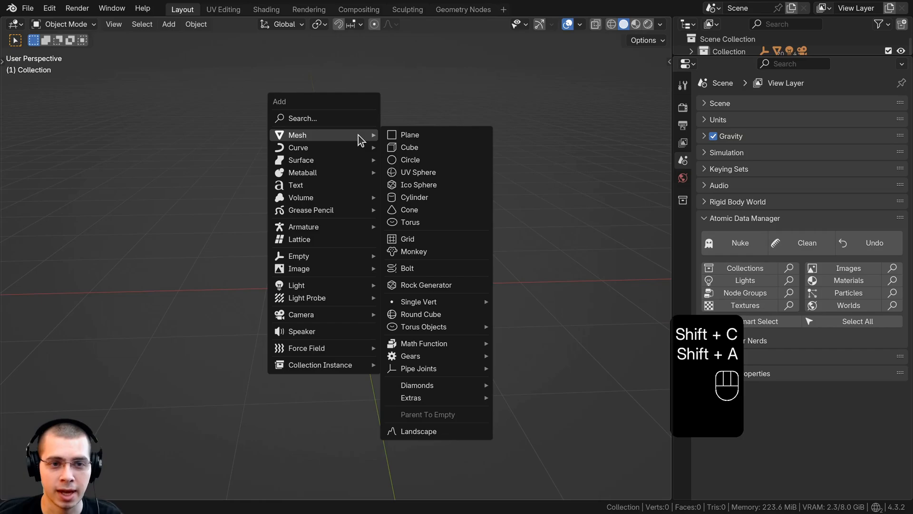
left_click(409, 155)
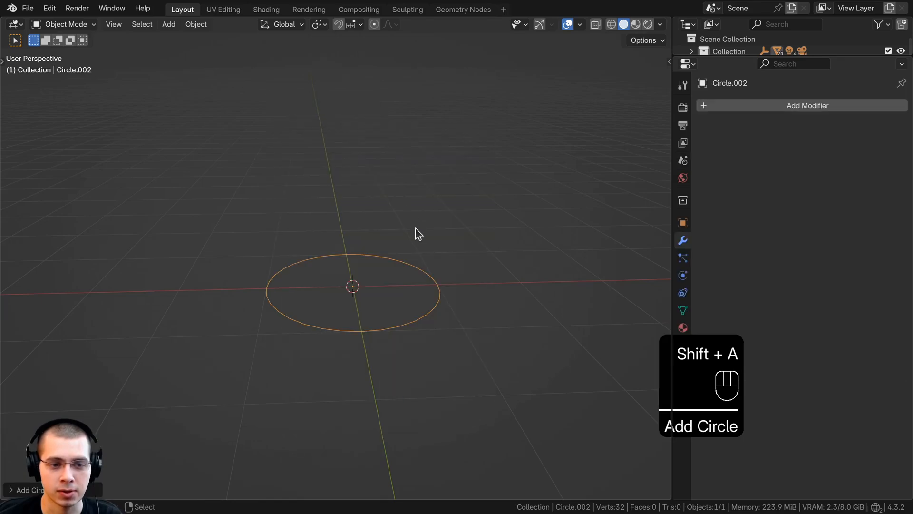
key("KP_7")
scroll(436, 181, "down", 5)
middle_click_drag(445, 284, 479, 278, "shift")
key("Tab")
key("a")
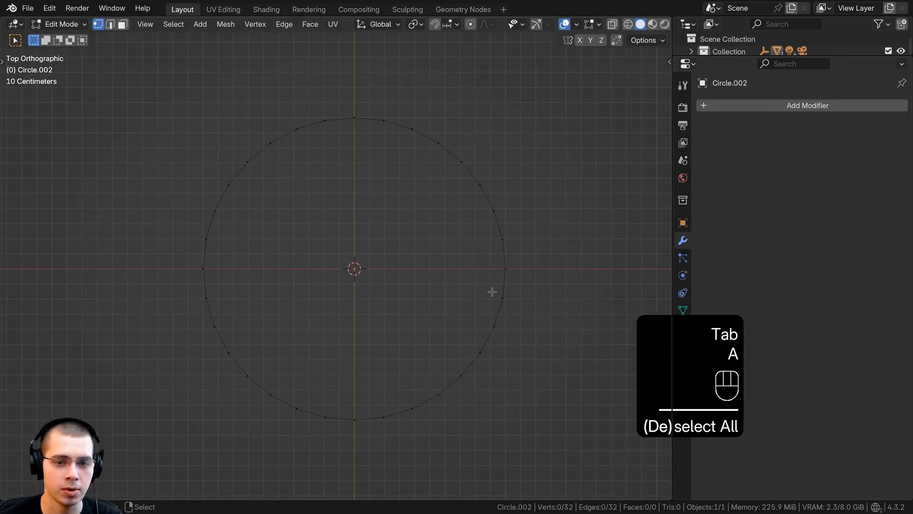
- Select eight evenly spaced vertices of the circle: the four on the axes and the four diagonal ones
key("b")
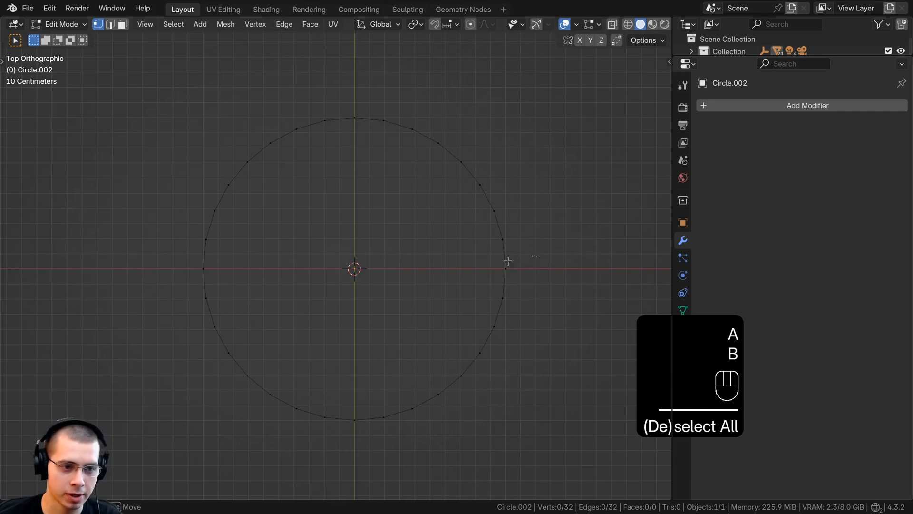
left_click_drag(537, 255, 163, 283)
key("b")
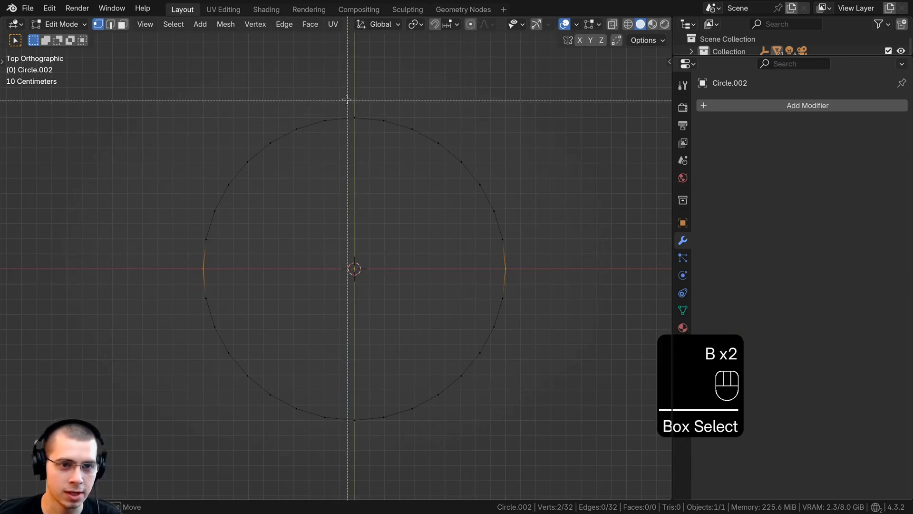
left_click_drag(348, 99, 376, 445)
key("b")
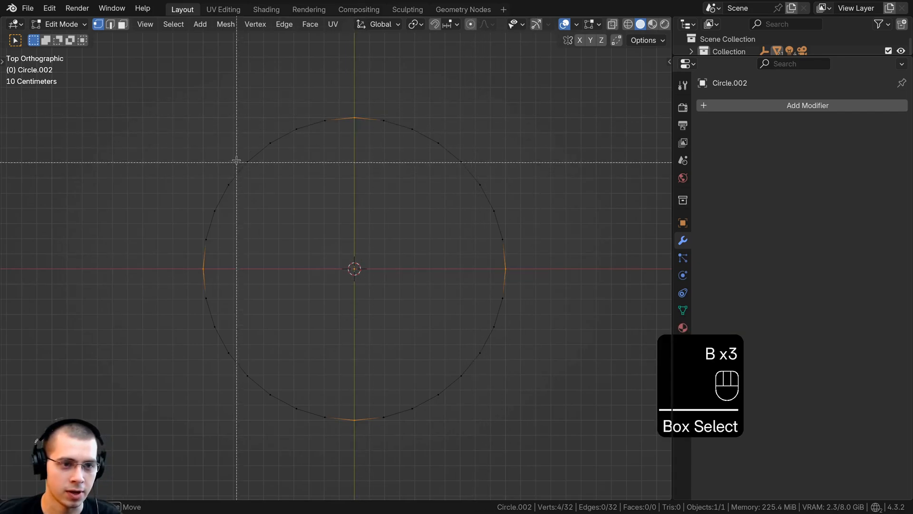
left_click_drag(240, 157, 259, 170)
key("b")
left_click_drag(242, 371, 251, 378)
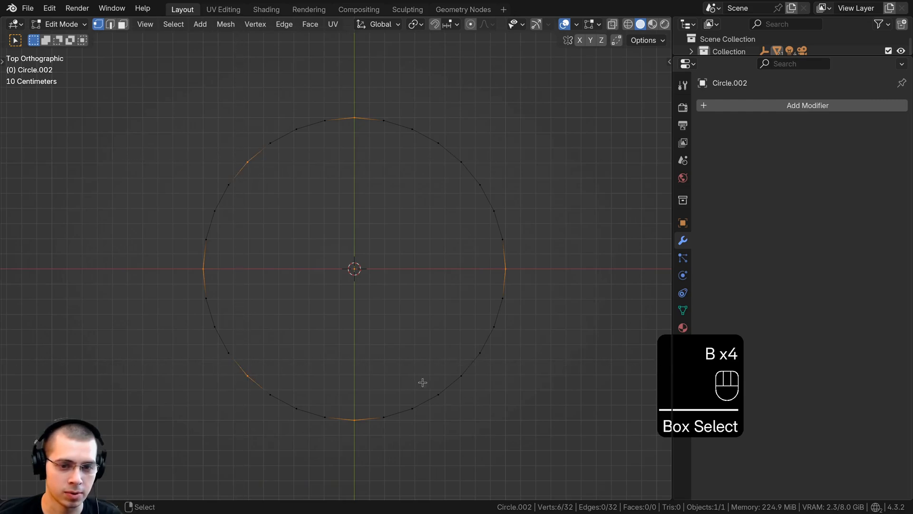
key("b")
left_click_drag(447, 362, 477, 388)
key("b")
left_click_drag(455, 150, 473, 175)
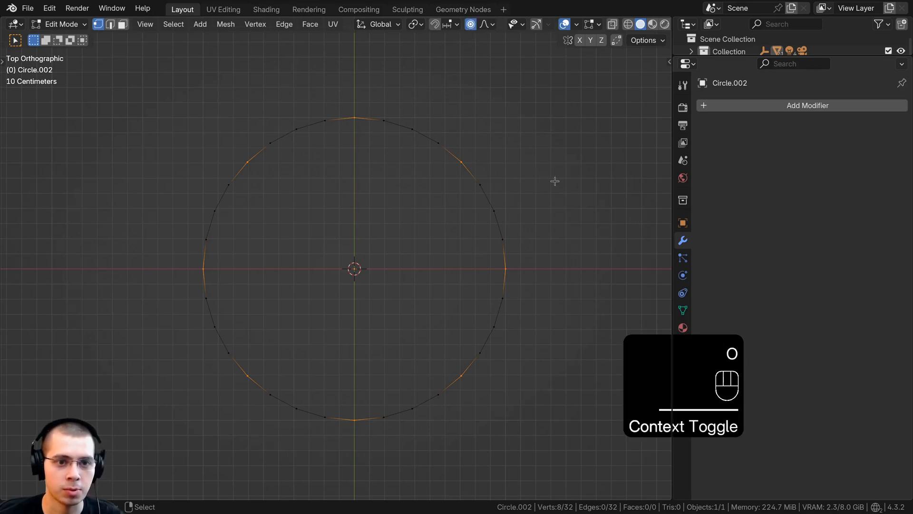
- Scale the eight selected vertices inward to about 0.71 with Smooth proportional editing at size 0.29, forming an eight-lobed flower outline
key("s")
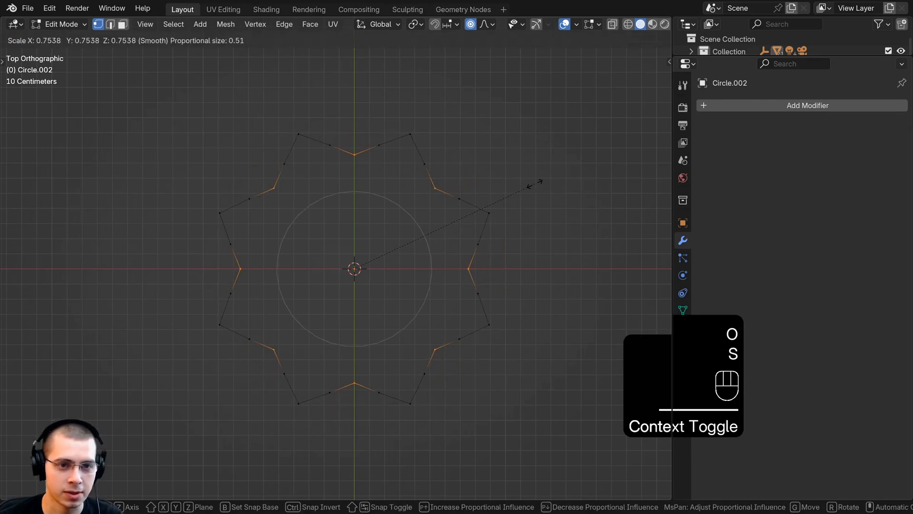
scroll(533, 182, "down", 3)
scroll(533, 185, "up", 2)
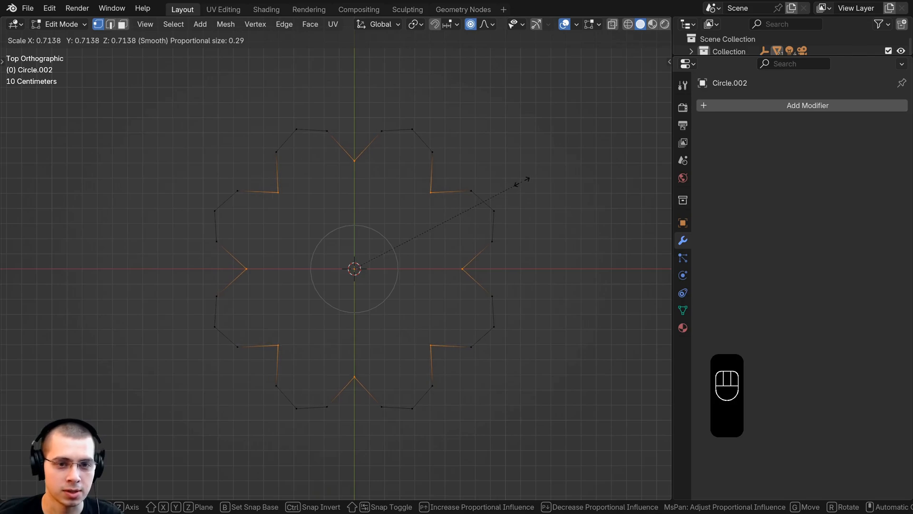
left_click(524, 180)
middle_click_drag(485, 243, 391, 180)
- Select the whole flower outline and extrude it straight up in front view into a tall fluted column
key("a")
scroll(380, 166, "up", 2)
key("a")
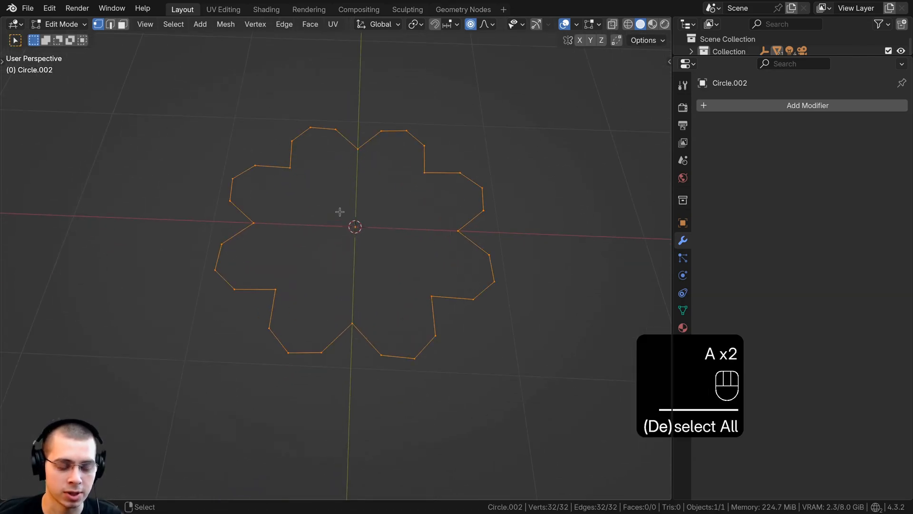
key("KP_1")
scroll(357, 261, "down", 6)
middle_click_drag(374, 312, 374, 398, "shift")
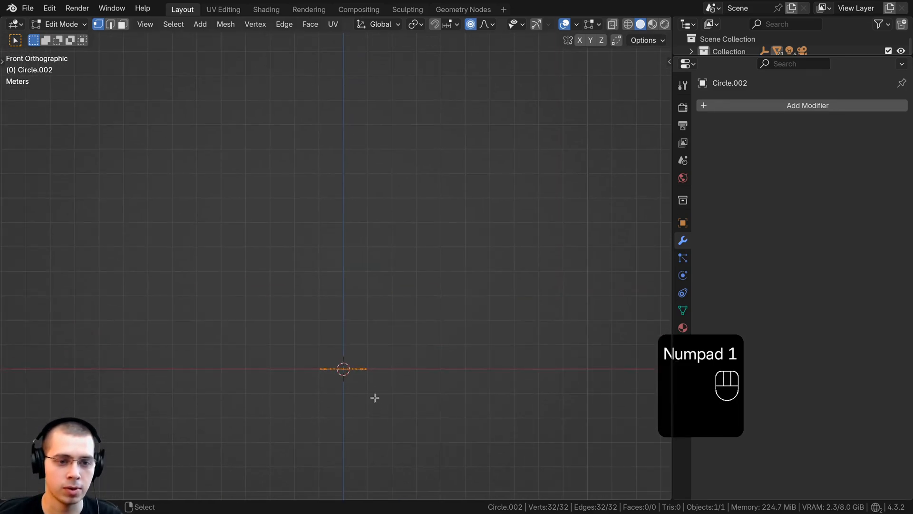
key("e")
left_click(397, 159)
middle_click_drag(395, 163, 389, 149)
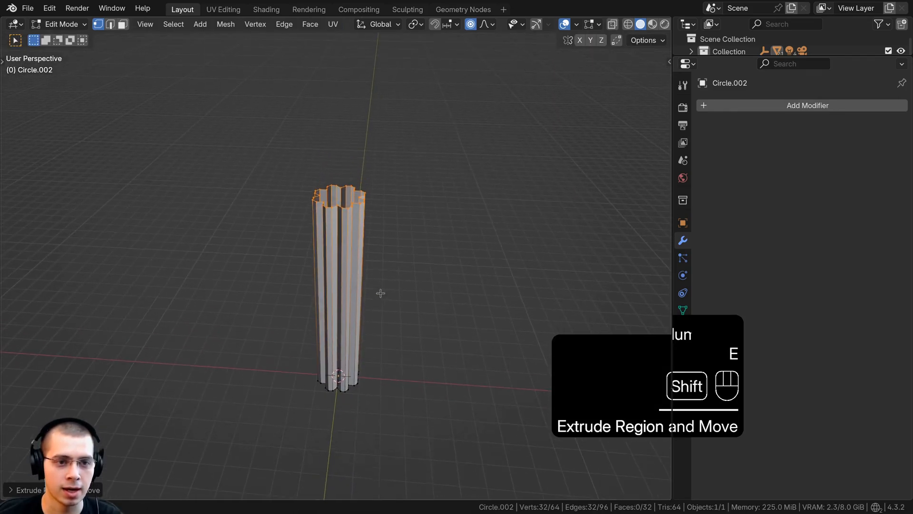
- Close the column by filling its open upper and lower edge loops with faces
key("f")
middle_click_drag(345, 266, 357, 135, "shift")
middle_click_drag(343, 223, 354, 149, "shift")
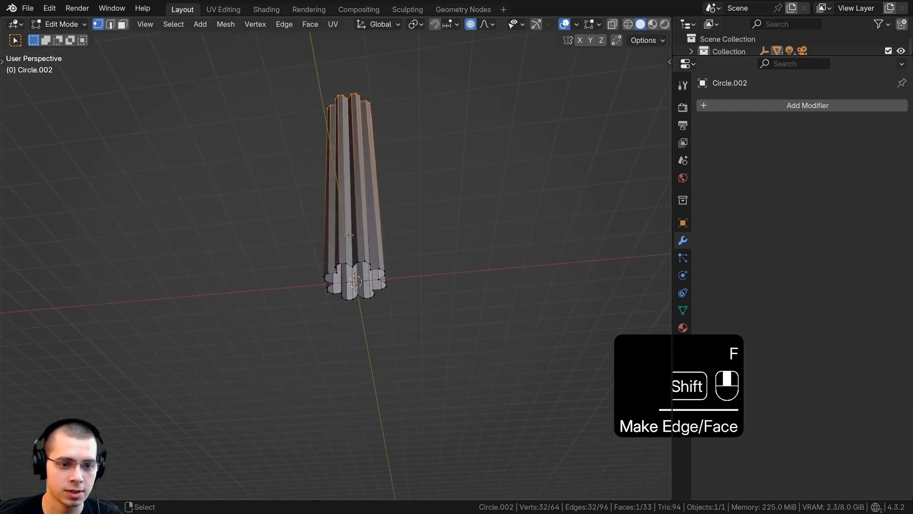
scroll(354, 148, "up", 5)
left_click(360, 271, "alt")
middle_click_drag(363, 241, 342, 229)
key("f")
- Inset the column's top and bottom faces slightly to create a thin border ring on each end
key("1")
key("2")
left_click(346, 201)
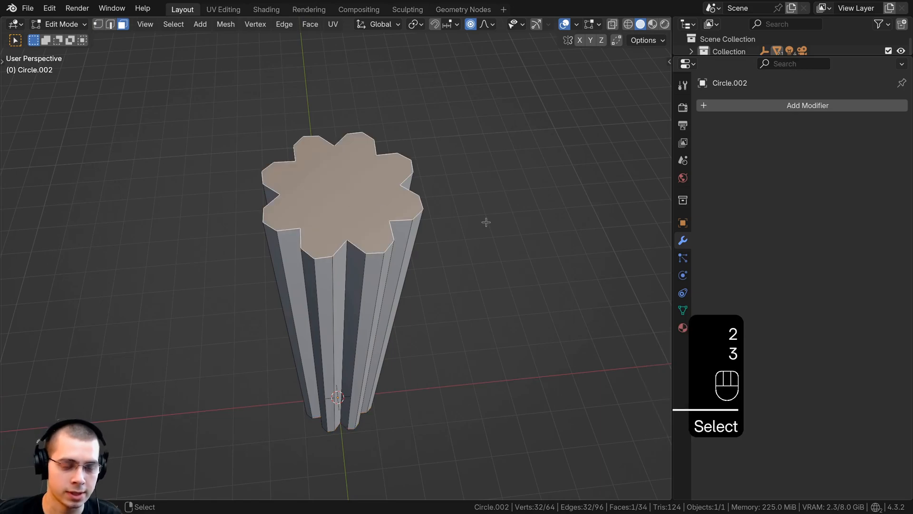
key("i")
left_click(581, 198)
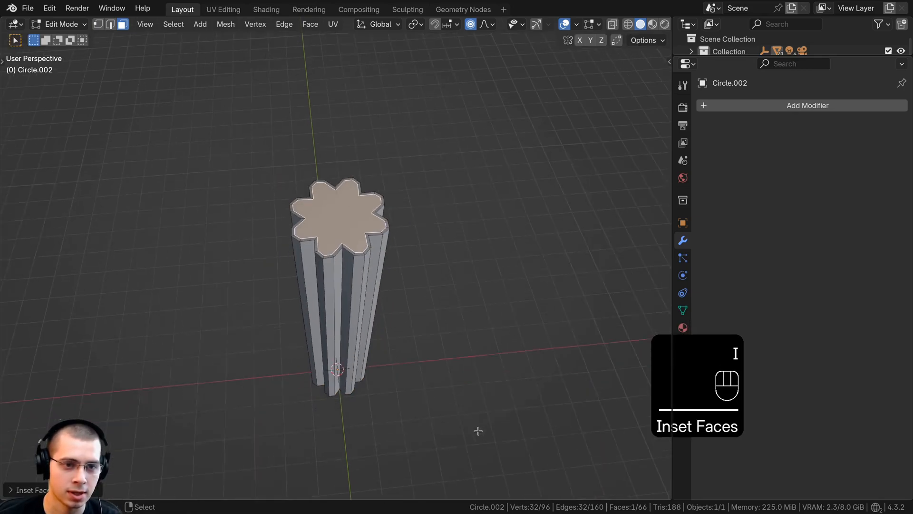
middle_click_drag(479, 430, 331, 352)
left_click(330, 352)
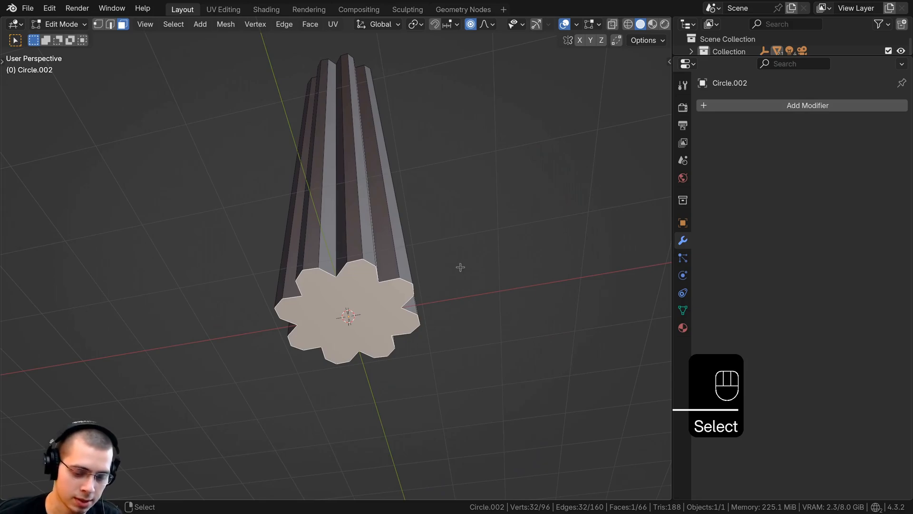
key("i")
left_click(464, 266)
- Select the column's entire mesh and scale it up uniformly
middle_click_drag(461, 265, 404, 309)
middle_click_drag(405, 309, 425, 342)
key("a")
key("a")
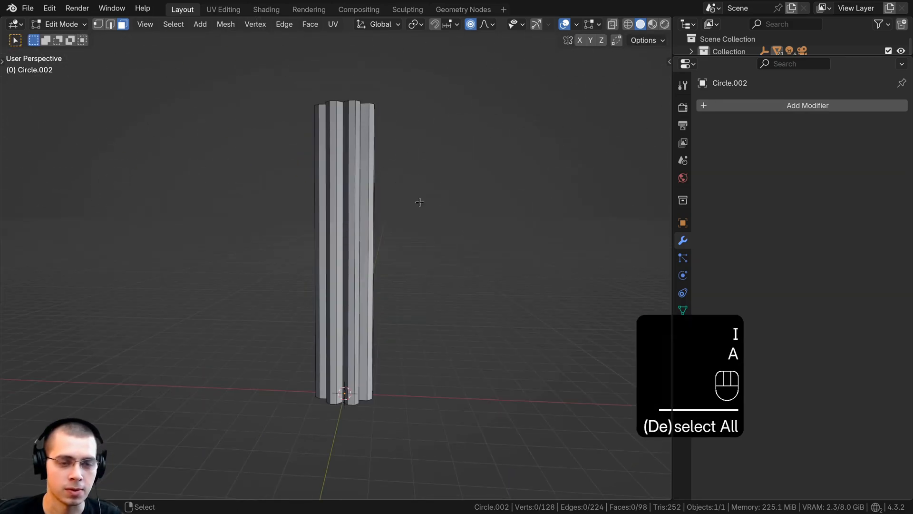
key("s")
left_click(509, 183)
middle_click_drag(442, 174, 380, 164)
scroll(343, 124, "down", 2)
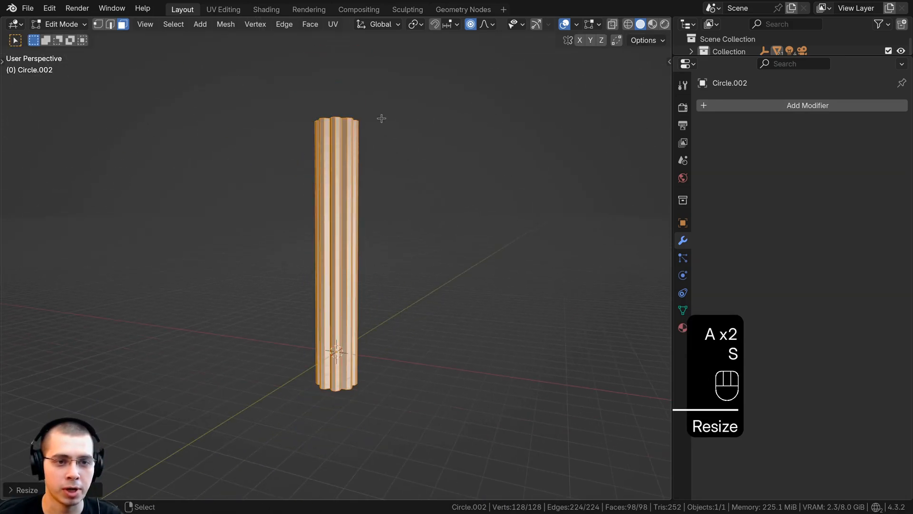
- Add 49 evenly spaced horizontal loop cuts along the column without sliding them
middle_click_drag(381, 118, 376, 110)
scroll(371, 104, "up", 1)
middle_click_drag(332, 164, 386, 96)
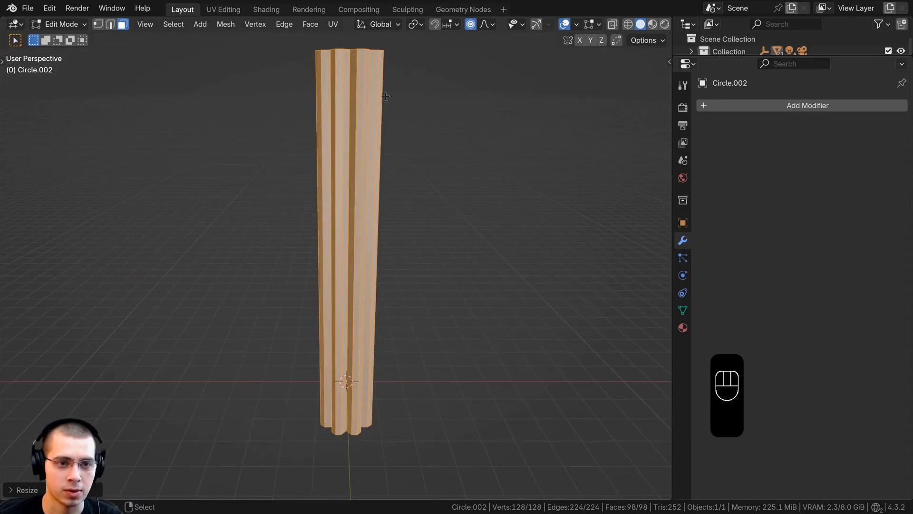
middle_click_drag(342, 138, 377, 249)
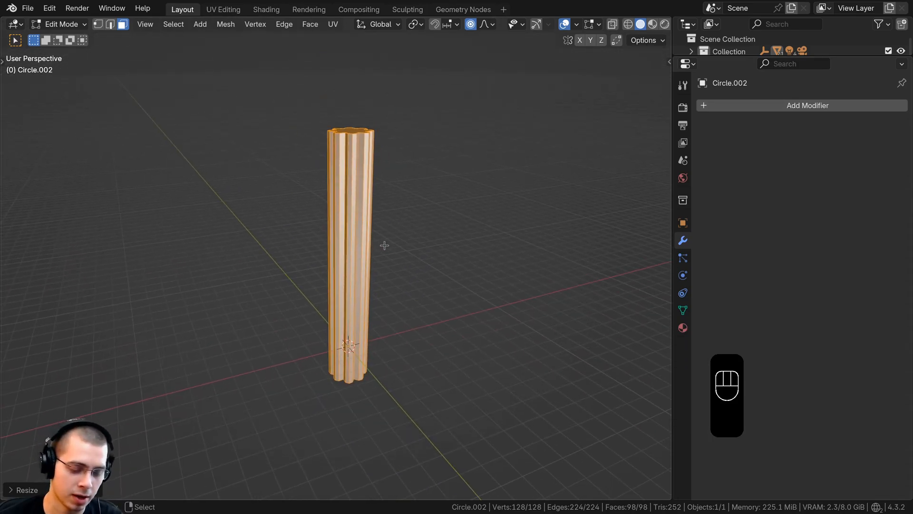
key("ctrl+r")
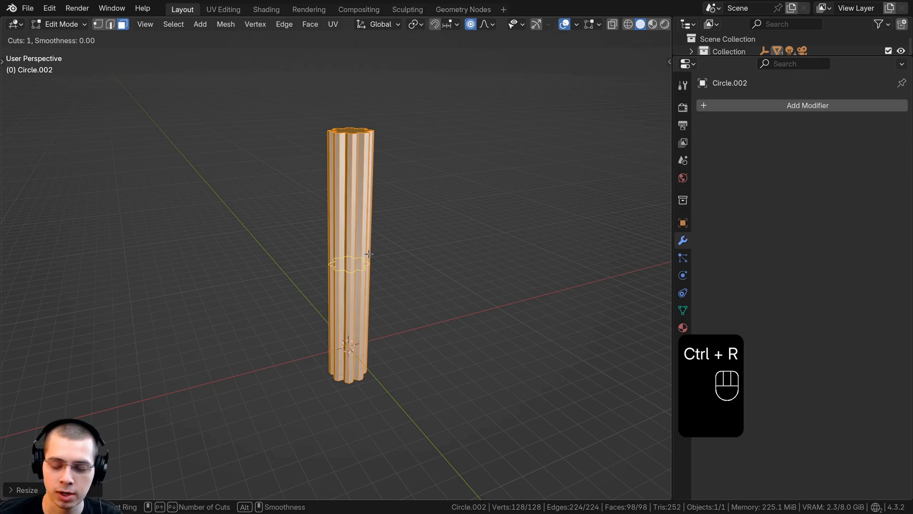
scroll(363, 248, "up", 20)
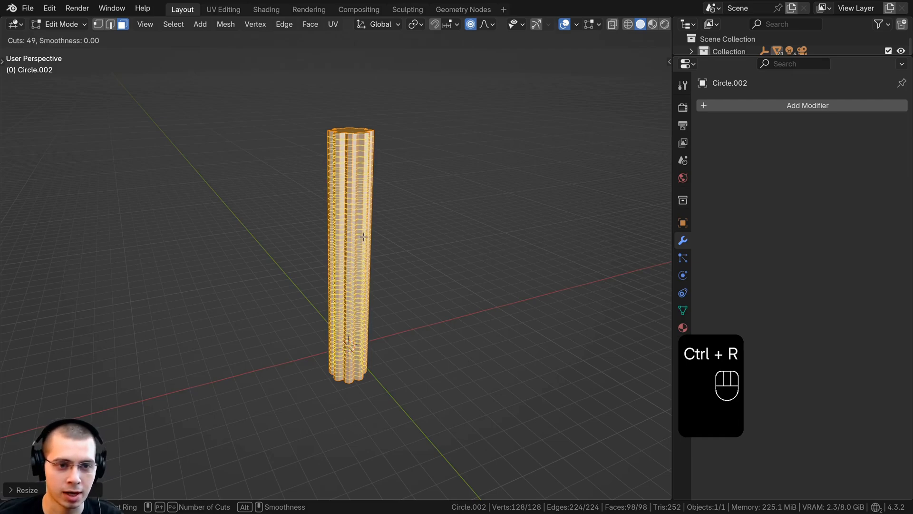
left_click(365, 210)
right_click(361, 197)
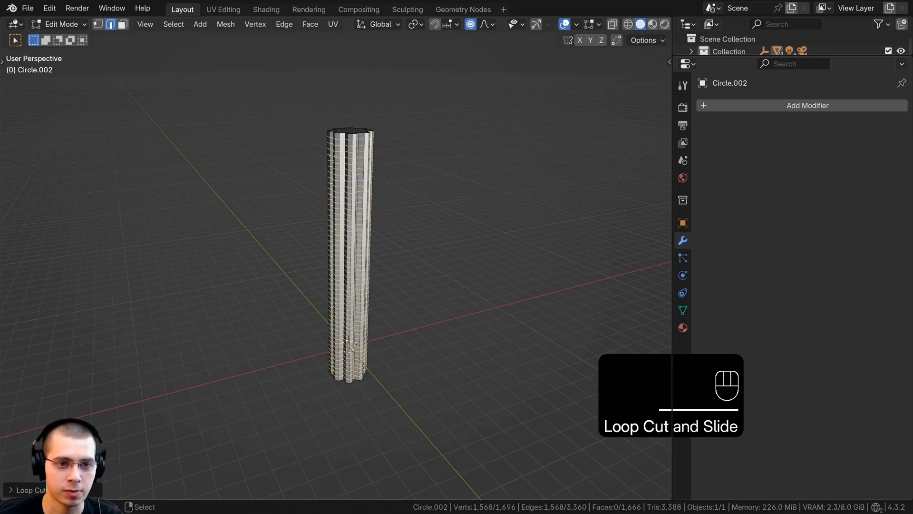
- Select only the column's top cap in face mode, including the inset border ring and the inner face
key("a")
key("a")
left_click(123, 25)
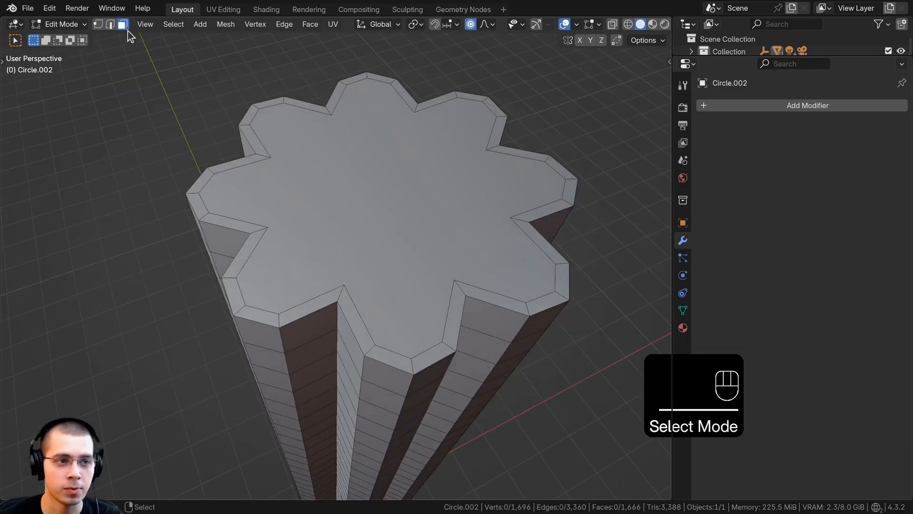
left_click(229, 273, "alt")
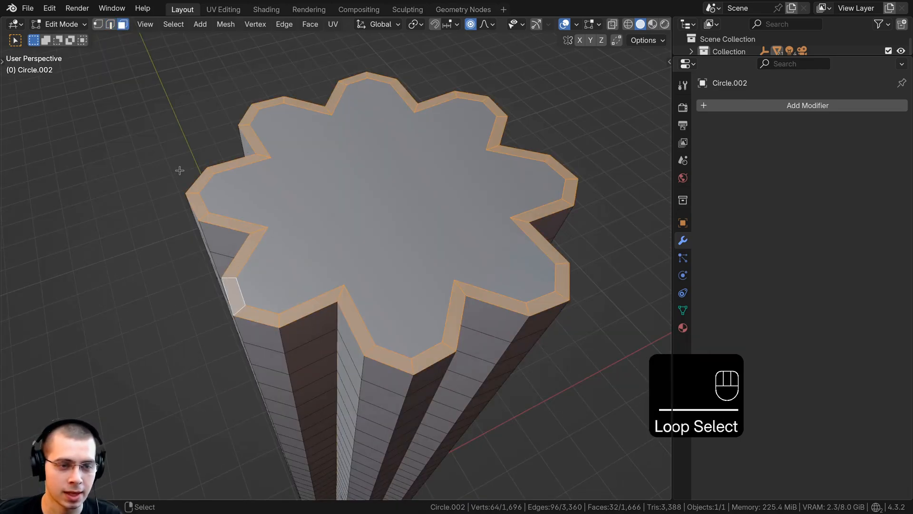
left_click(401, 161, "shift")
scroll(400, 160, "down", 8)
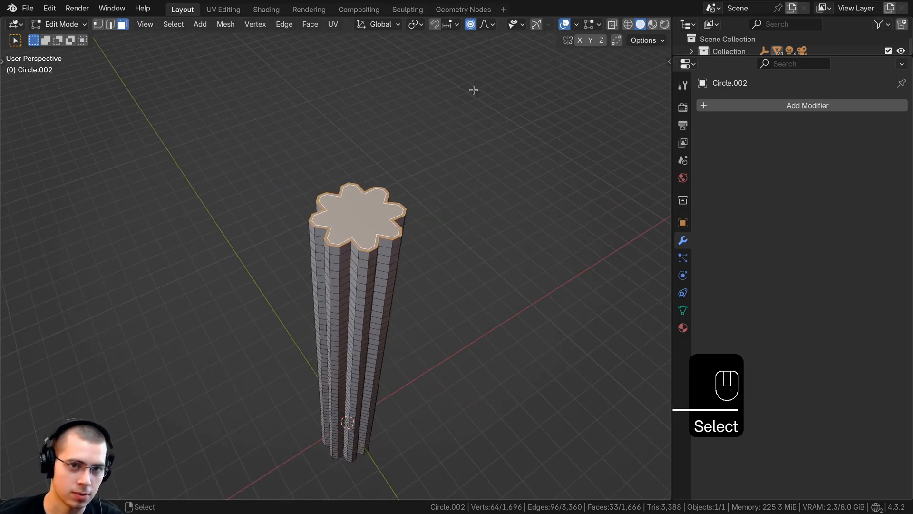
- Try twisting the column by rotating its top cap around Z with Smooth proportional editing at size 13.11, and undo the rotation
middle_click_drag(446, 178, 475, 238)
key("r")
key("z")
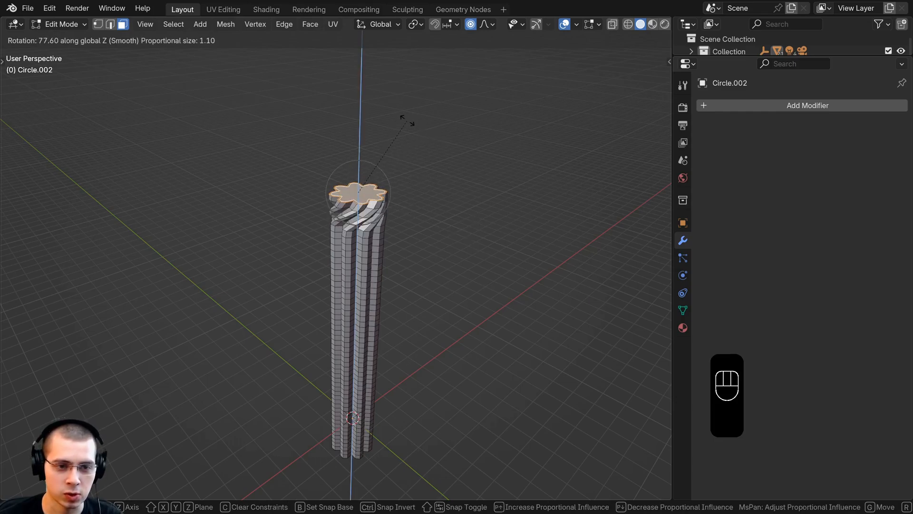
scroll(386, 104, "down", 18)
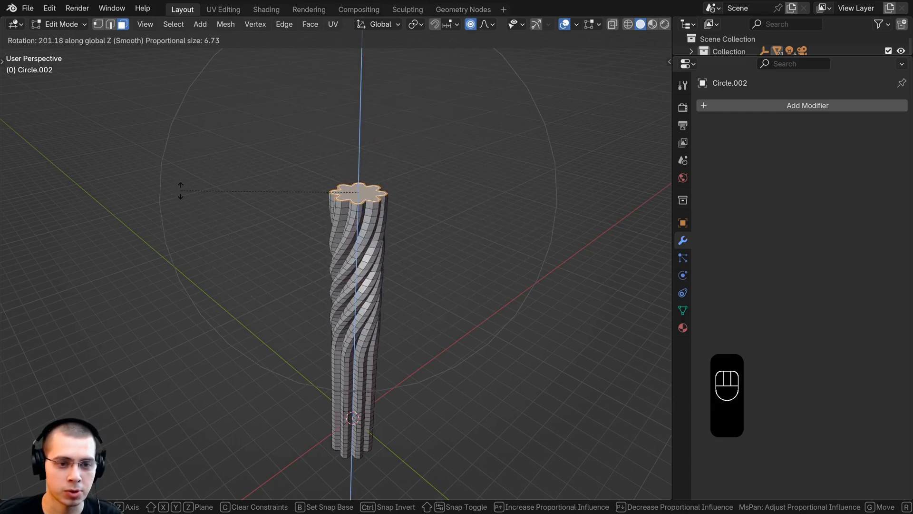
scroll(230, 309, "down", 3)
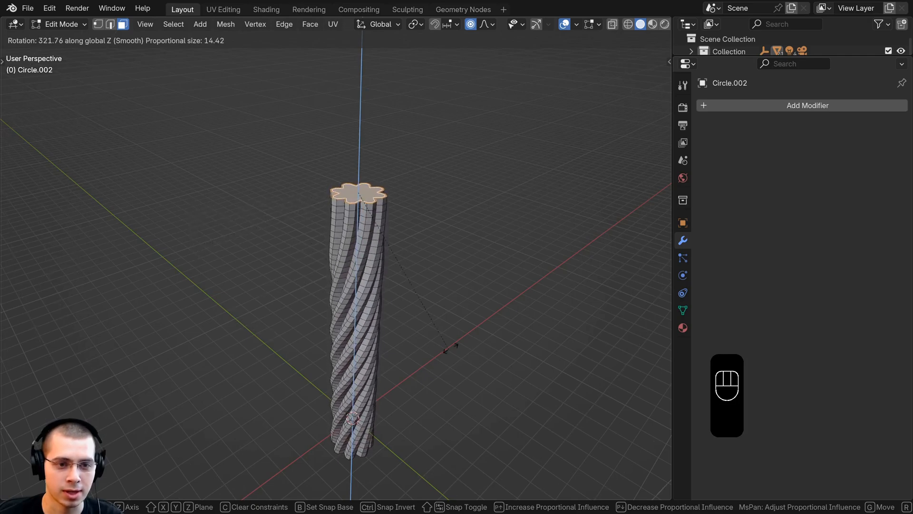
scroll(318, 141, "up", 2)
scroll(328, 138, "down", 3)
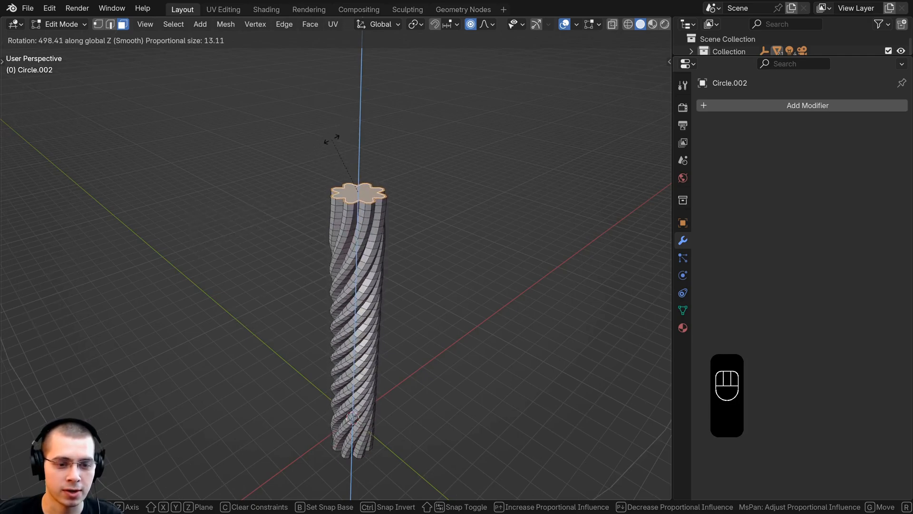
left_click(291, 138)
middle_click_drag(377, 238, 359, 186)
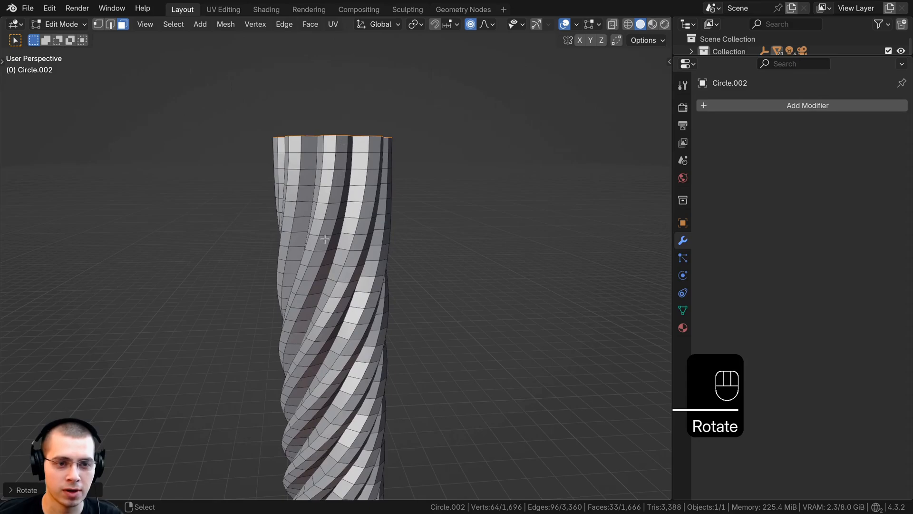
middle_click_drag(325, 238, 391, 136)
scroll(376, 170, "down", 5)
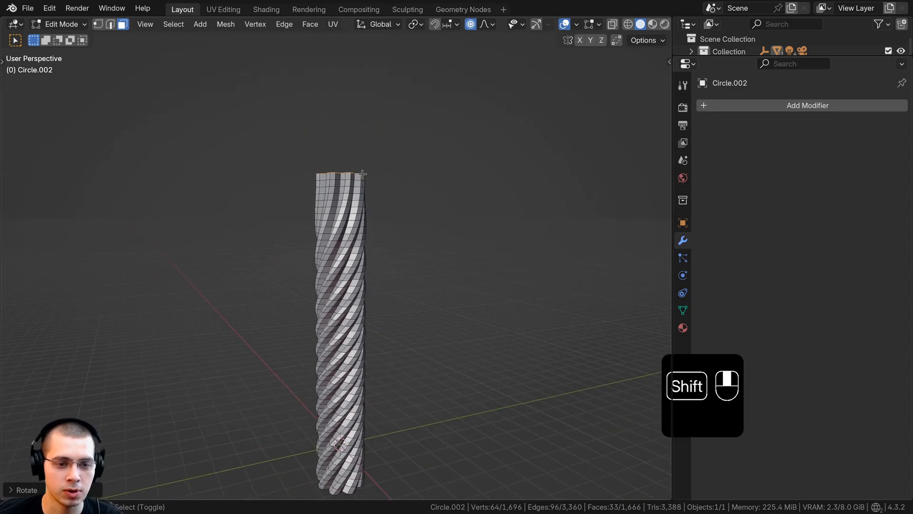
key("ctrl+z")
key("ctrl+z")
- Add the inner top face back to the selection and set the proportional editing falloff to Linear
scroll(364, 170, "up", 4)
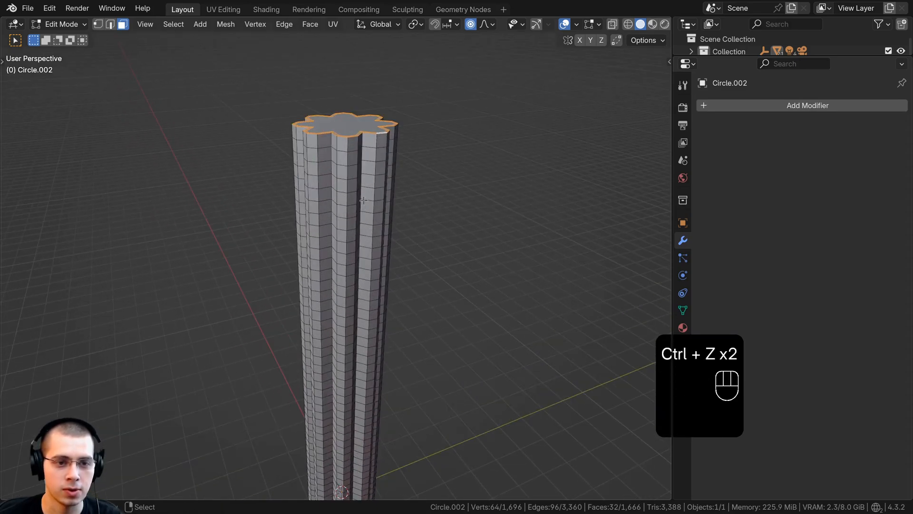
left_click(376, 123)
left_click(486, 27)
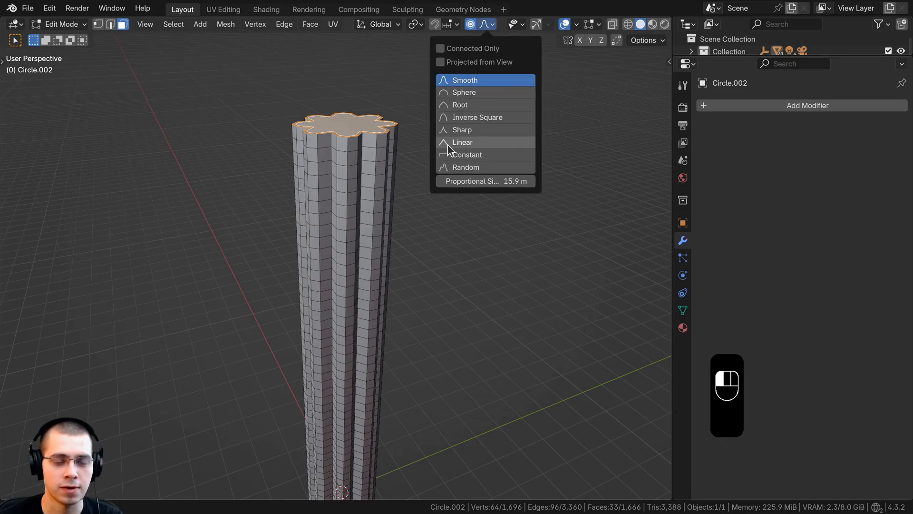
left_click(461, 144)
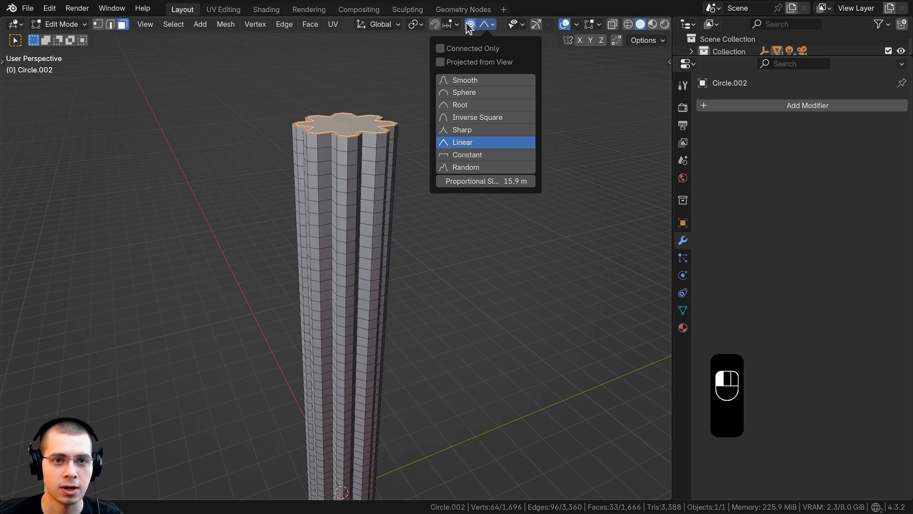
- Twist the column by rotating its top cap about 652° around Z with Linear proportional editing at size 15.86
scroll(366, 212, "down", 4)
scroll(365, 214, "up", 1)
key("r")
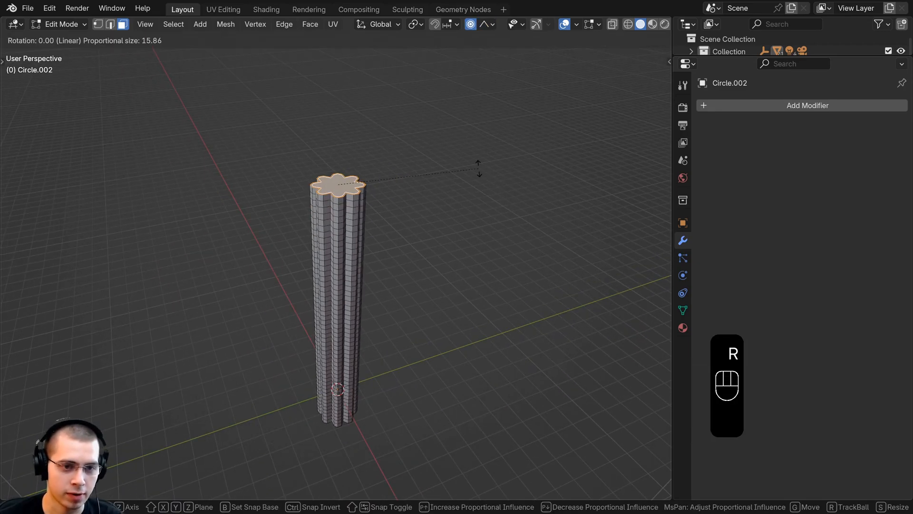
key("z")
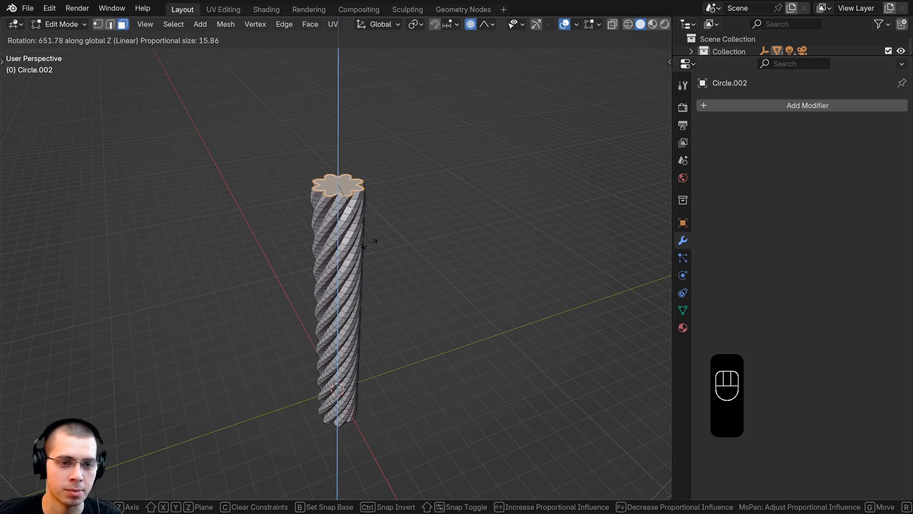
- Leave mesh editing and shade the twisted column smooth
key("Tab")
key("w")
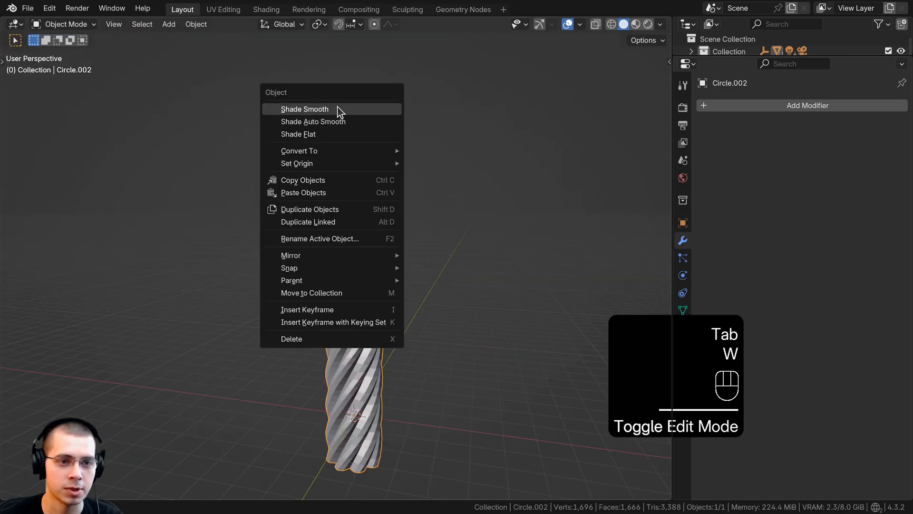
left_click(339, 112)
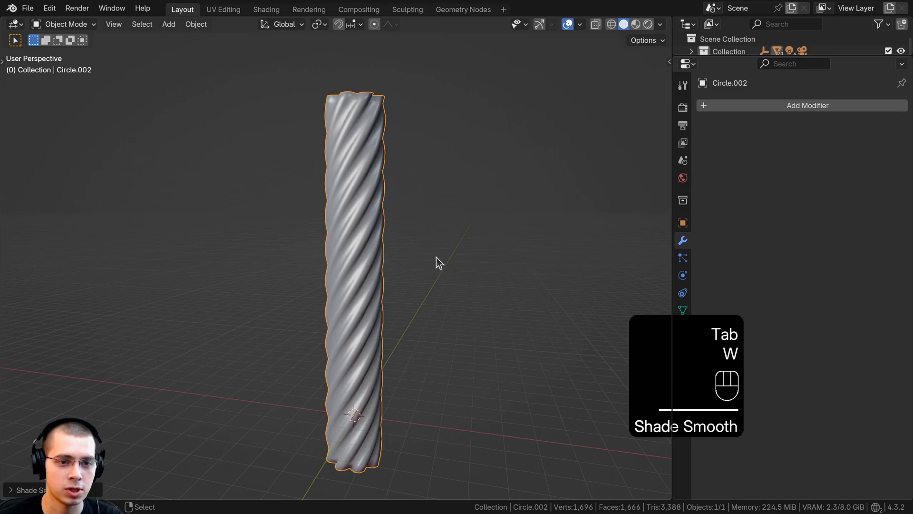
- Examine the twisted candle on the cheese and inspect the mesh of its thin cylindrical wick
key("a")
middle_click_drag(363, 247, 366, 224)
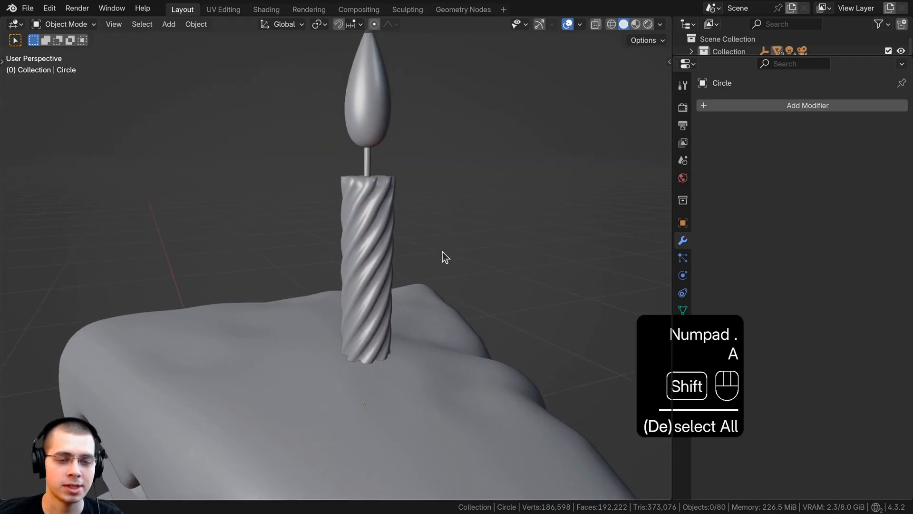
scroll(442, 252, "up", 3)
scroll(440, 263, "down", 1)
middle_click_drag(439, 264, 435, 288, "shift")
middle_click_drag(403, 224, 400, 246, "shift")
scroll(395, 244, "up", 2)
right_click(379, 237)
scroll(392, 200, "up", 1)
key("Tab")
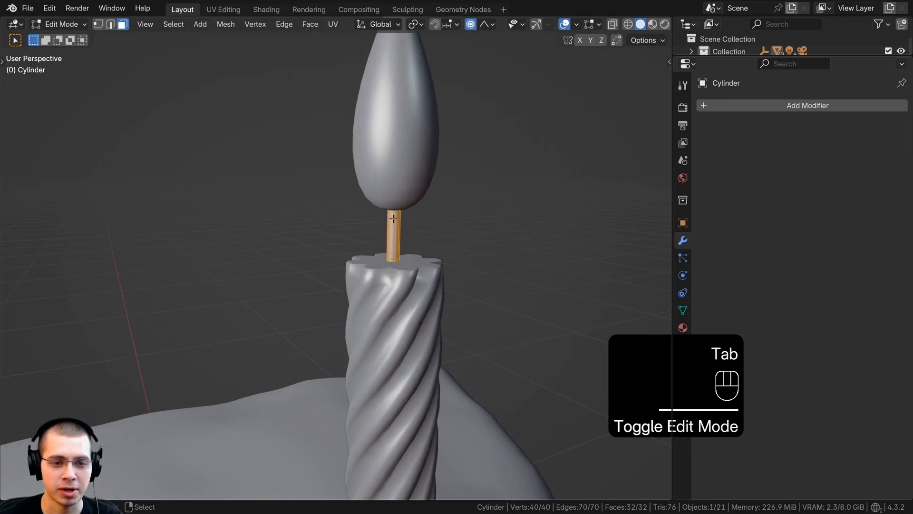
middle_click_drag(393, 172, 381, 255, "shift")
key("Tab")
- Inspect the candle flame's tapered mesh cage and its Subdivision modifier from several angles
right_click(380, 254)
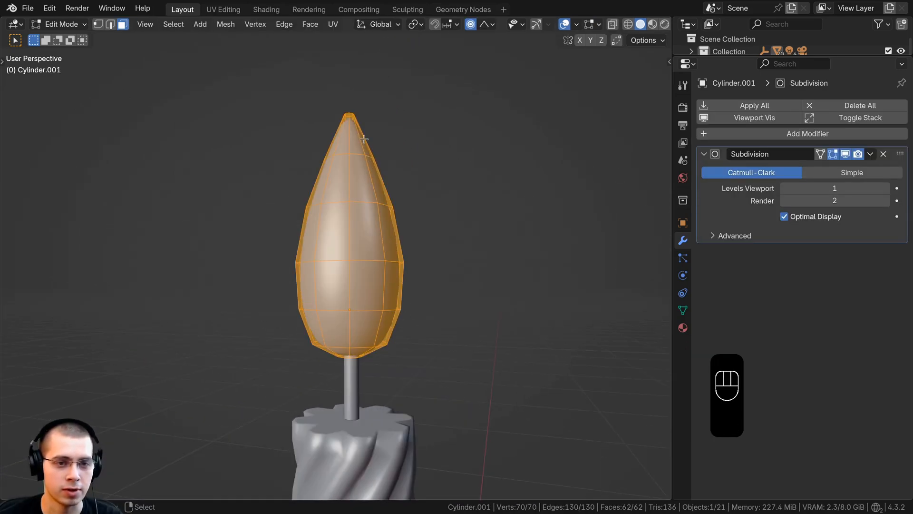
middle_click_drag(354, 117, 339, 131)
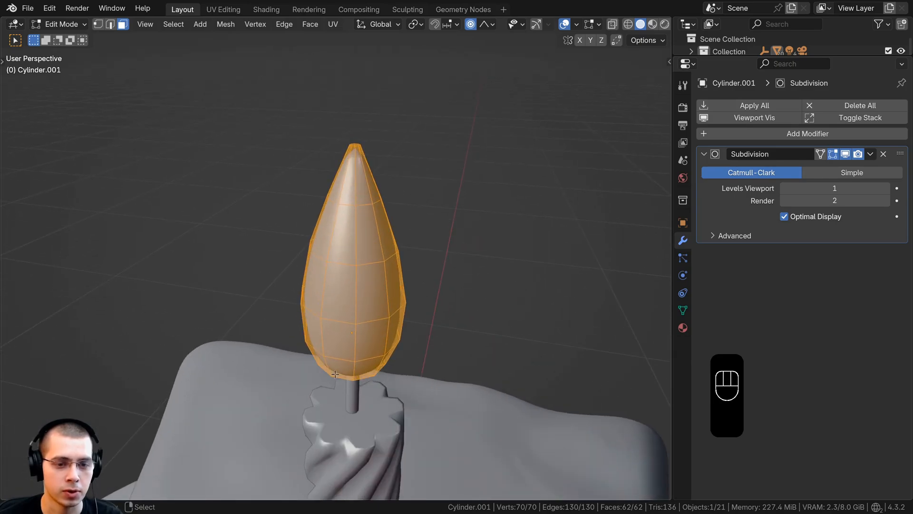
middle_click_drag(335, 375, 343, 248)
key("Tab")
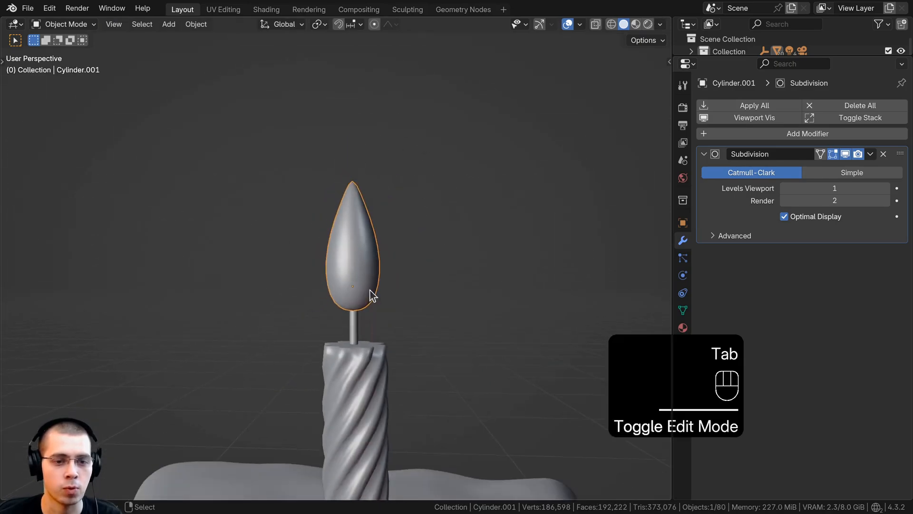
middle_click_drag(369, 291, 489, 347, "shift")
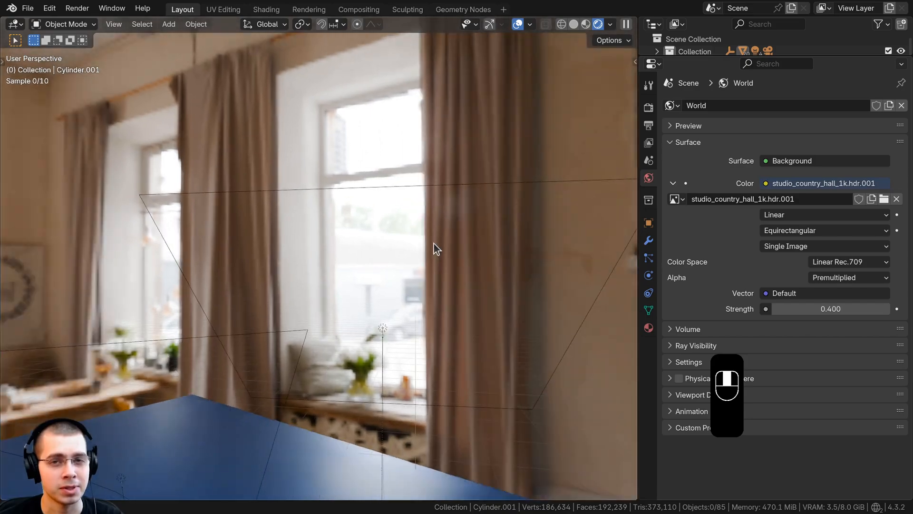
- Hide the HDRI background from the render by enabling the Film's Transparent option
middle_click_drag(434, 244, 467, 209)
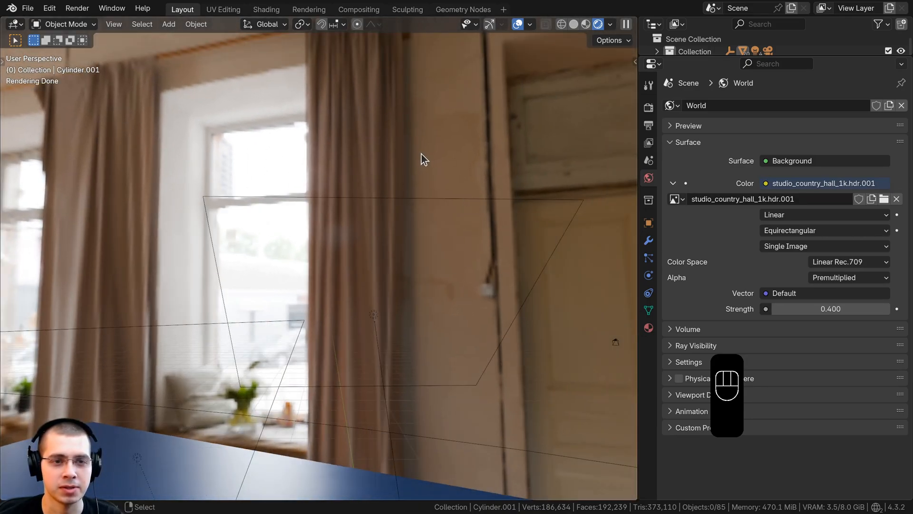
middle_click_drag(422, 154, 523, 276)
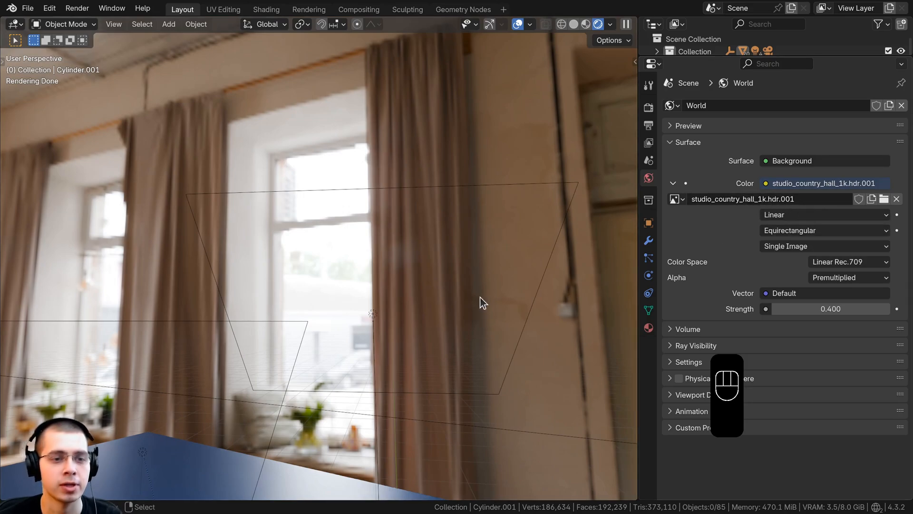
middle_click_drag(481, 297, 355, 295)
left_click(649, 107)
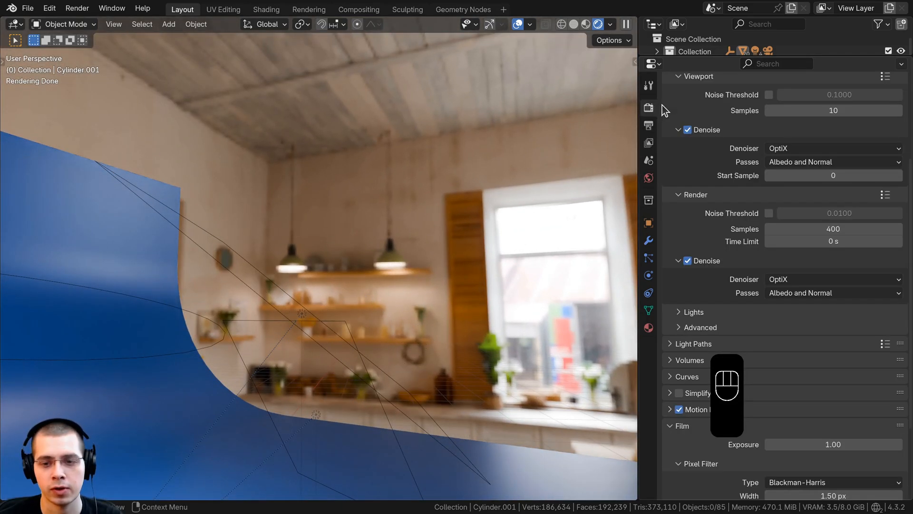
scroll(689, 173, "down", 5)
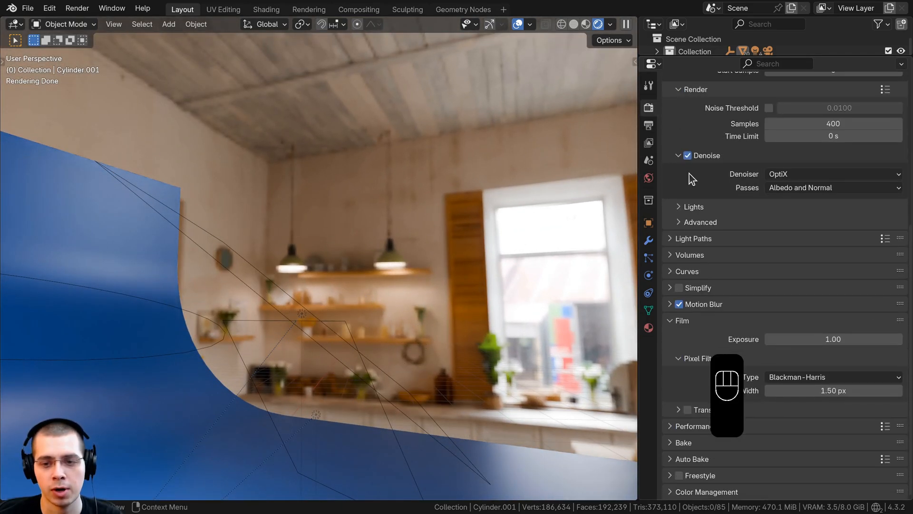
left_click(687, 409)
left_click(675, 324)
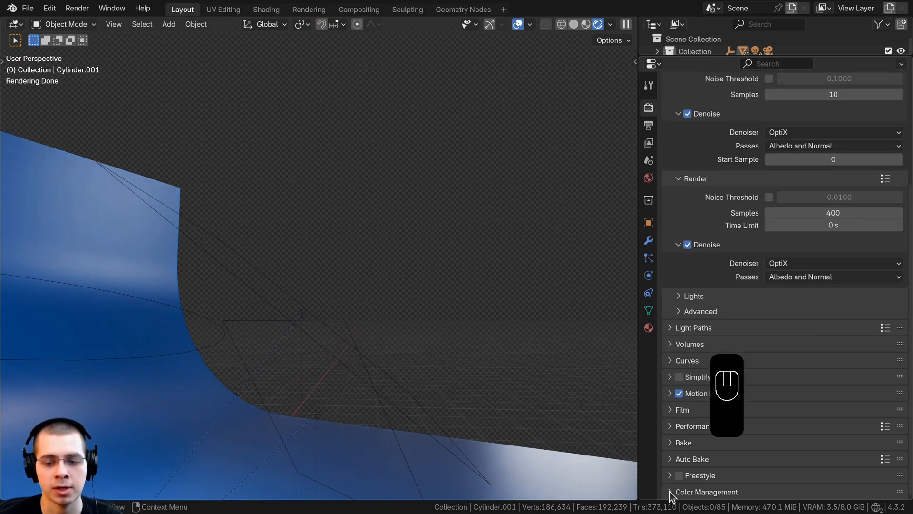
- Review the Color Management settings and the available view transforms, leaving AgX selected
scroll(712, 288, "down", 5)
left_click_drag(639, 253, 687, 257)
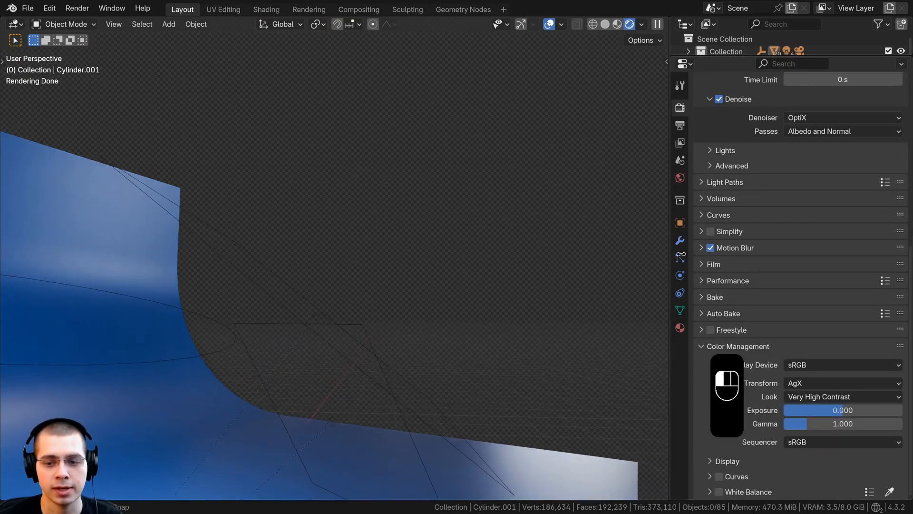
left_click(827, 384)
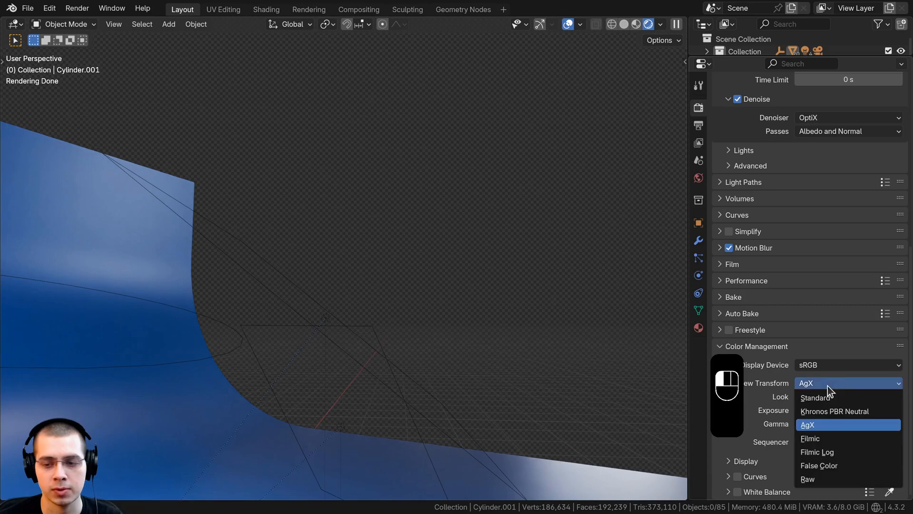
key("Escape")
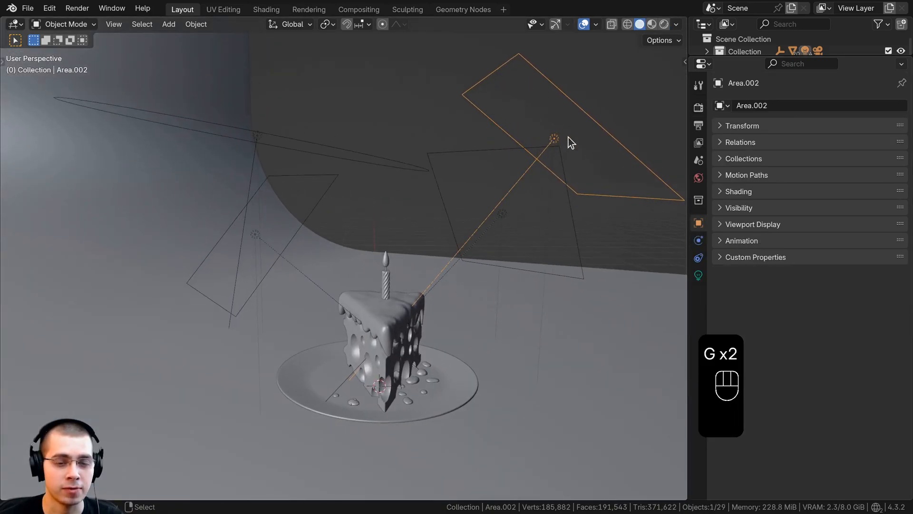
- Try moving the selected area light across the scene above the cheese, and cancel the move
key("g")
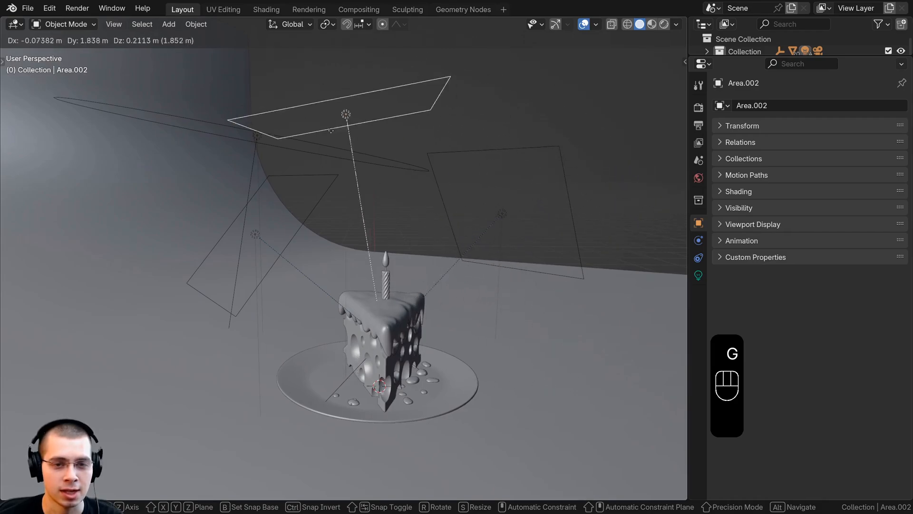
right_click(478, 138)
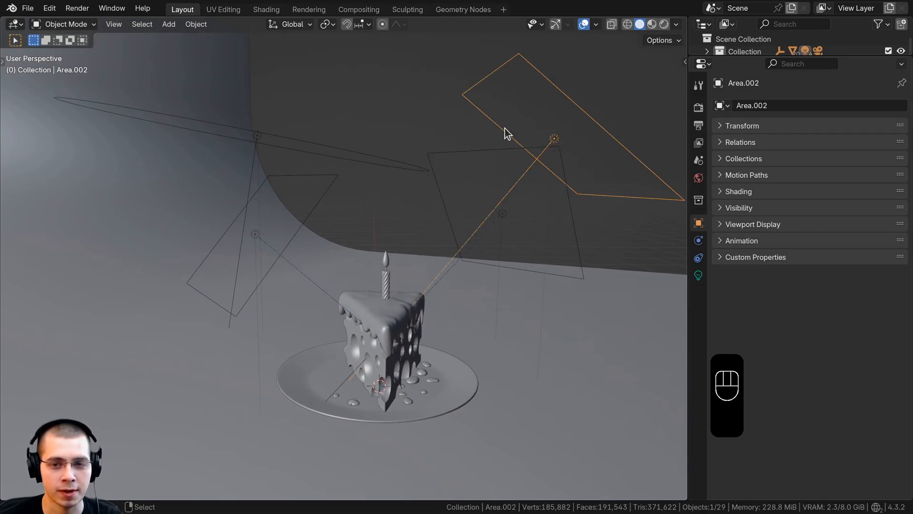
key("g")
right_click(508, 137)
- Check the area light's Track To constraint targeting Cube, and reposition the light around the cheese to test its aim
left_click(698, 240)
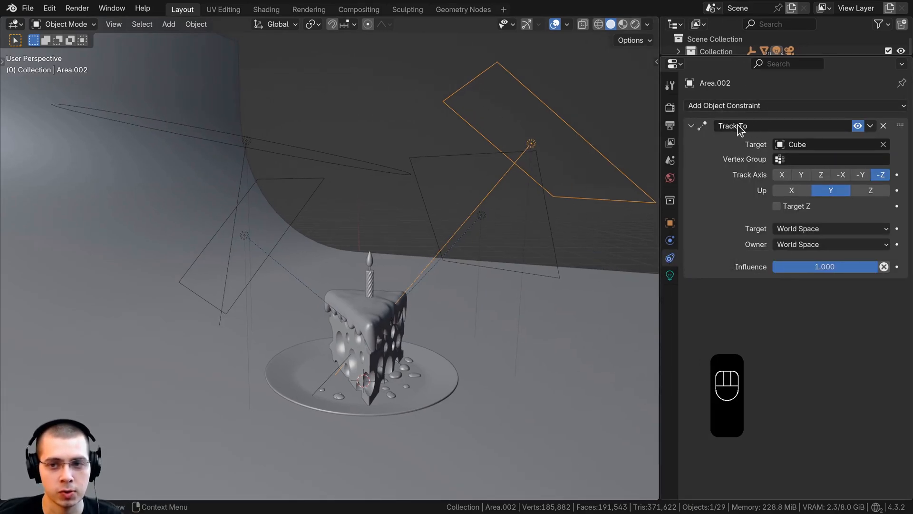
left_click(824, 144)
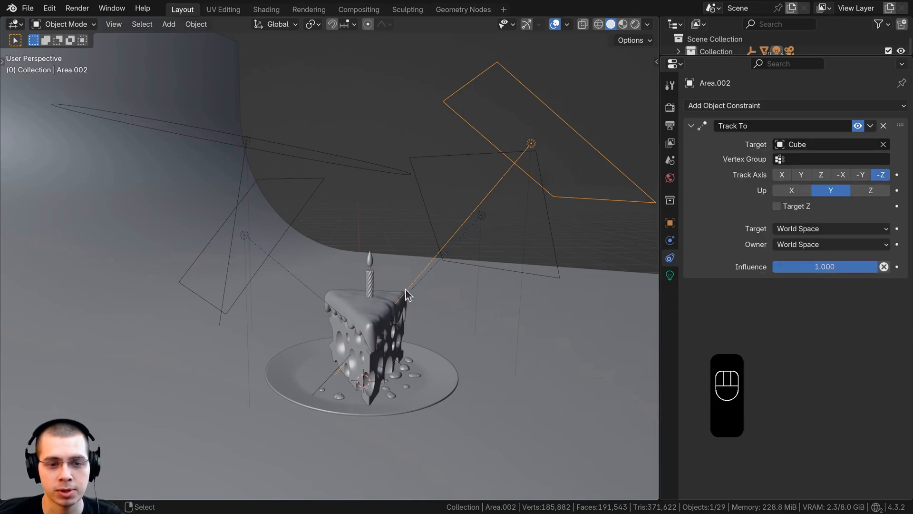
scroll(409, 257, "down", 4)
middle_click_drag(395, 241, 442, 234)
key("g")
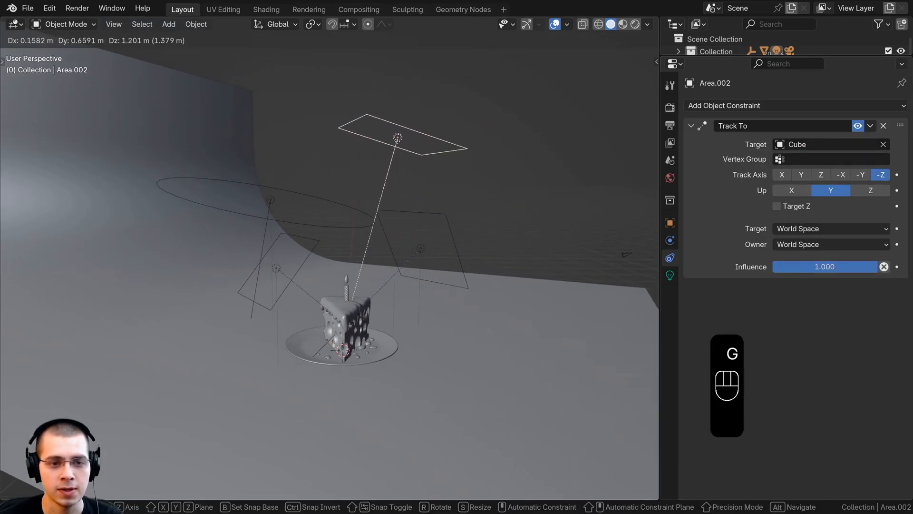
left_click(417, 173)
middle_click_drag(490, 314, 540, 328)
key("g")
left_click(386, 267)
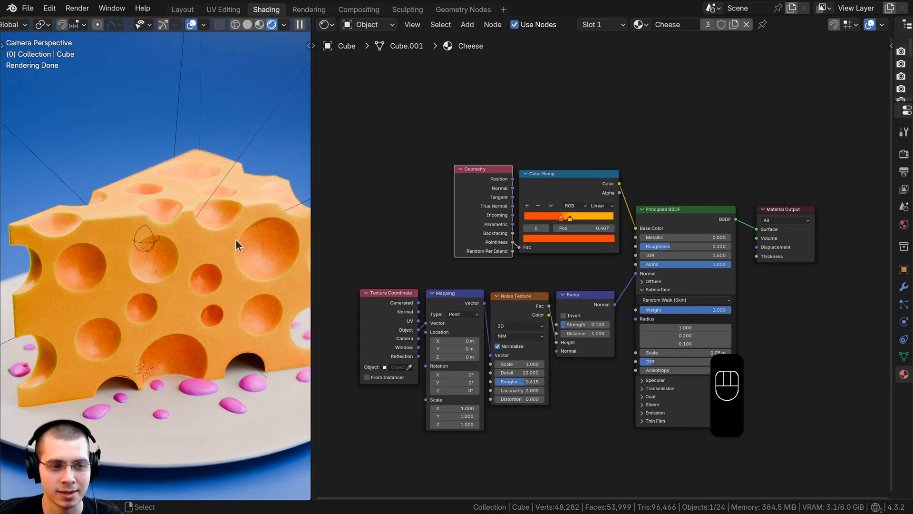
- Preview the Geometry node's Pointiness output directly on the cheese in the Cheese material
middle_click_drag(444, 391, 448, 392)
scroll(404, 328, "up", 3)
middle_click_drag(398, 324, 415, 335)
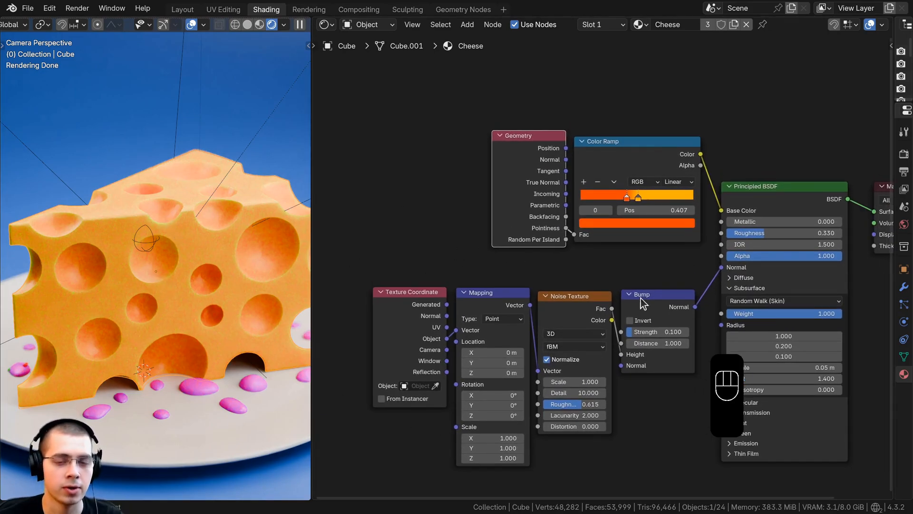
scroll(641, 297, "up", 2)
left_click_drag(484, 125, 481, 125)
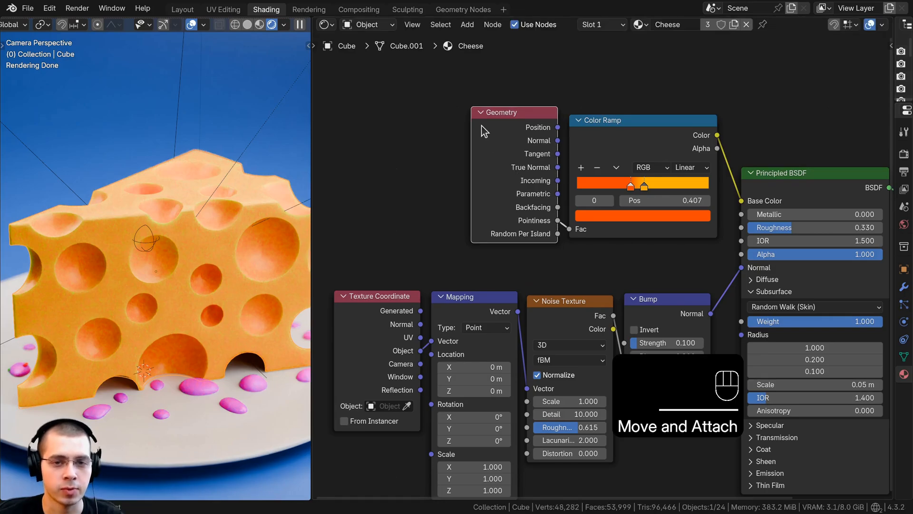
left_click(518, 175, "ctrl+shift")
left_click(518, 176, "ctrl+shift")
left_click(518, 176, "ctrl+shift")
left_click(518, 176, "ctrl+shift")
left_click(518, 176, "ctrl+shift")
left_click(518, 176, "ctrl+shift")
left_click(518, 176, "ctrl+shift")
left_click(518, 176, "ctrl+shift")
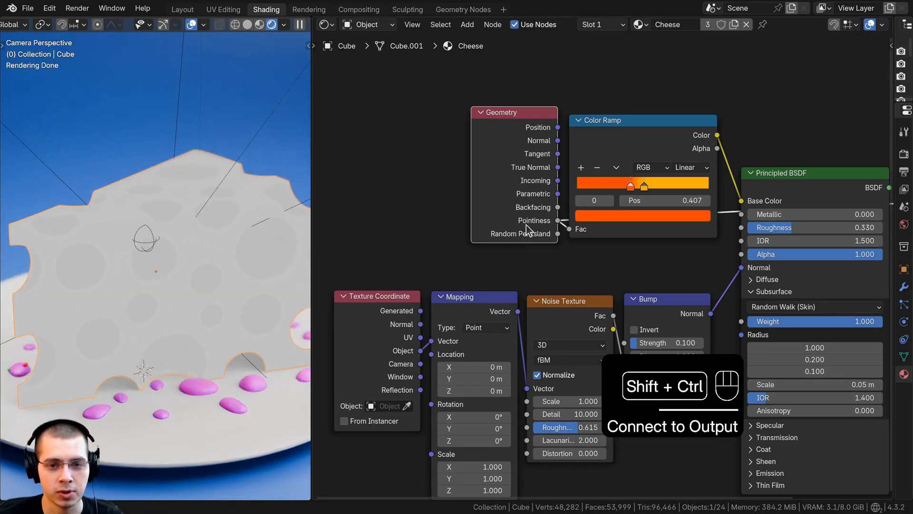
- Examine the Pointiness preview closely around the edges and holes of the cheese
scroll(191, 245, "down", 3)
scroll(167, 245, "up", 5)
middle_click_drag(167, 240, 165, 215, "shift")
scroll(169, 179, "up", 2)
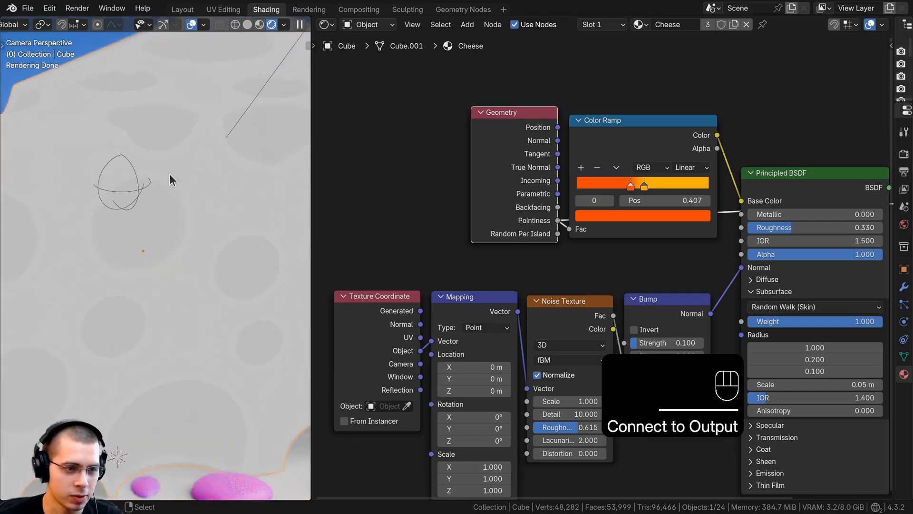
scroll(191, 195, "up", 1)
middle_click_drag(231, 234, 161, 239, "shift")
scroll(148, 236, "up", 3)
scroll(142, 229, "down", 4)
- Preview the Color Ramp's output on the cheese and examine the orange tones around the holes
middle_click_drag(630, 200, 576, 228)
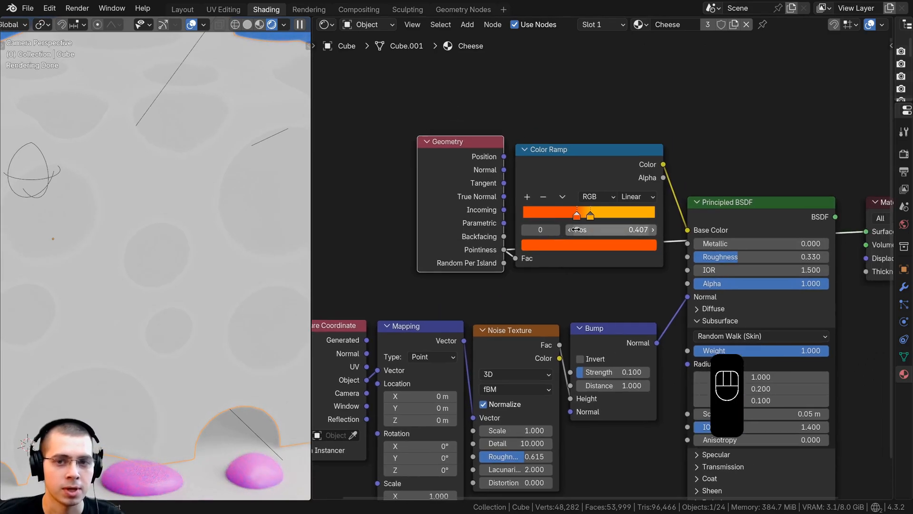
left_click(589, 159, "ctrl+shift")
left_click_drag(586, 161, 587, 161)
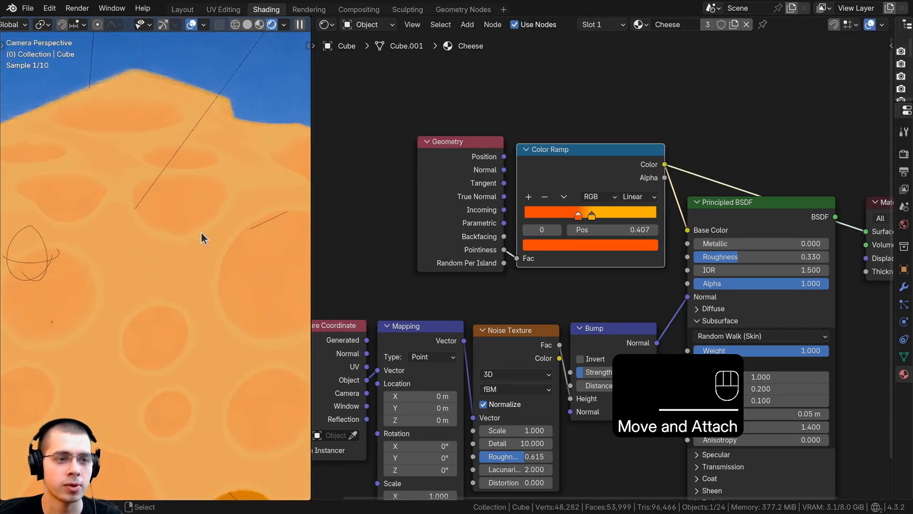
scroll(237, 269, "down", 2)
middle_click_drag(179, 285, 161, 230, "shift")
middle_click_drag(161, 263, 247, 271, "shift")
scroll(147, 219, "up", 5)
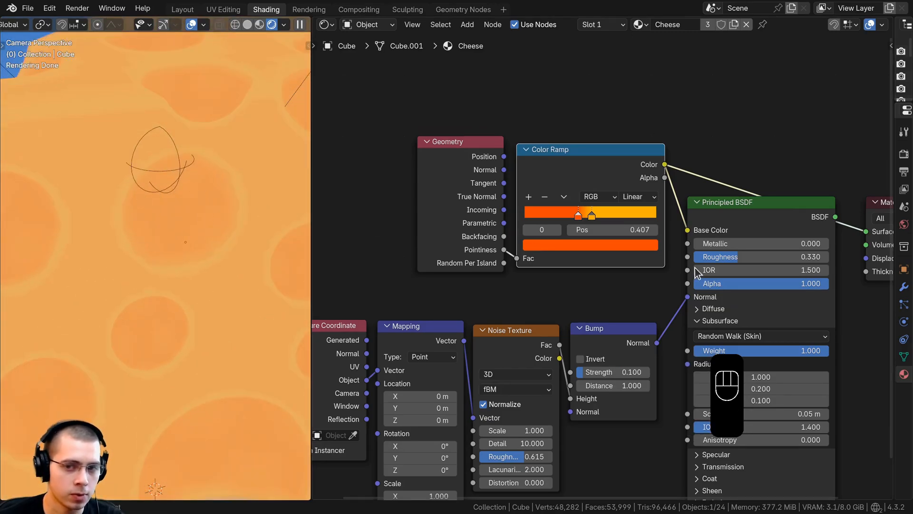
- Reconnect the Principled BSDF to the material output and view the whole cheese with its full shading
scroll(618, 205, "down", 2)
left_click(642, 324, "ctrl+shift")
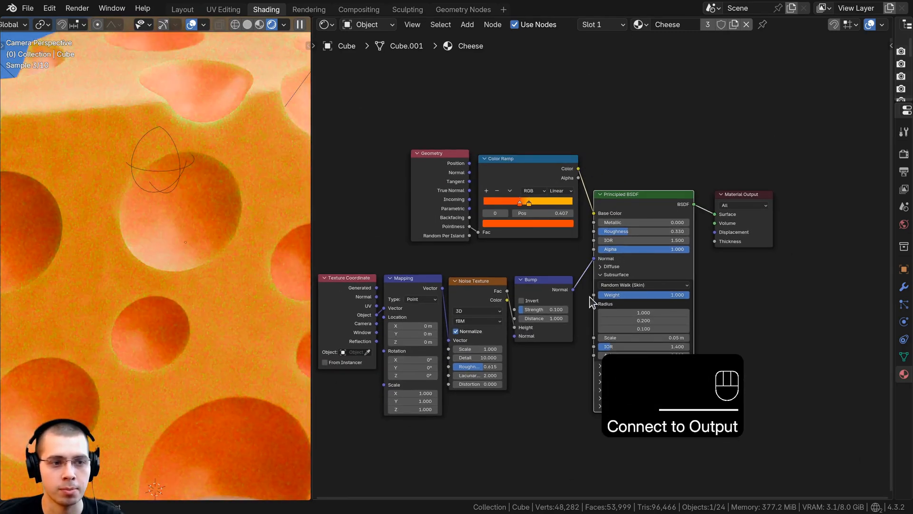
scroll(594, 290, "up", 2)
middle_click_drag(584, 260, 612, 163)
scroll(612, 164, "up", 1)
scroll(178, 190, "down", 5)
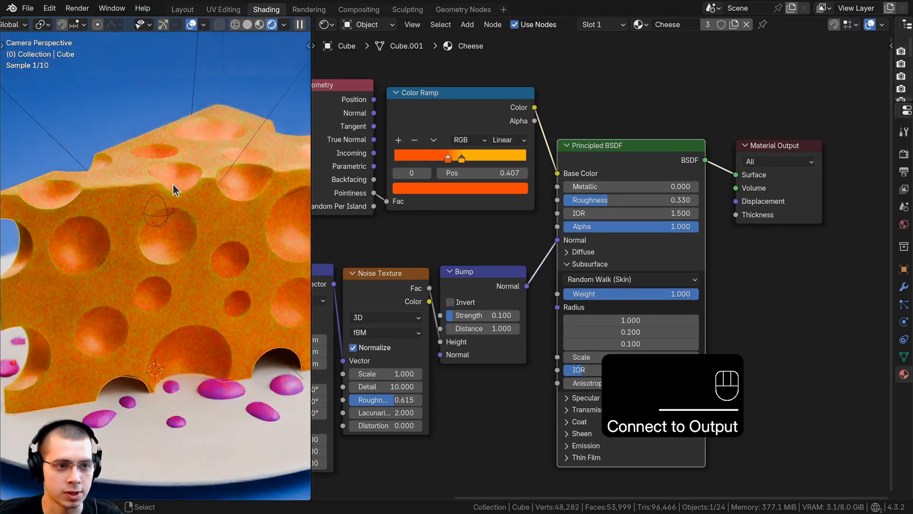
- Preview the Noise Texture's Fac output and the Bump node's Normal output on the cheese
middle_click_drag(489, 279, 633, 260)
scroll(632, 260, "down", 2)
middle_click_drag(576, 252, 538, 204)
left_click(524, 198, "ctrl+shift")
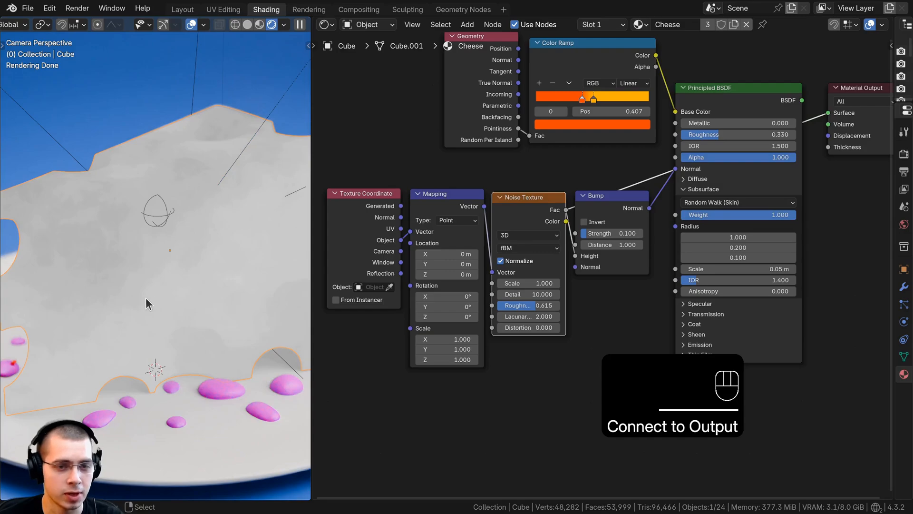
left_click(617, 209, "ctrl+shift")
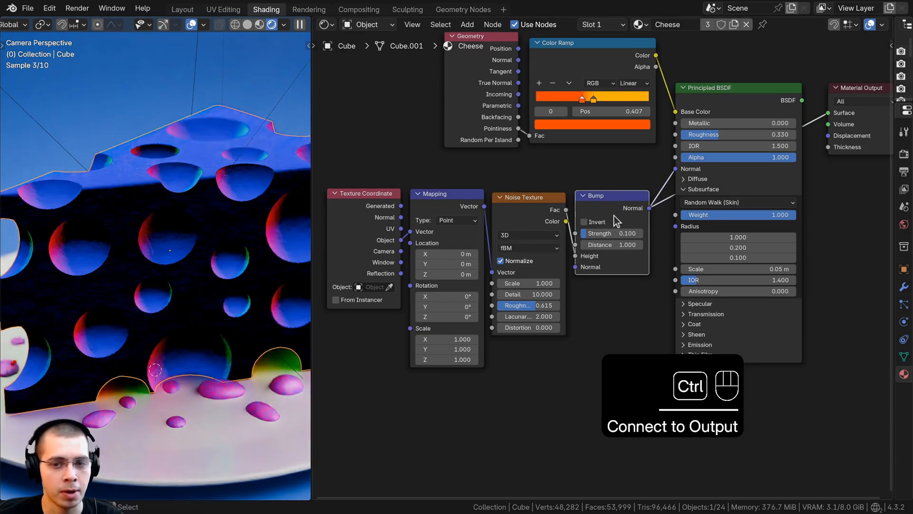
- Inspect the bump preview up close on the cheese's upper surface and reconnect the Principled BSDF to the material output
scroll(587, 227, "up", 1)
scroll(174, 181, "up", 4)
scroll(99, 187, "up", 2)
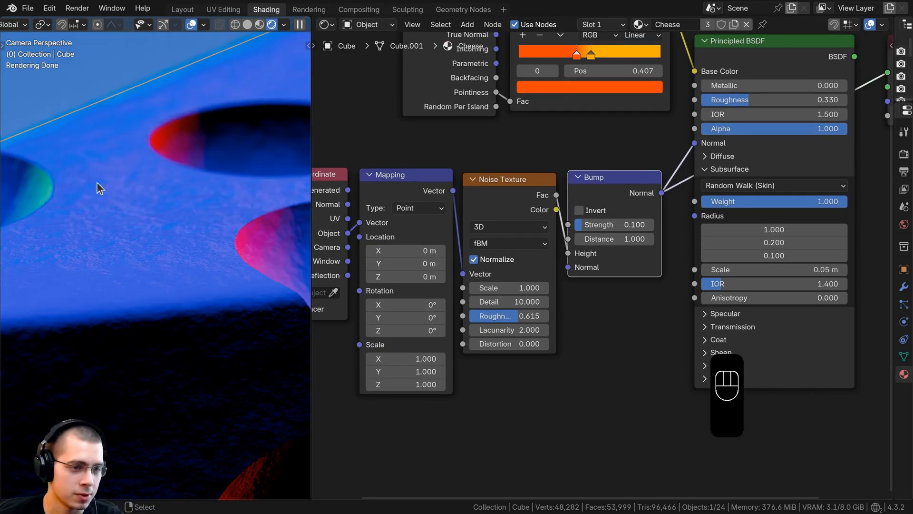
scroll(720, 144, "down", 1)
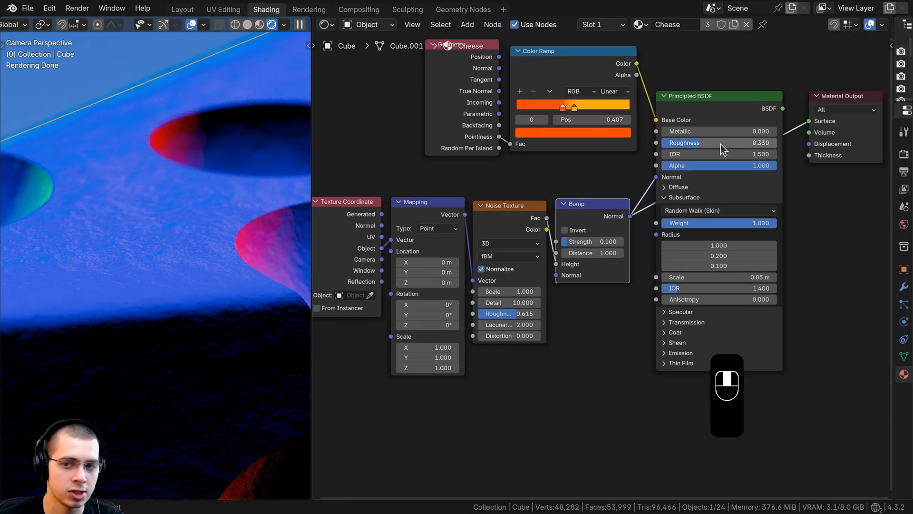
left_click(688, 113, "ctrl+shift")
scroll(195, 242, "down", 5)
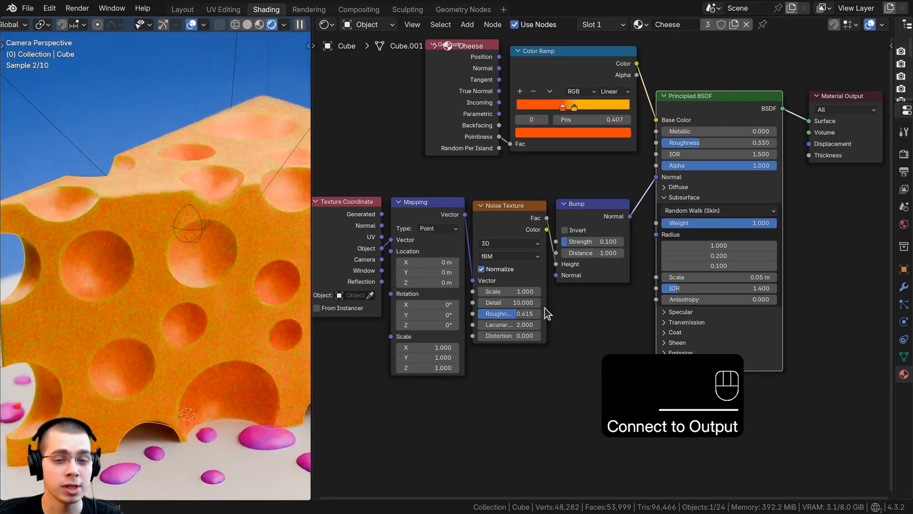
- Choose Random Walk (Skin) as the subsurface method in the cheese's Principled BSDF
scroll(523, 267, "up", 2)
scroll(468, 248, "up", 1)
middle_click_drag(469, 247, 489, 208)
middle_click_drag(523, 146, 552, 83)
left_click(533, 131)
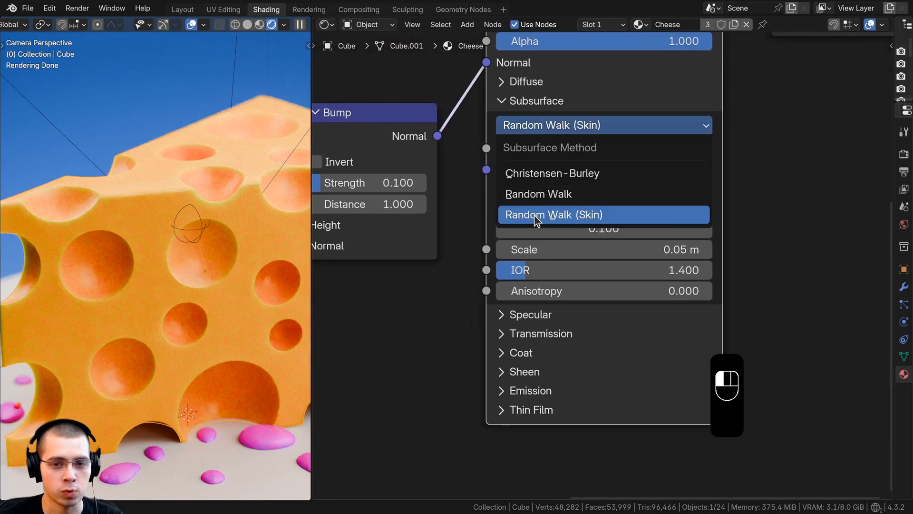
left_click(584, 218)
- Lower the cheese's subsurface weight to 0 to compare the shading along its cut edge, and restore it to 1
middle_click_drag(119, 276, 208, 265, "shift")
scroll(153, 269, "up", 4)
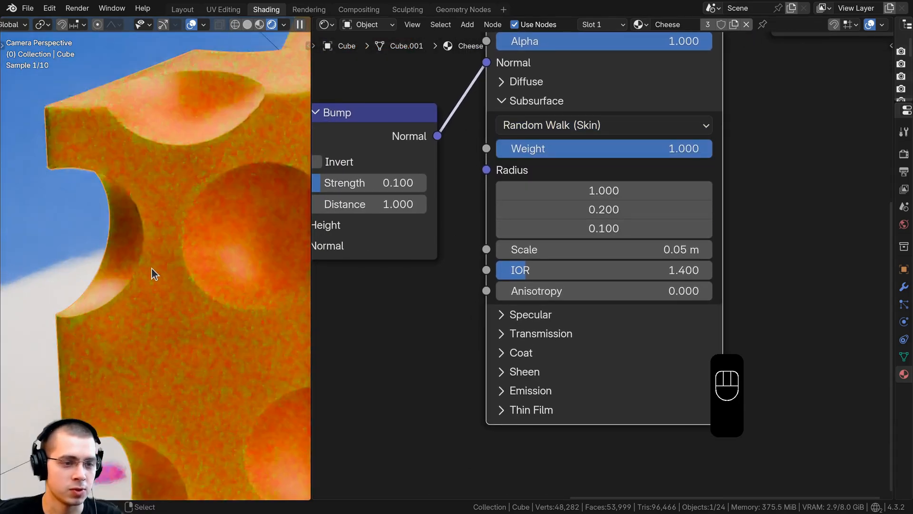
middle_click_drag(151, 267, 199, 208, "shift")
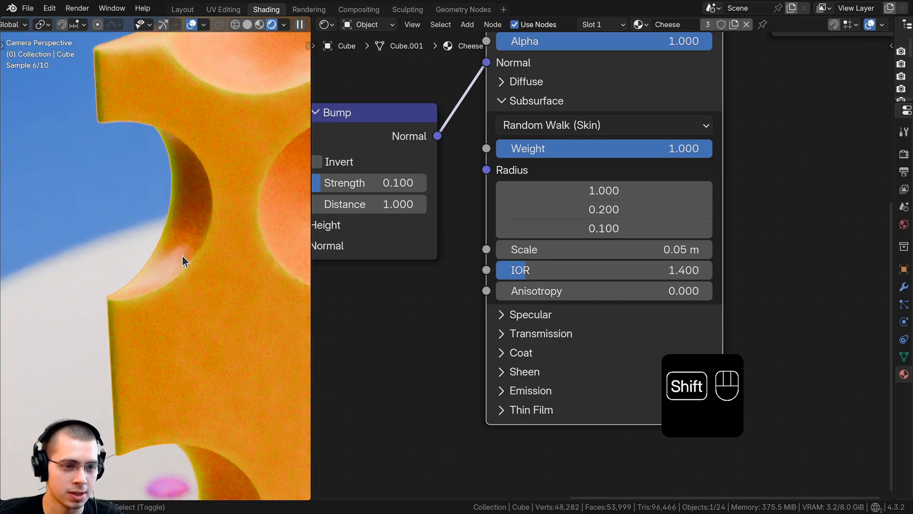
middle_click_drag(181, 255, 183, 237, "shift")
scroll(182, 238, "up", 1)
left_click_drag(567, 151, 497, 151)
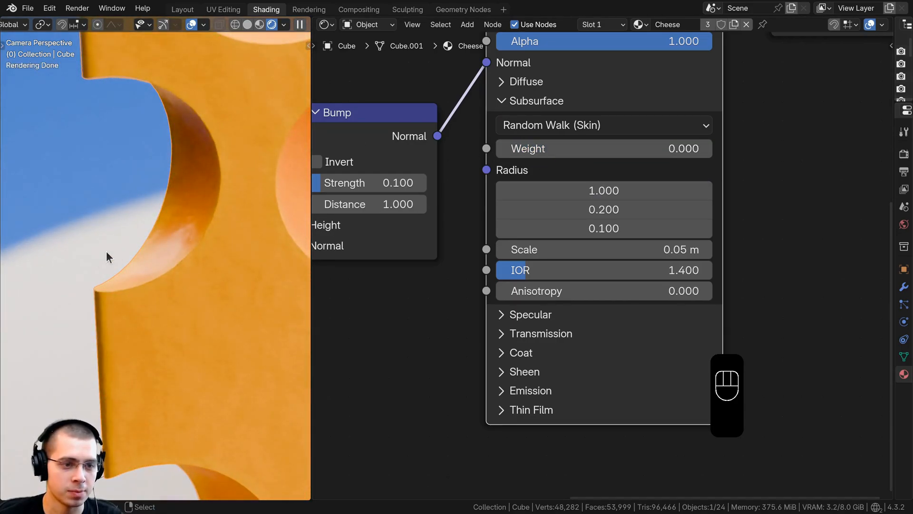
scroll(108, 251, "down", 4)
scroll(178, 185, "up", 2)
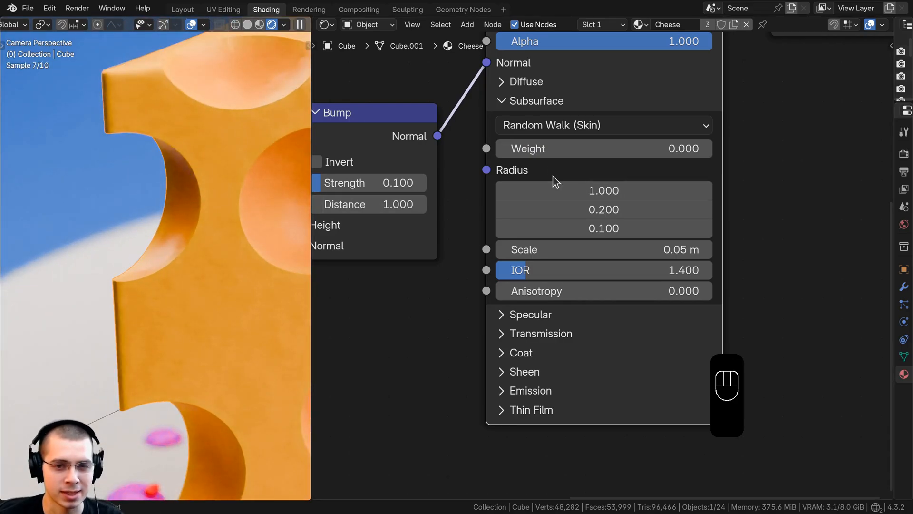
left_click_drag(527, 148, 712, 149)
middle_click_drag(171, 238, 185, 213, "shift")
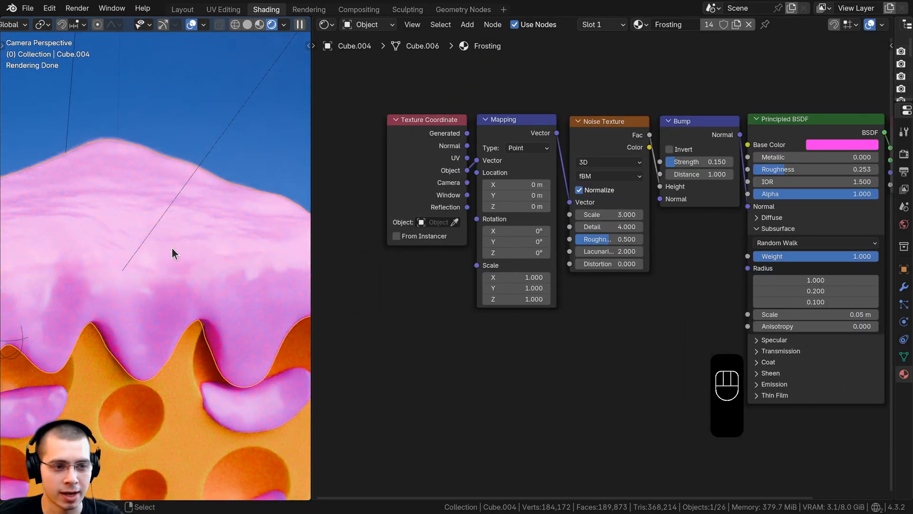
- Preview the Noise Texture's Fac output and the Bump node's Normal output on the frosting
left_click(594, 144, "ctrl+shift")
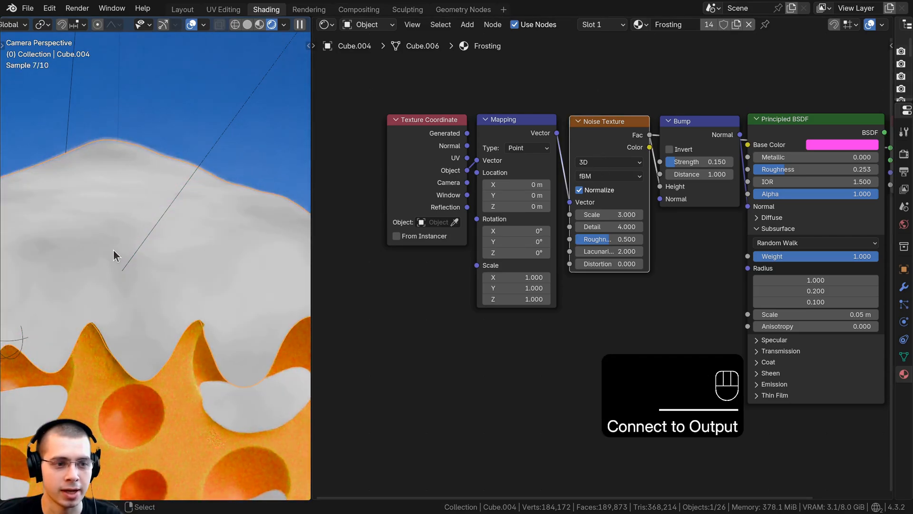
middle_click_drag(639, 232, 497, 237)
left_click(555, 138, "ctrl+shift")
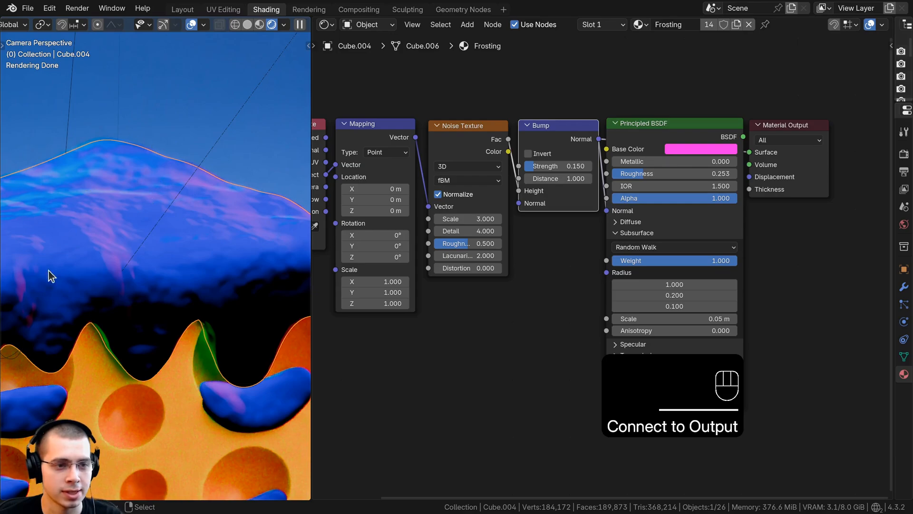
- Reconnect the Principled BSDF to the frosting's material output and check its pink base color on the whole cake slice
left_click(663, 136, "ctrl+shift")
middle_click_drag(663, 136, 658, 124)
scroll(658, 125, "up", 1)
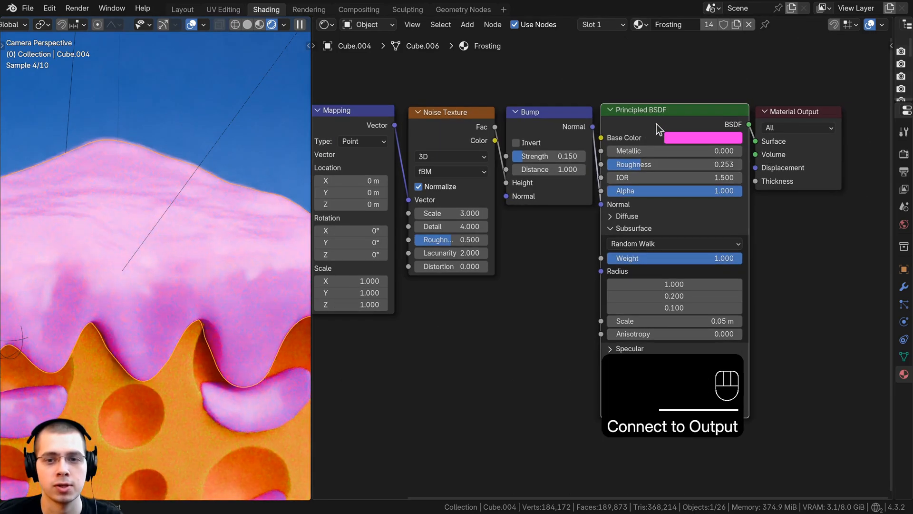
left_click_drag(656, 124, 658, 124)
middle_click_drag(646, 125, 572, 176)
scroll(620, 175, "up", 1)
scroll(147, 219, "down", 5)
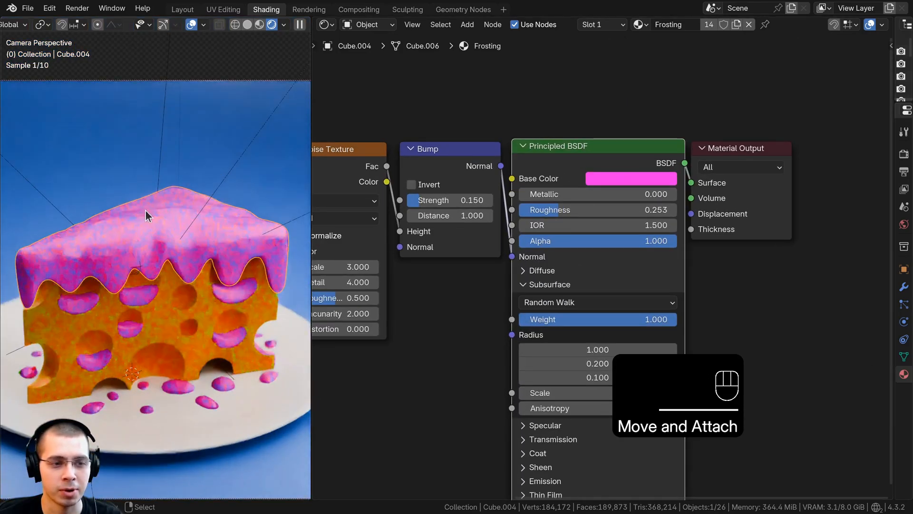
left_click(604, 179)
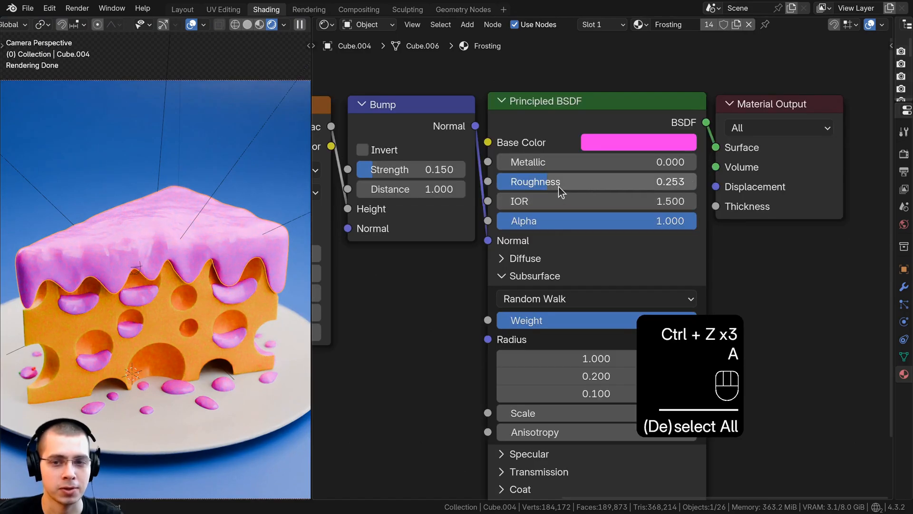
- Examine the frosting's subsurface weight and the available subsurface methods with the drips in close view
middle_click_drag(509, 254, 504, 143)
scroll(504, 143, "up", 1)
scroll(153, 298, "up", 4)
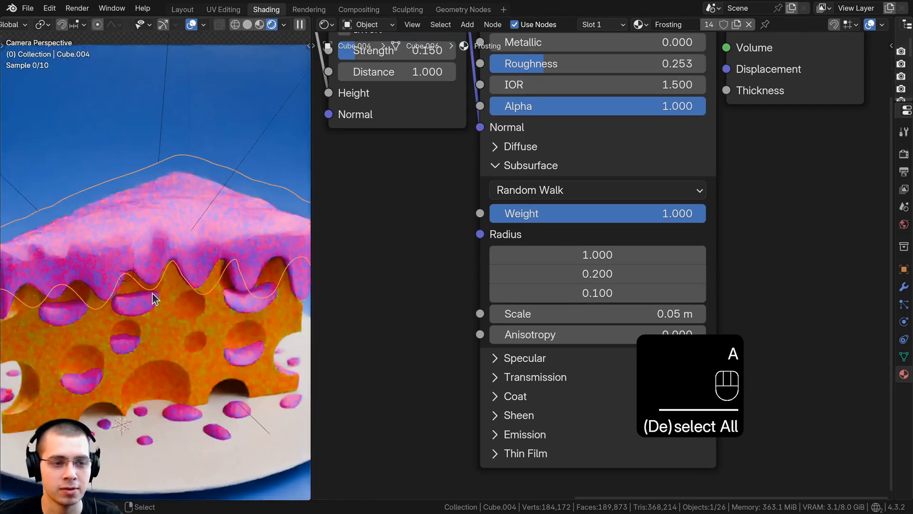
mouse_move(629, 215)
left_mouse_down()
mouse_move(425, 215)
mouse_move(628, 216)
left_mouse_up()
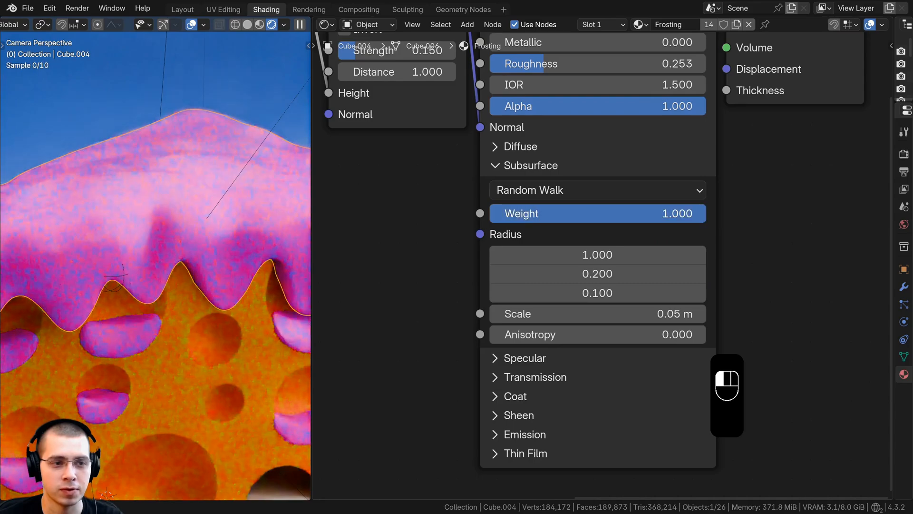
left_click(532, 193)
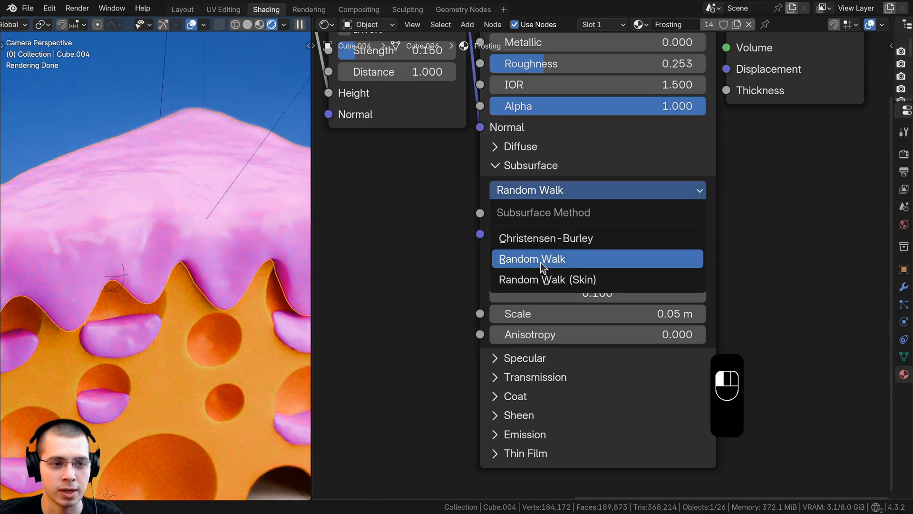
- Lower the frosting's subsurface weight to 0 for comparison and return it to 1
left_click_drag(539, 221, 428, 221)
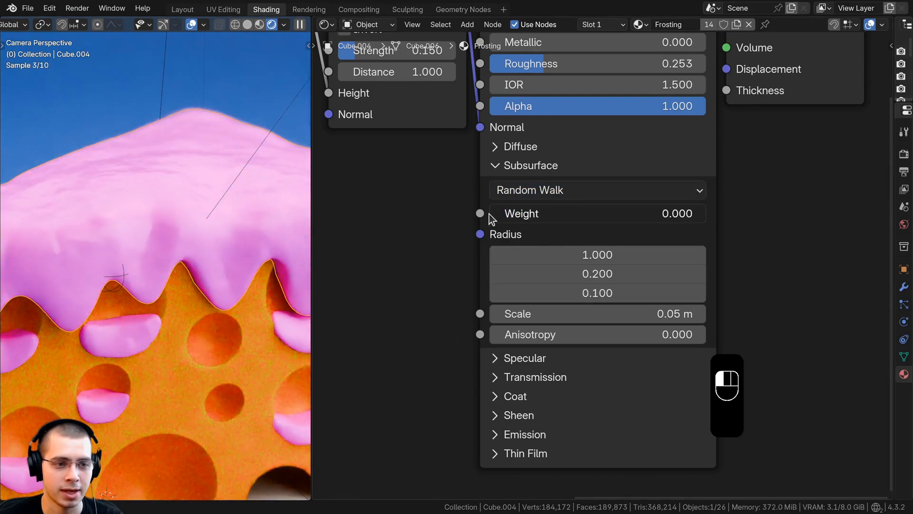
scroll(220, 255, "down", 2)
left_click_drag(519, 217, 632, 218)
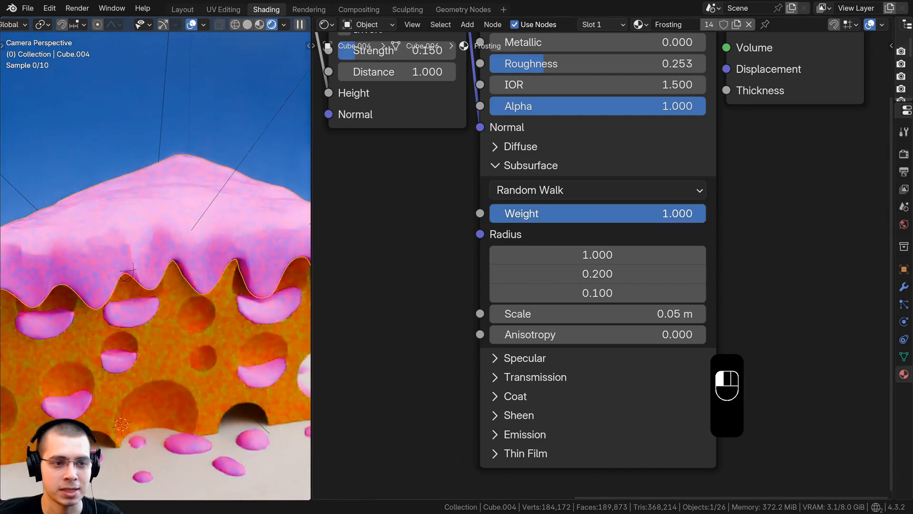
scroll(193, 207, "up", 2)
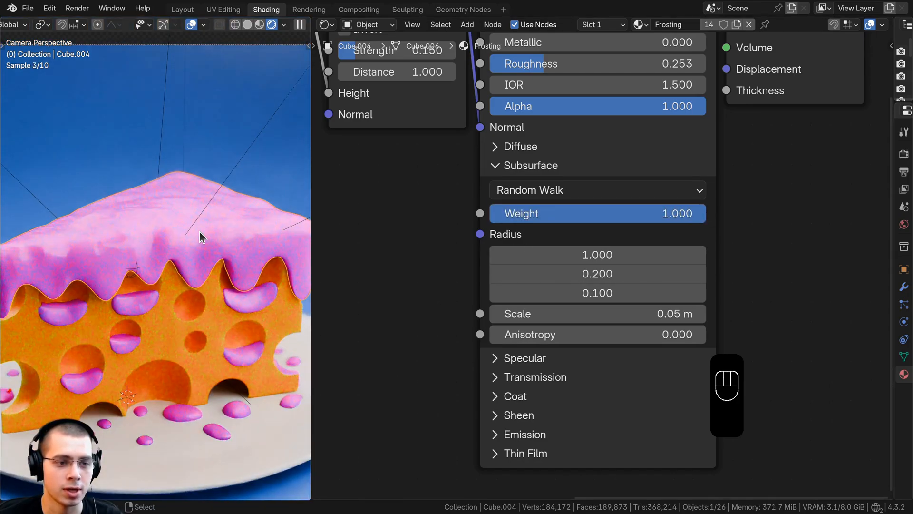
- Unhide all objects in the scene and select the candle to display its material
scroll(613, 238, "down", 3)
key("alt+h")
key("a")
left_click(145, 154)
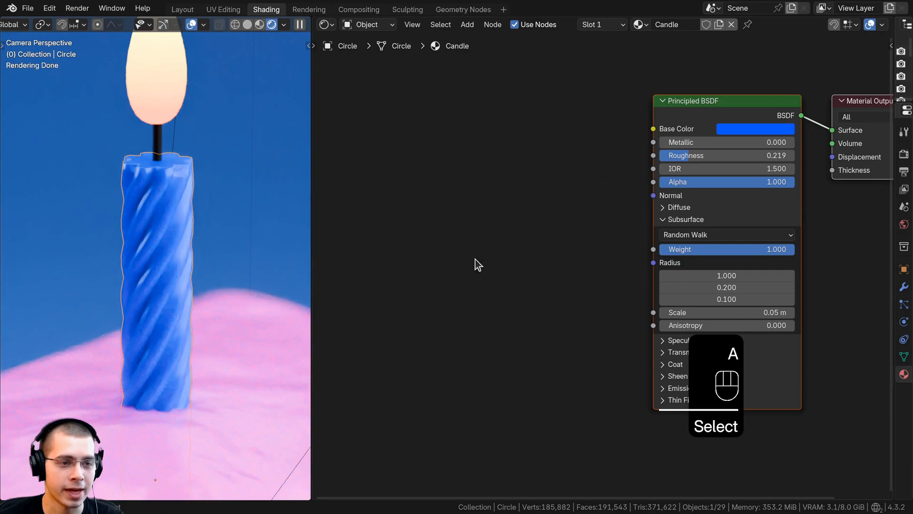
- Examine the candle's Principled BSDF settings, including its blue base color, roughness and subsurface weight
middle_click_drag(672, 168, 510, 183)
scroll(510, 183, "up", 3)
scroll(537, 247, "down", 1)
middle_click_drag(532, 280, 564, 192)
scroll(564, 193, "up", 2)
mouse_move(611, 226)
left_mouse_down()
mouse_move(423, 225)
mouse_move(618, 225)
left_mouse_up()
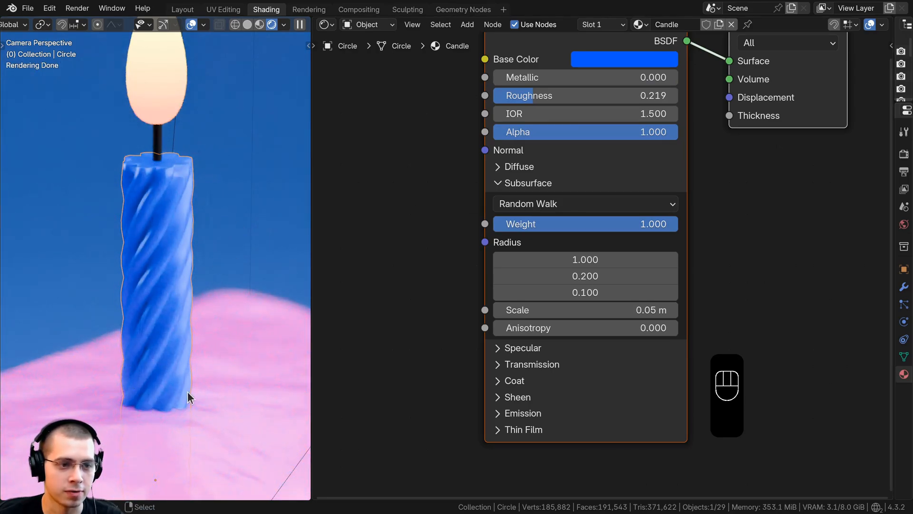
- Select the candle's flame and preview the Gradient Texture's Color output on it
scroll(213, 240, "up", 3, "shift")
left_click(175, 141)
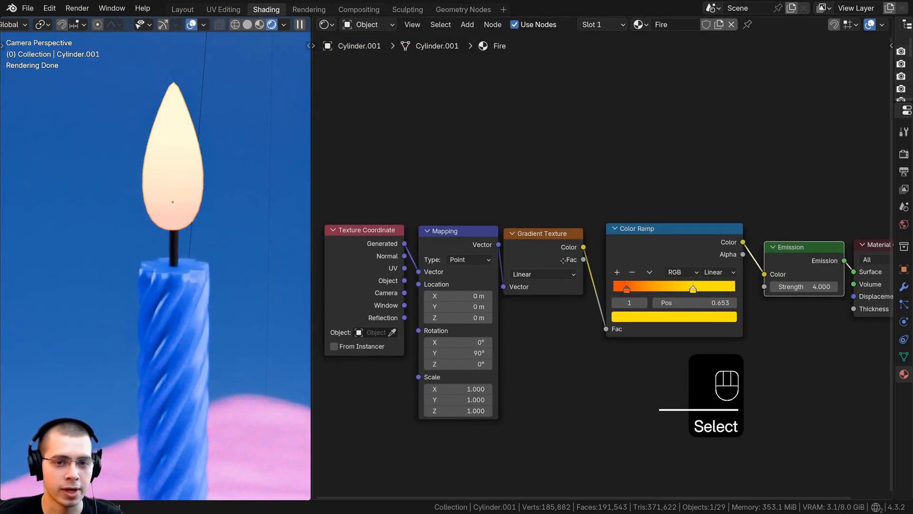
left_click(599, 210, "ctrl+shift")
scroll(509, 226, "up", 1)
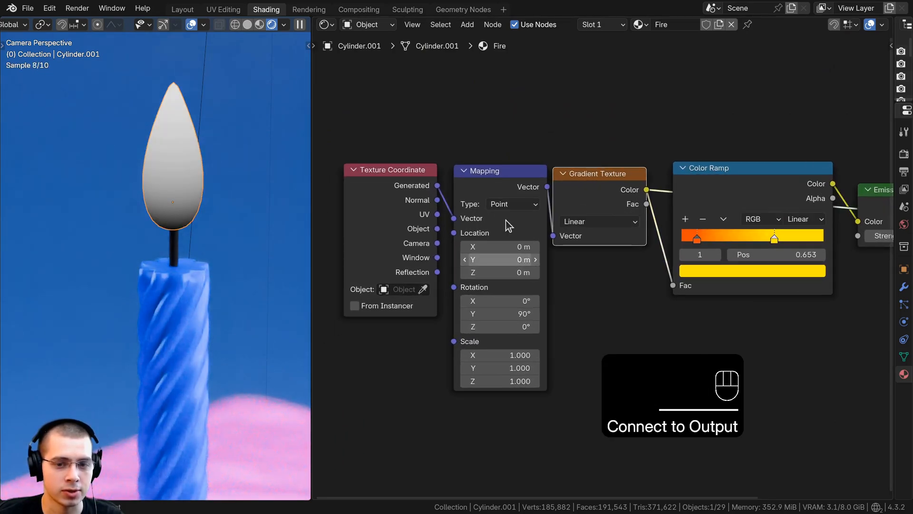
- Try a different Y rotation in the flame's Mapping node, cancel it, and inspect the gradient along the flame
left_click_drag(486, 175, 481, 170)
middle_click_drag(477, 296, 480, 274)
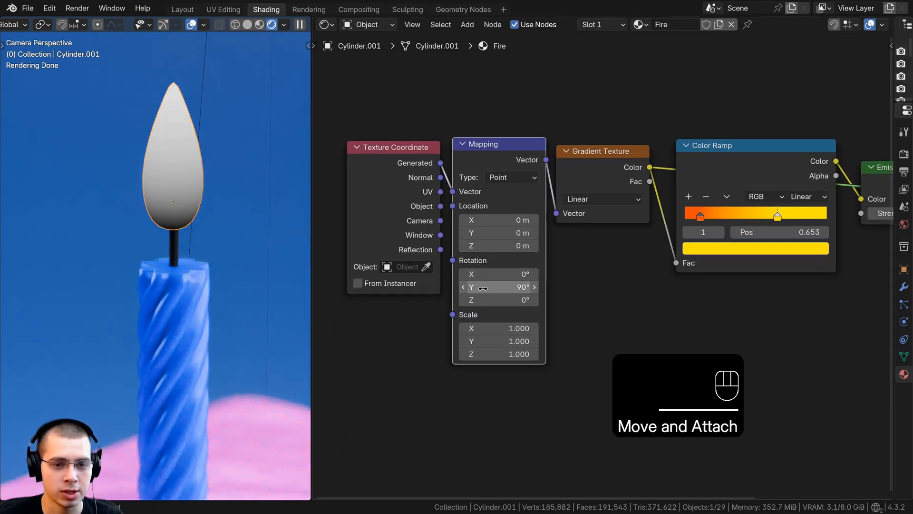
left_click_drag(483, 288, 508, 288)
right_click(483, 288)
scroll(154, 196, "up", 3)
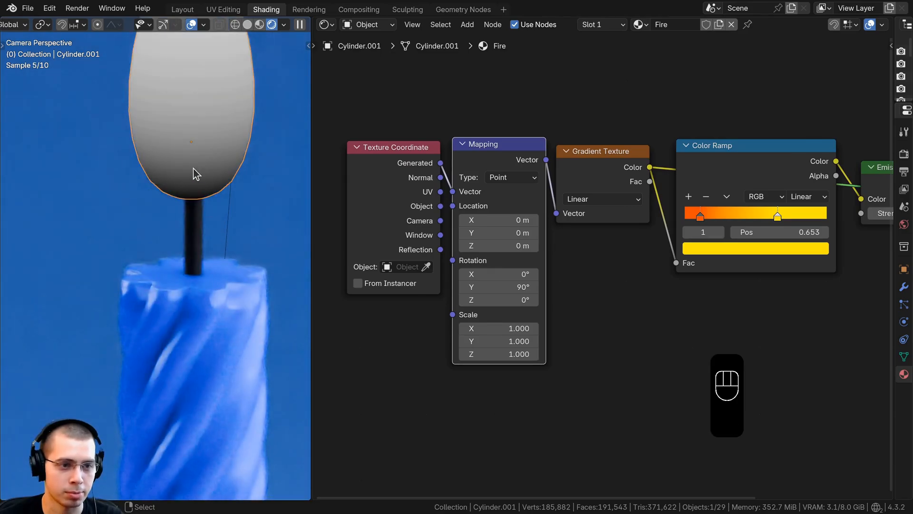
middle_click_drag(188, 86, 175, 231, "shift")
scroll(687, 190, "down", 3)
- Preview the Color Ramp's orange-to-yellow colors on the flame and reconnect the Emission node to the material output
middle_click_drag(689, 191, 486, 203)
left_click(521, 181, "ctrl+shift")
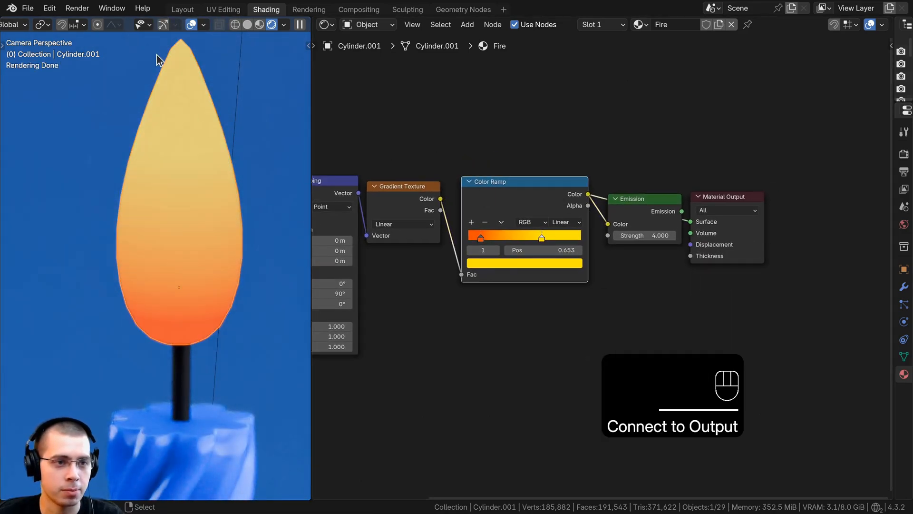
scroll(164, 252, "down", 2)
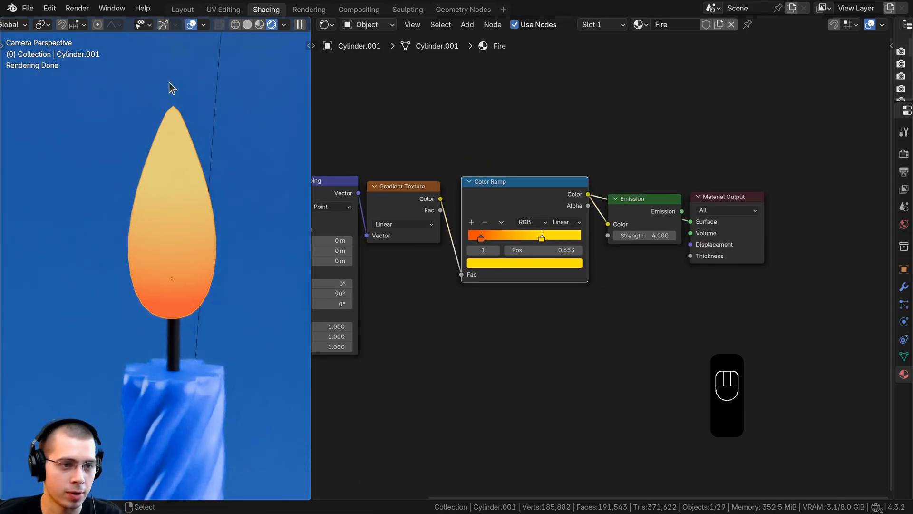
middle_click_drag(565, 148, 529, 129)
left_click(620, 190, "ctrl+shift")
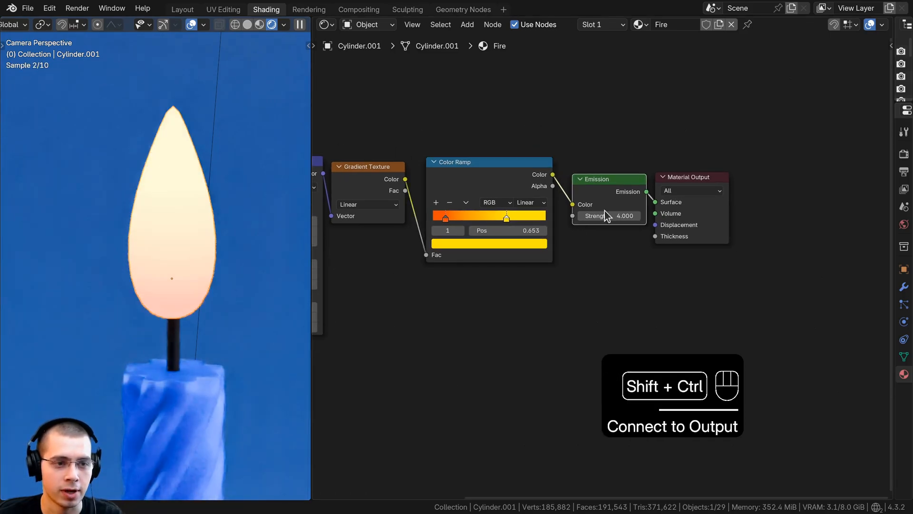
- Deselect everything and view the glowing flame and candle together with the whole cake slice
scroll(143, 176, "down", 3)
key("a")
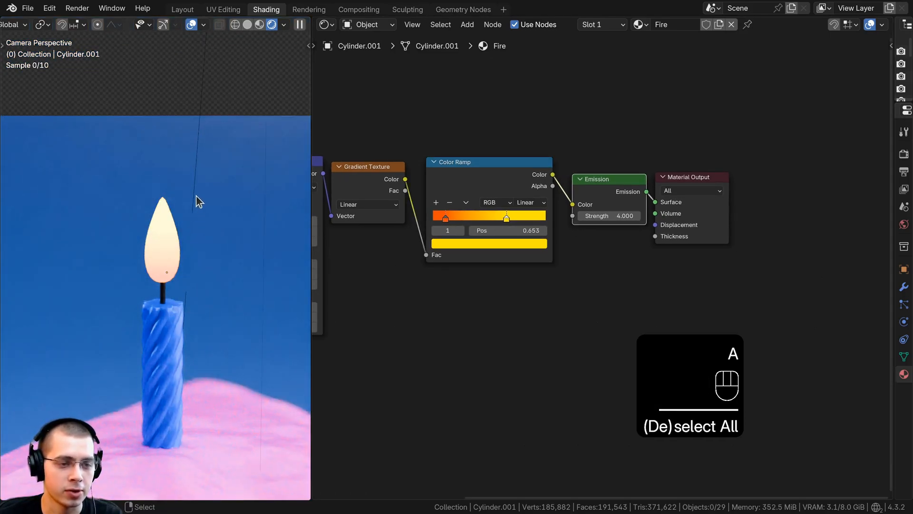
scroll(122, 356, "up", 2)
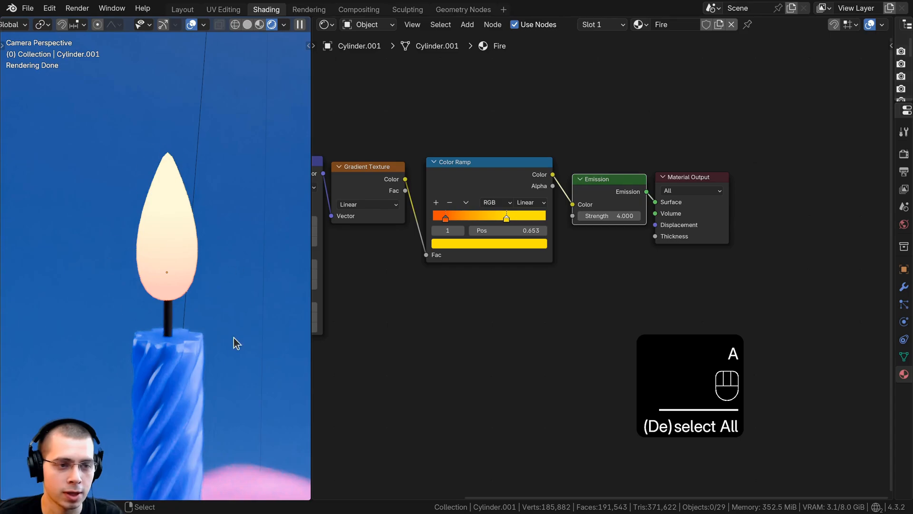
scroll(182, 284, "down", 4)
middle_click_drag(174, 331, 187, 241, "shift")
scroll(189, 255, "down", 1)
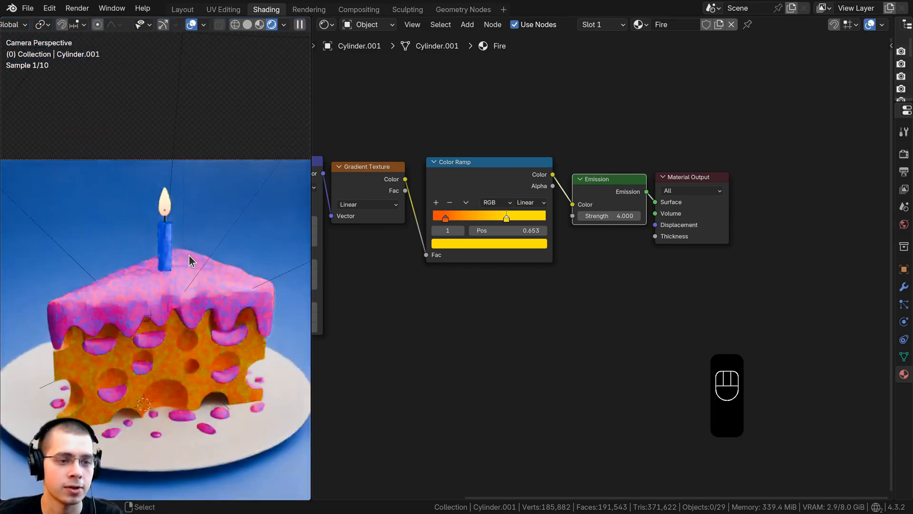
- Select the plate and examine its Principled BSDF base color and roughness settings
left_click(228, 418)
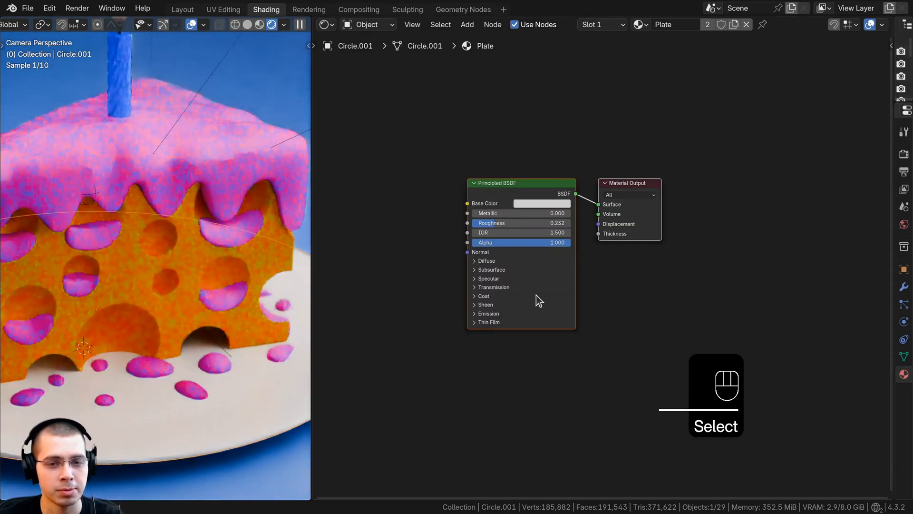
scroll(535, 294, "up", 6)
middle_click_drag(487, 220, 587, 218)
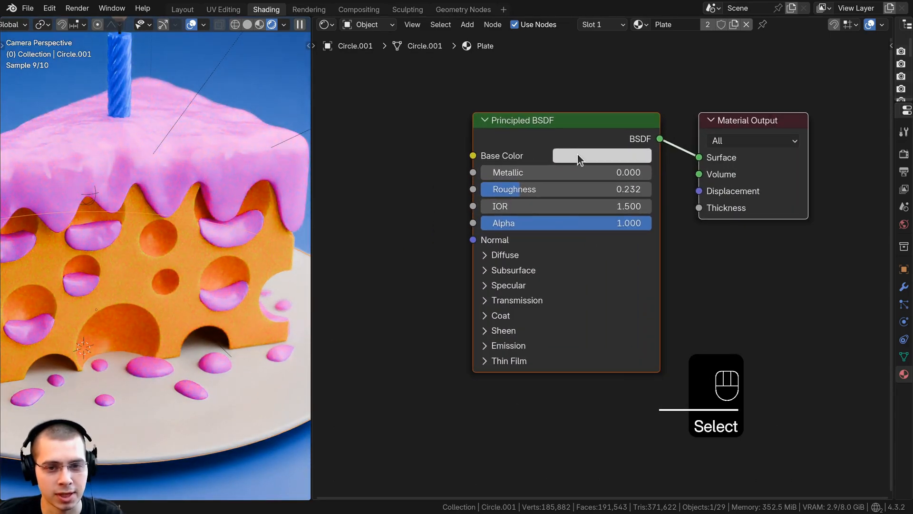
scroll(205, 335, "down", 1)
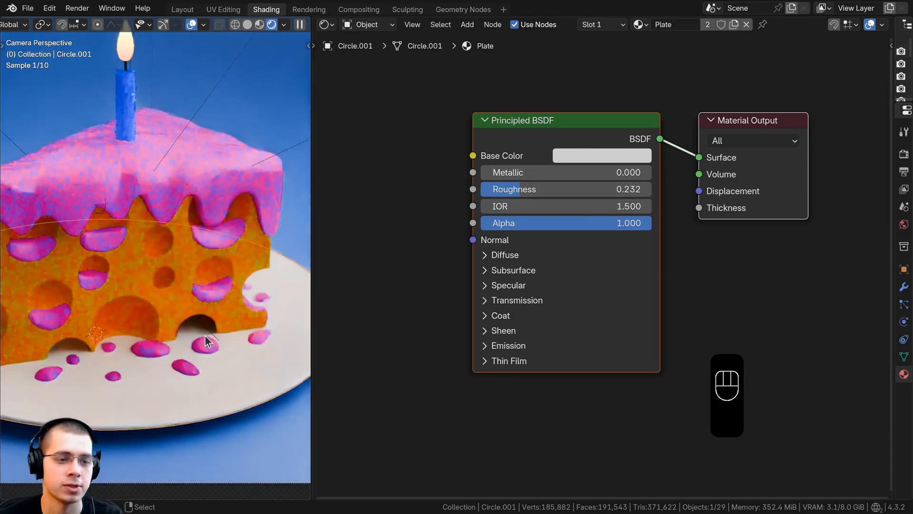
- Examine the topology of the six sprinkle meshes in Edit Mode with solid shading, with everything deselected, and return to Object Mode
scroll(204, 335, "down", 2)
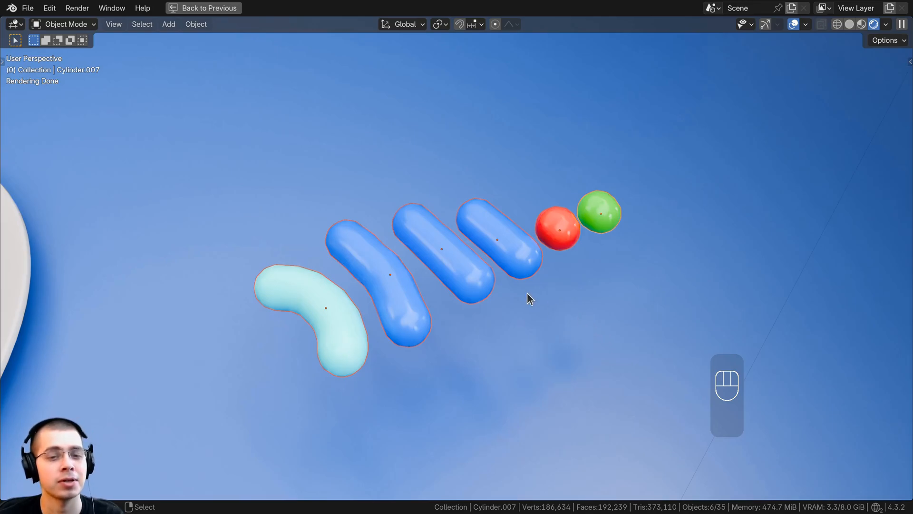
key("Tab")
key("z")
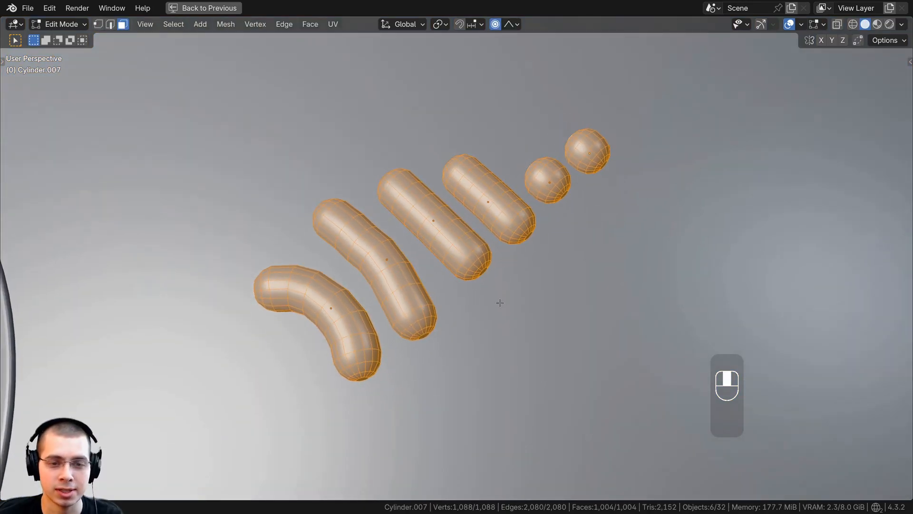
scroll(359, 267, "up", 2)
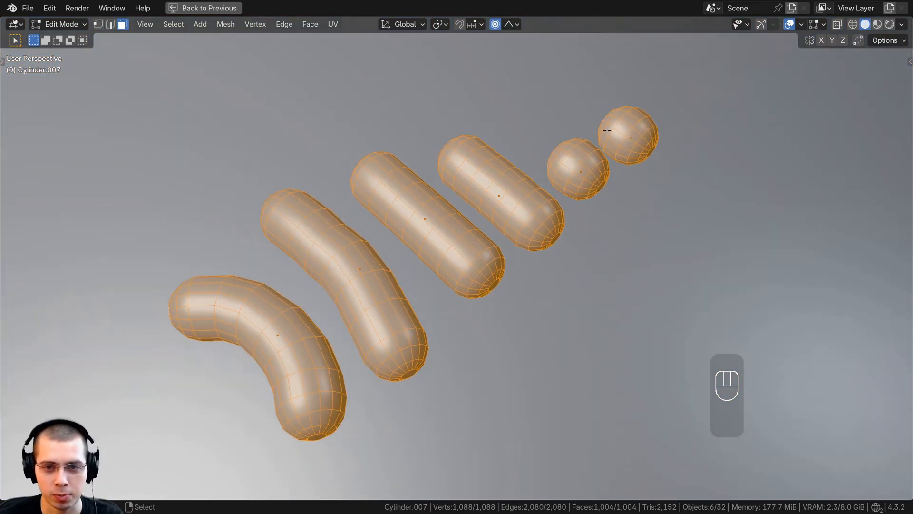
middle_click_drag(606, 130, 547, 236)
key("a")
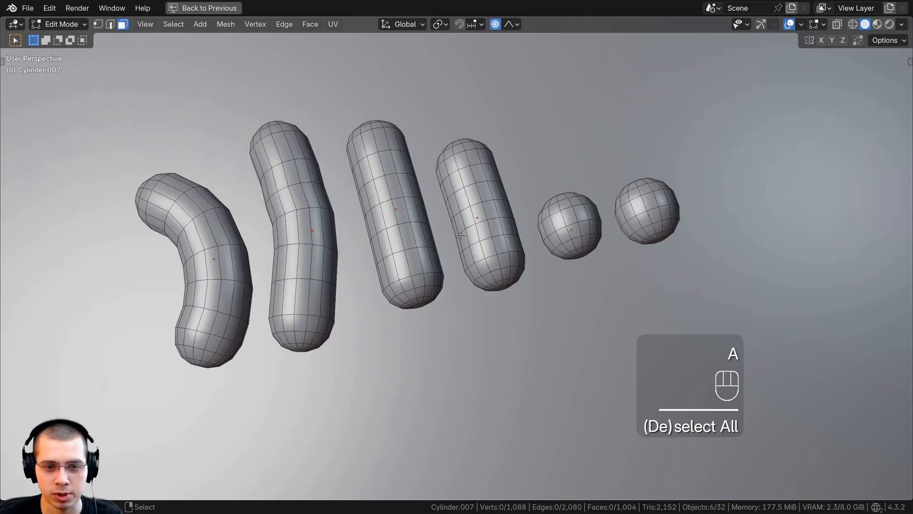
middle_click_drag(460, 235, 585, 187, "shift")
middle_click_drag(405, 202, 441, 204, "shift")
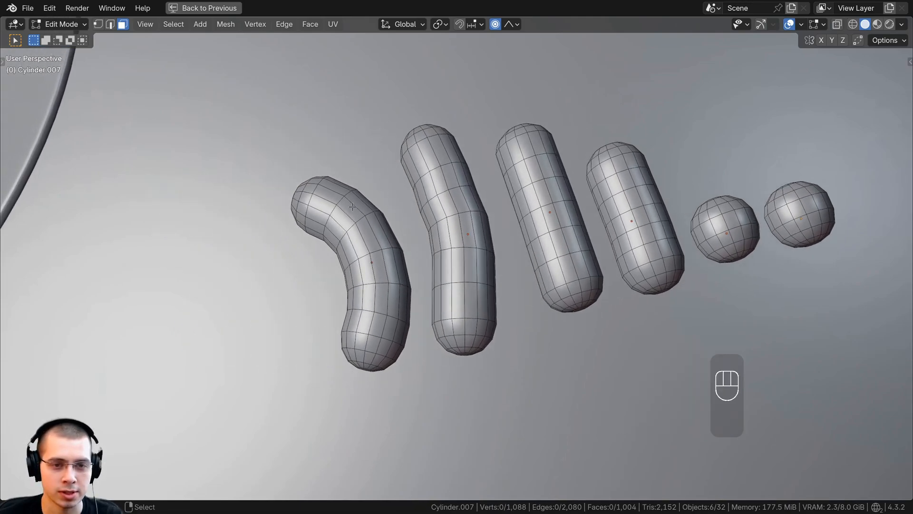
key("a")
key("Tab")
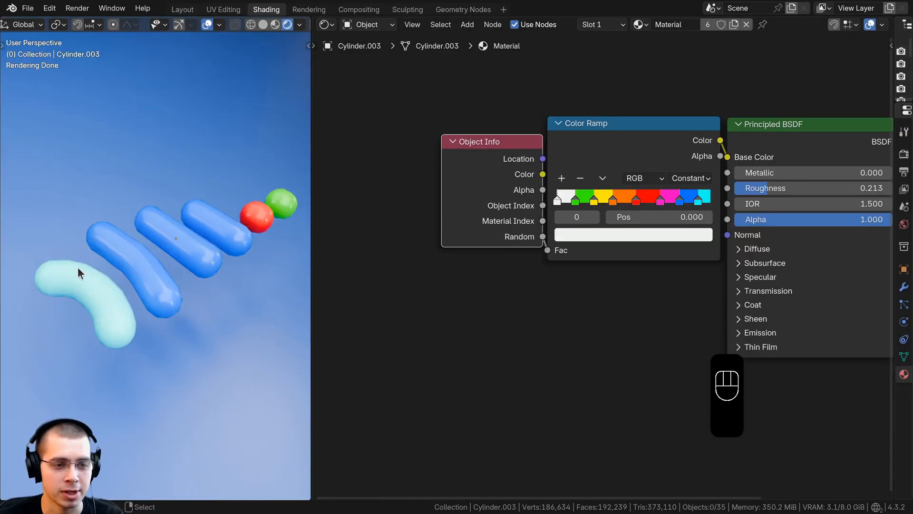
- Space out the Object Info and Color Ramp nodes in the sprinkle material and examine their links to the Principled BSDF
scroll(445, 213, "down", 3)
left_click_drag(507, 204, 435, 199)
scroll(429, 292, "up", 1)
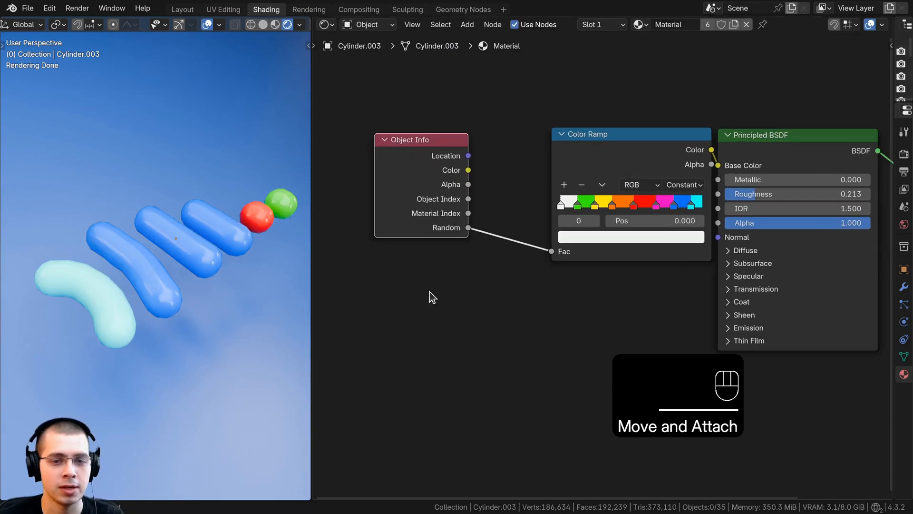
scroll(443, 230, "up", 1)
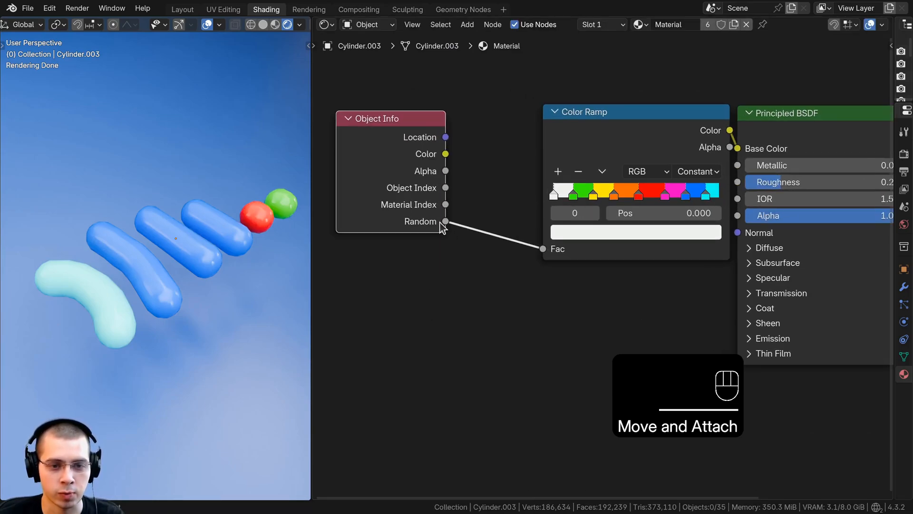
left_click_drag(610, 147, 545, 149)
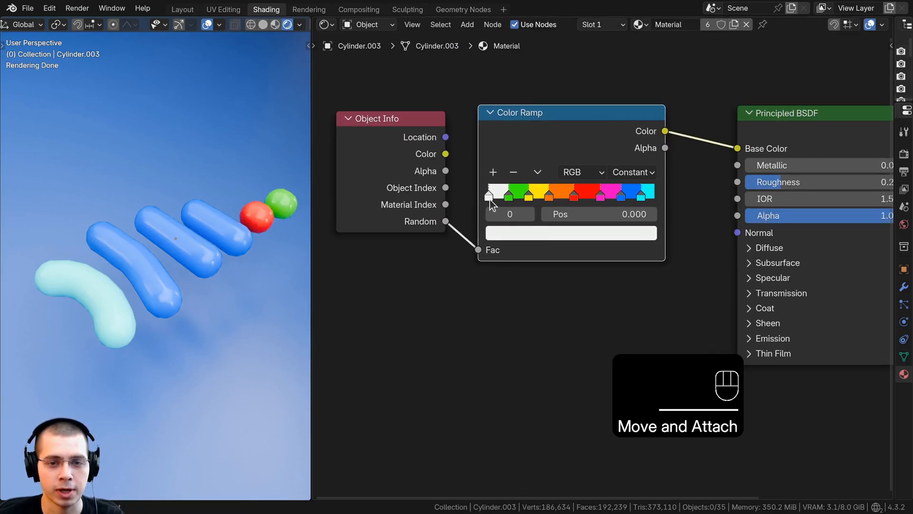
scroll(566, 197, "up", 1)
scroll(546, 177, "down", 1)
middle_click_drag(569, 150, 461, 185)
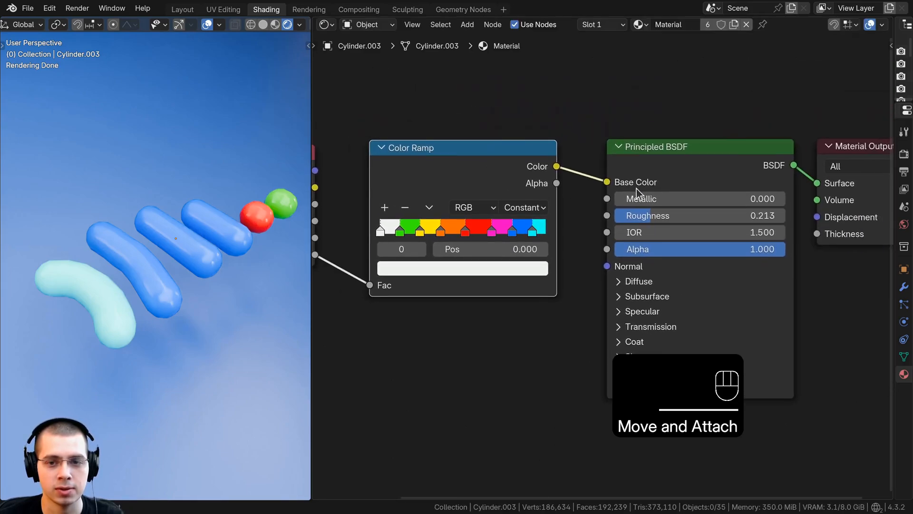
middle_click_drag(641, 183, 515, 202)
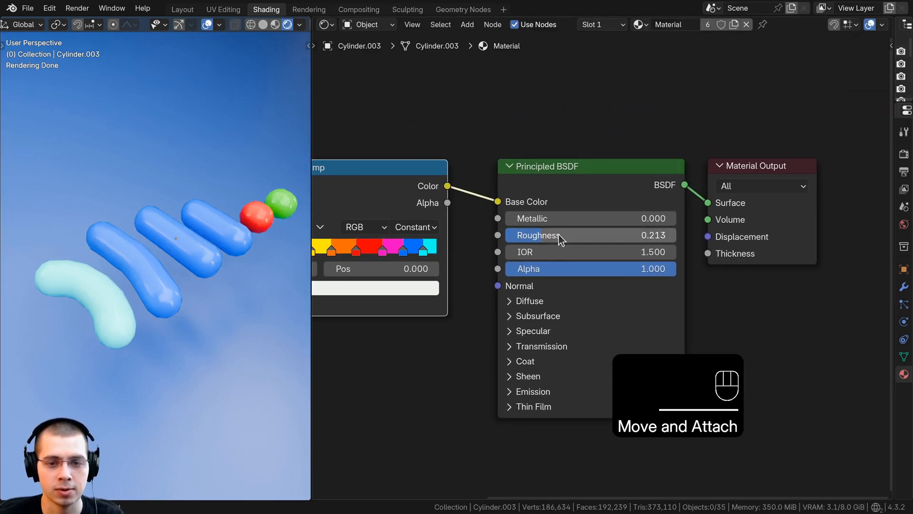
- Duplicate the slightly bent blue sprinkle six times above the row to demonstrate the random colors, and undo the duplicates
middle_click_drag(218, 264, 163, 300)
right_click(161, 262)
scroll(160, 262, "down", 3)
key("shift+d")
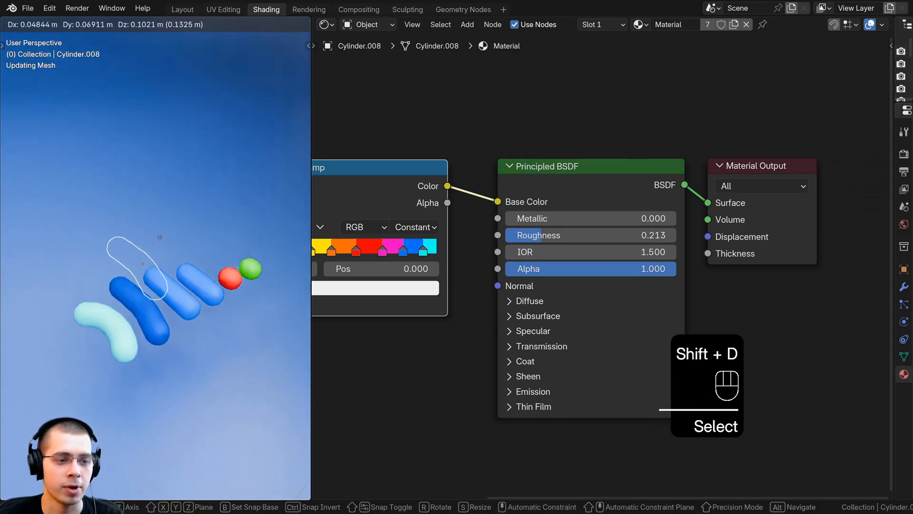
left_click(141, 194)
key("shift+d")
left_click(176, 183)
key("shift+d")
left_click(211, 173)
key("shift+d")
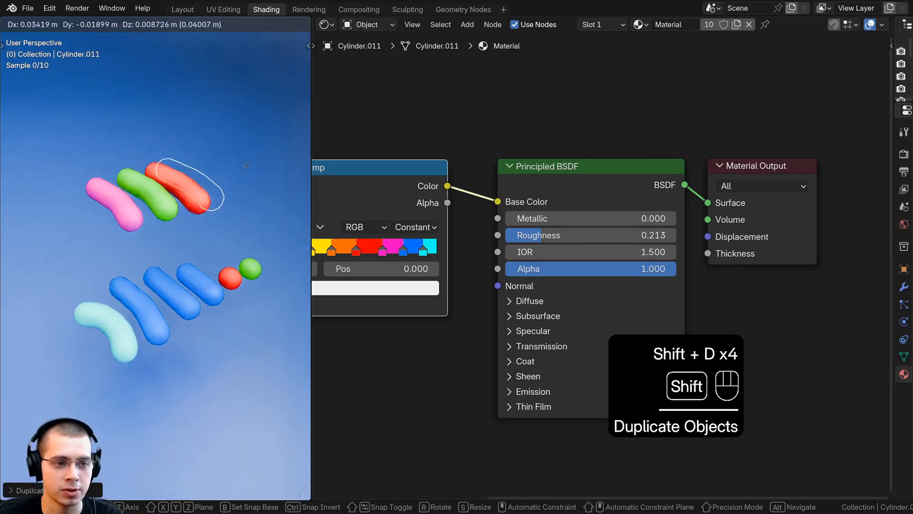
left_click(268, 148)
key("shift+d")
left_click(293, 125)
key("shift+d")
left_click(294, 98)
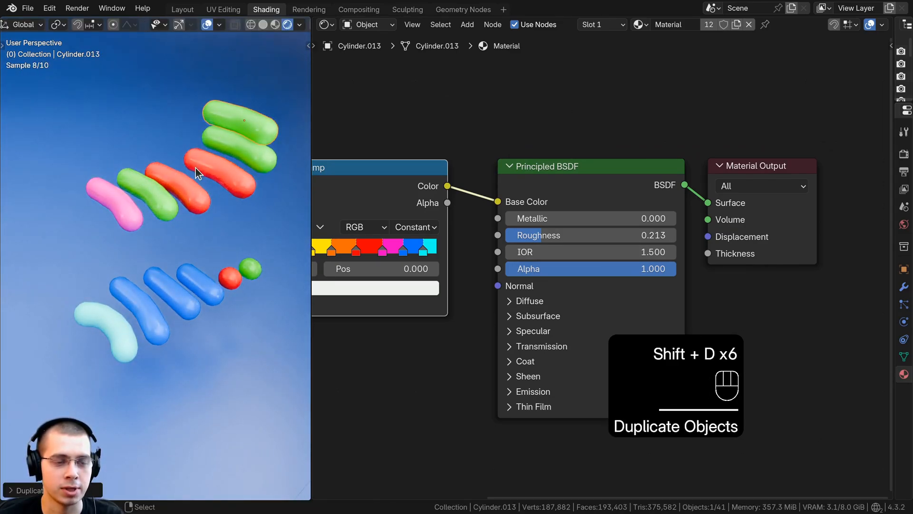
key("ctrl+z")
key("ctrl+z")
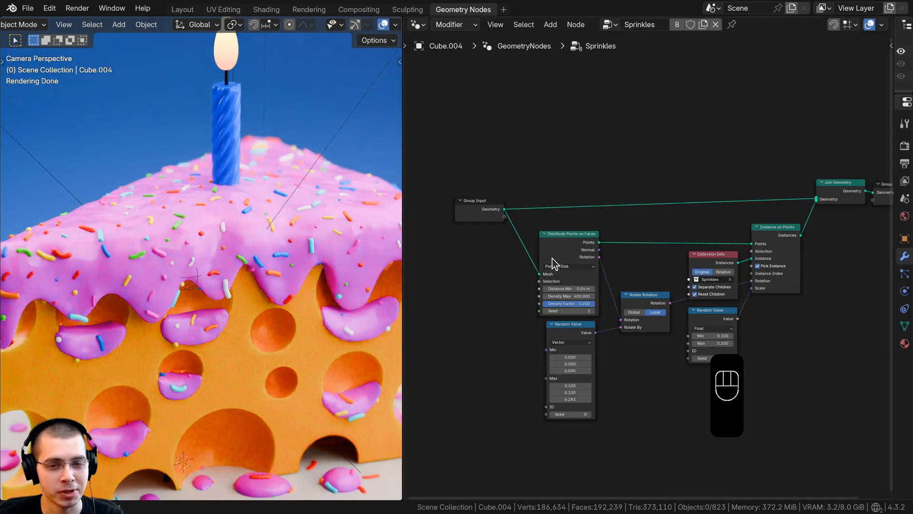
- Examine the frosting's Sprinkles geometry node tree from Group Input through Distribute Points on Faces to Join Geometry
scroll(570, 235, "up", 3)
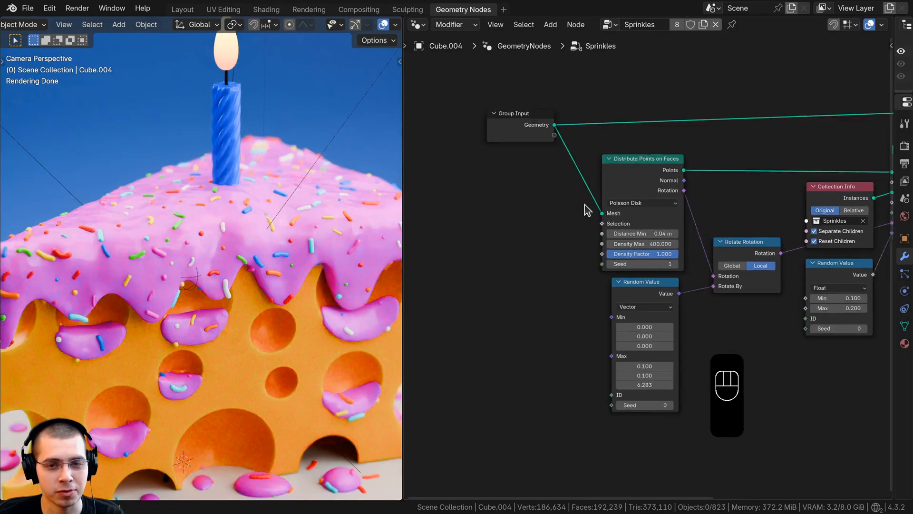
scroll(585, 205, "down", 2)
middle_click_drag(618, 167, 558, 179)
middle_click_drag(819, 175, 768, 187)
scroll(662, 155, "down", 1)
middle_click_drag(658, 155, 653, 165)
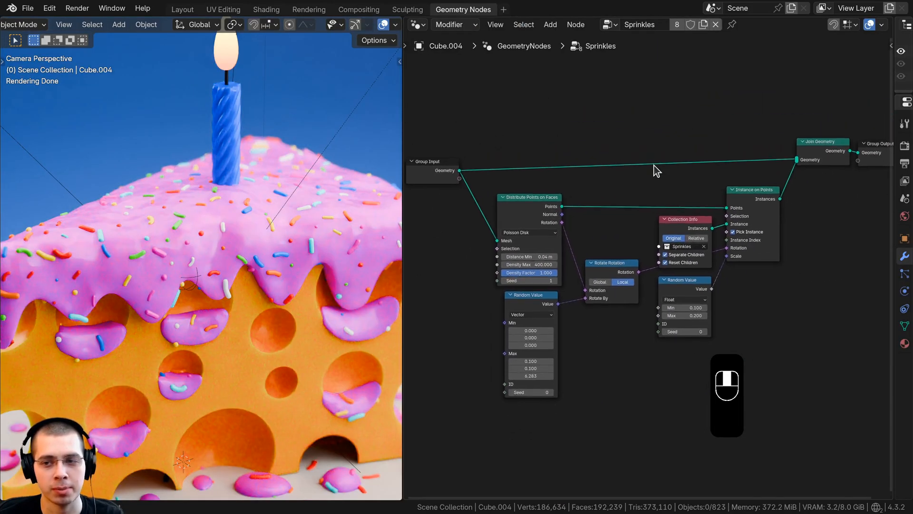
scroll(654, 166, "down", 2)
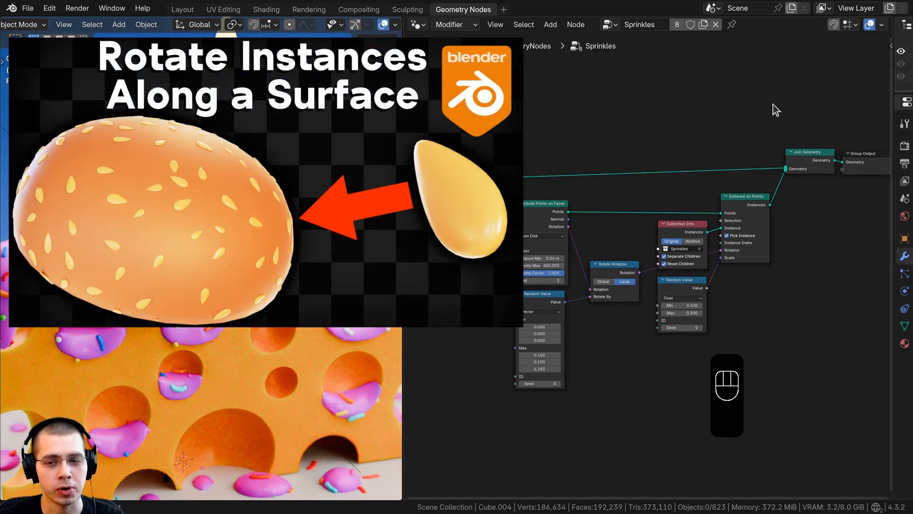
- Select and deselect all nodes in the Sprinkles tree and examine the Random Value node driving the instance scale
key("a")
key("a")
key("a")
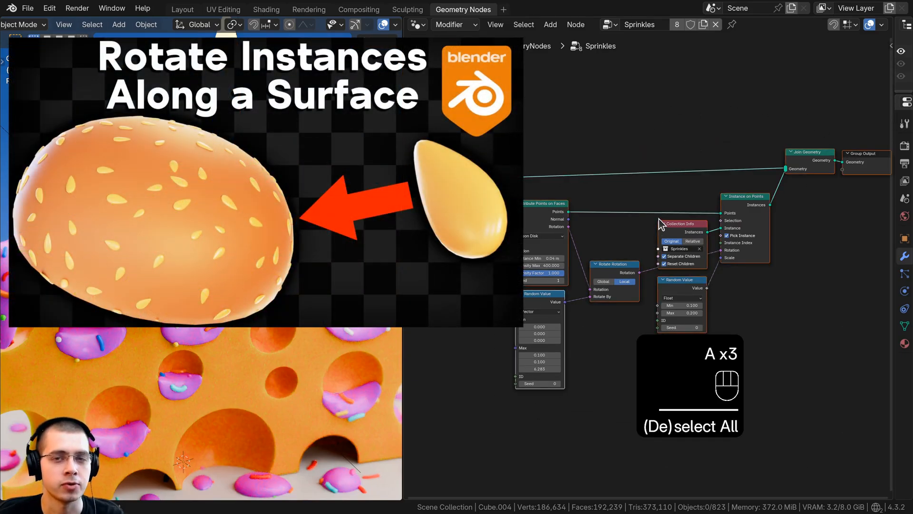
scroll(618, 342, "up", 2)
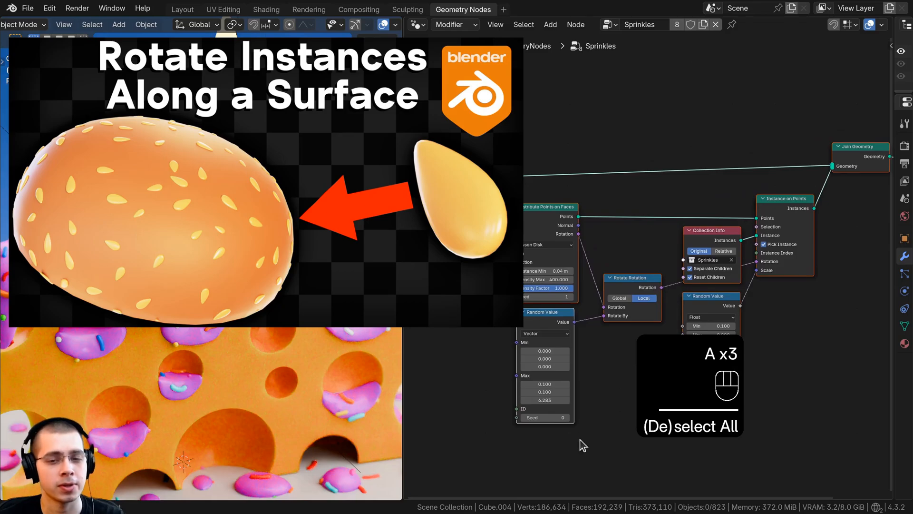
key("a")
middle_click_drag(597, 372, 737, 371)
scroll(713, 305, "up", 3)
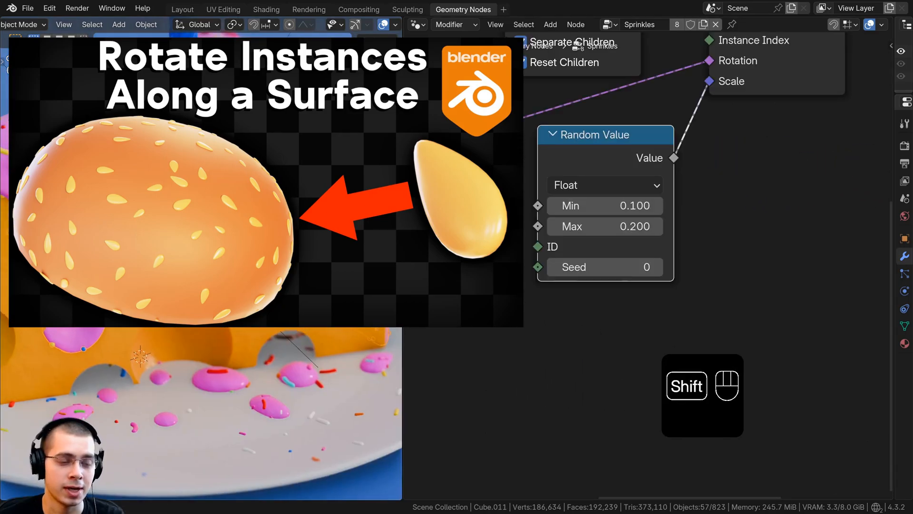
- Inspect the sprinkles on the melted drips and select several frosting droplets on the plate one by one
middle_click_drag(202, 95, 141, 217, "shift")
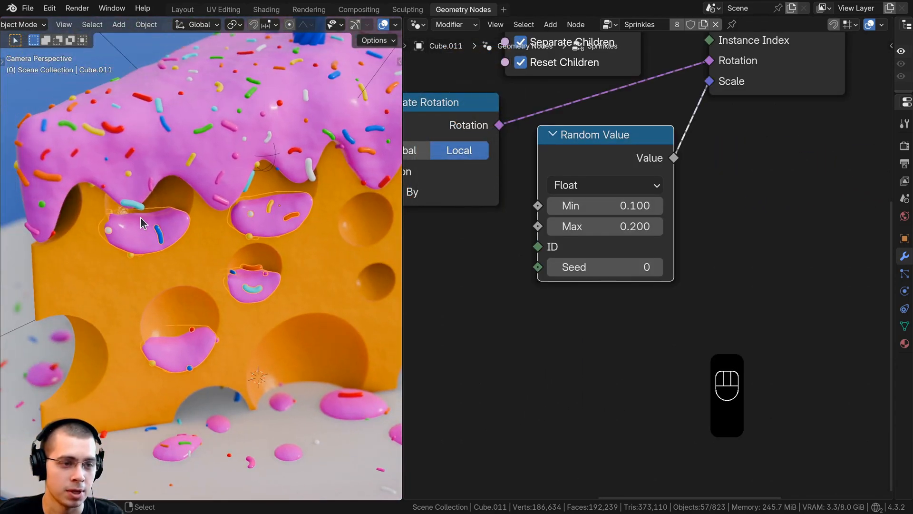
middle_click_drag(195, 353, 261, 239, "shift")
scroll(254, 265, "up", 3)
left_click(161, 257)
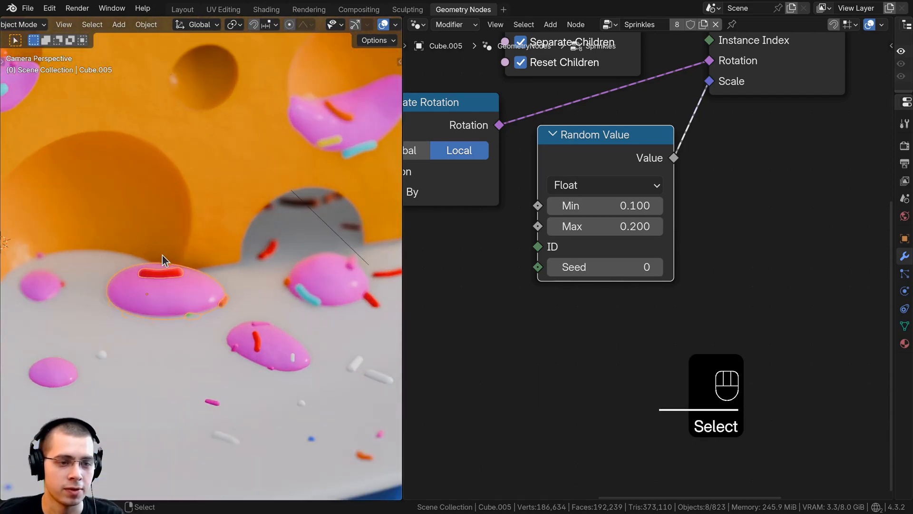
right_click(315, 289)
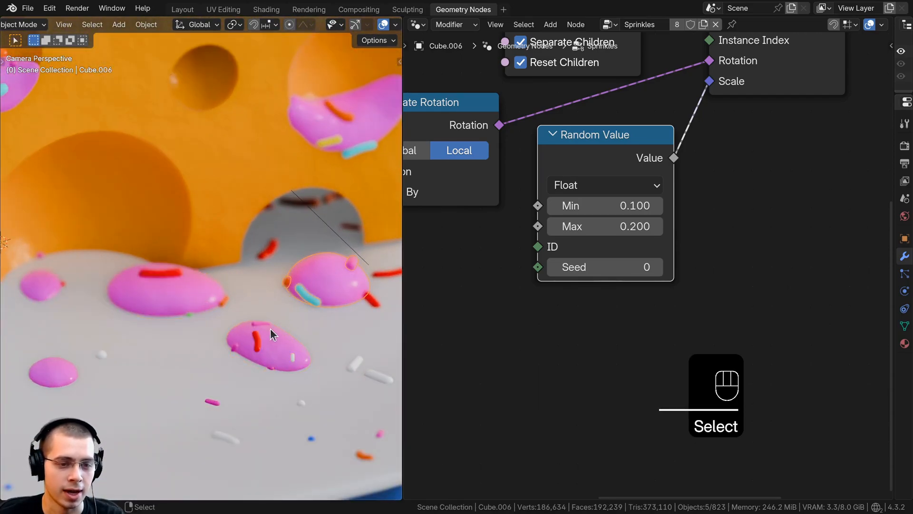
right_click(271, 331)
right_click(183, 289)
- Select the plate and examine the sprinkles scattered on it around the base of the cake slice
scroll(161, 291, "down", 4)
middle_click_drag(115, 297, 205, 316, "shift")
right_click(171, 352, "shift")
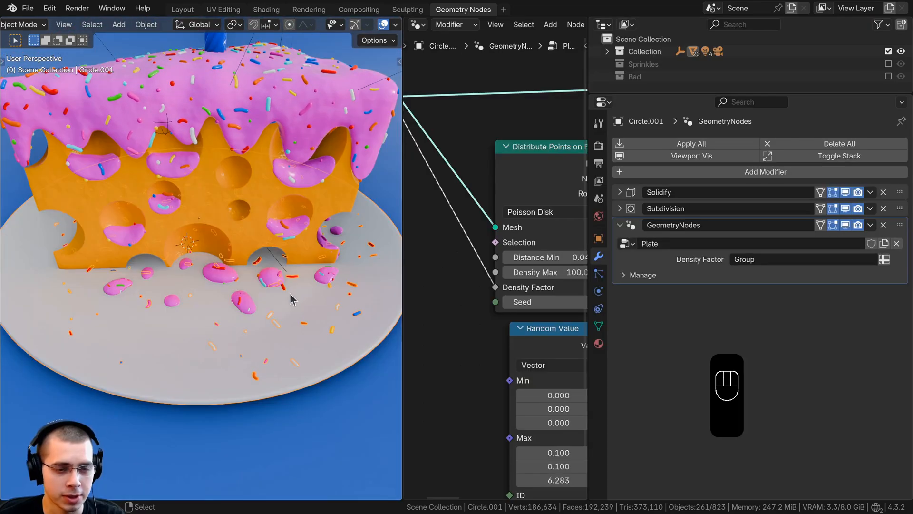
middle_click_drag(291, 299, 295, 217)
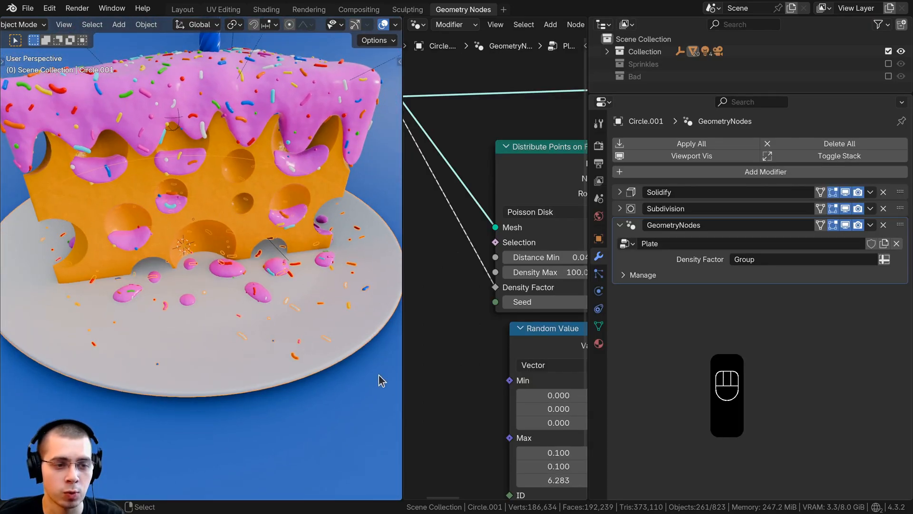
middle_click_drag(314, 284, 311, 287, "shift")
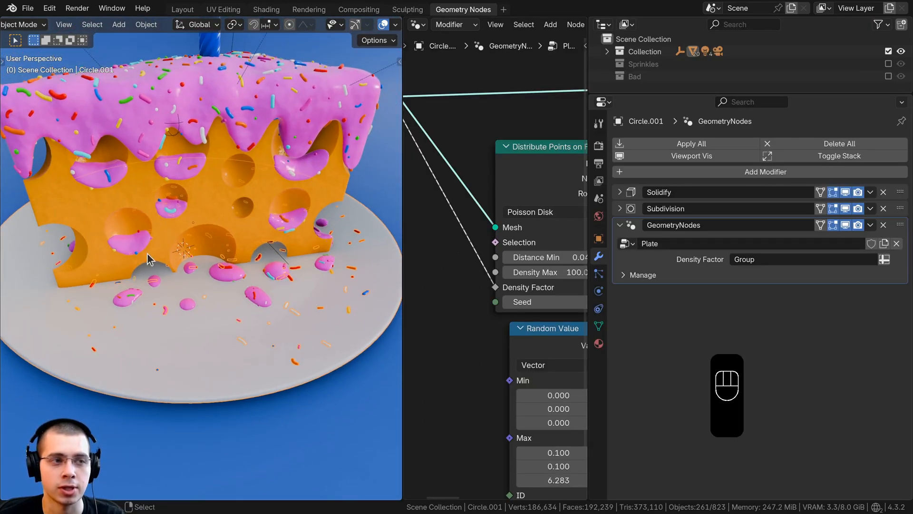
- Switch the plate to Weight Paint mode and inspect the painted weights around the cake slice
scroll(41, 24, "right", 4)
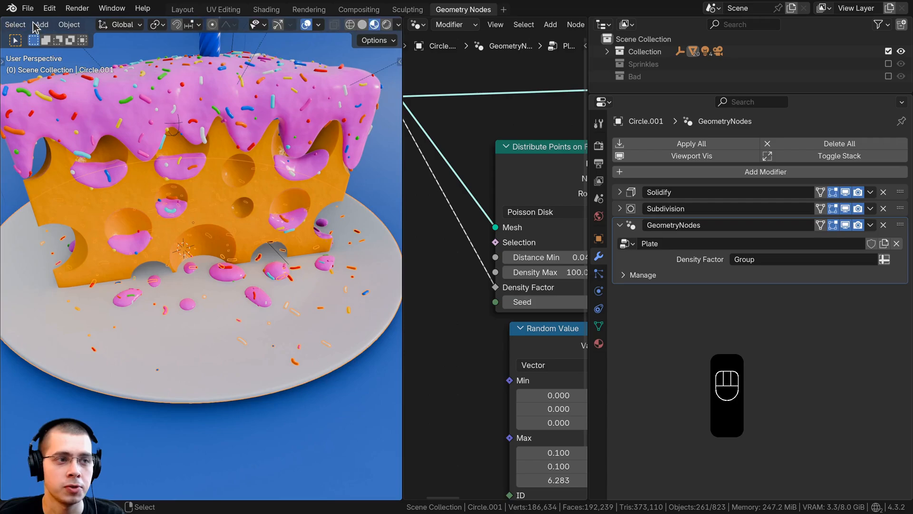
scroll(65, 28, "left", 4)
left_click(65, 25)
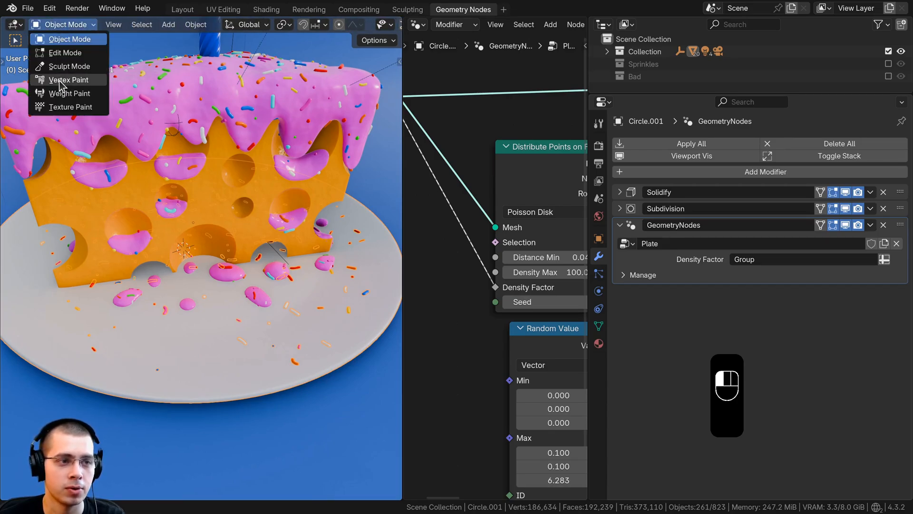
left_click(67, 94)
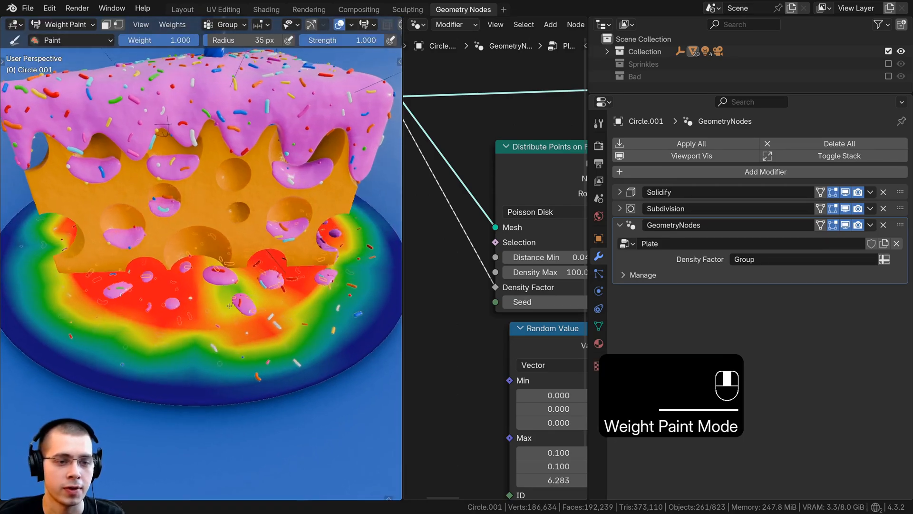
middle_click_drag(229, 306, 228, 261)
scroll(220, 262, "down", 2)
middle_click_drag(257, 266, 219, 269, "shift")
scroll(218, 270, "up", 2)
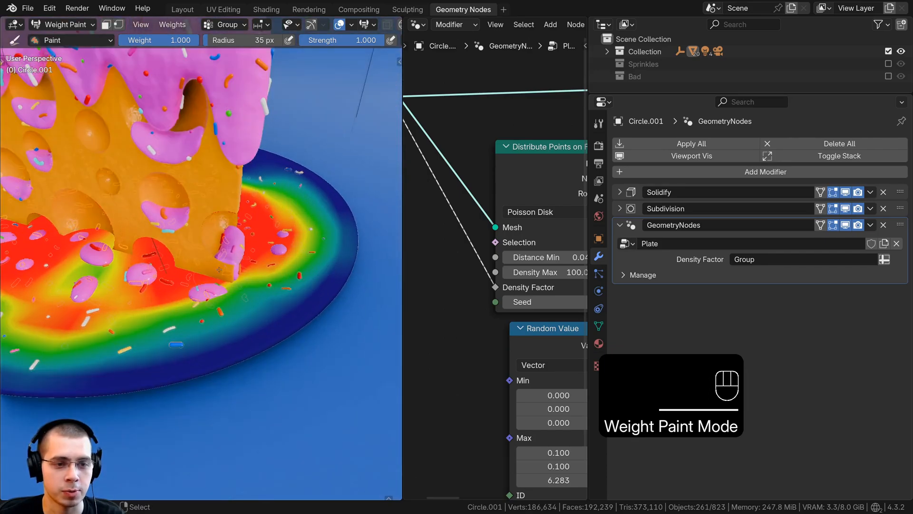
scroll(503, 267, "up", 6)
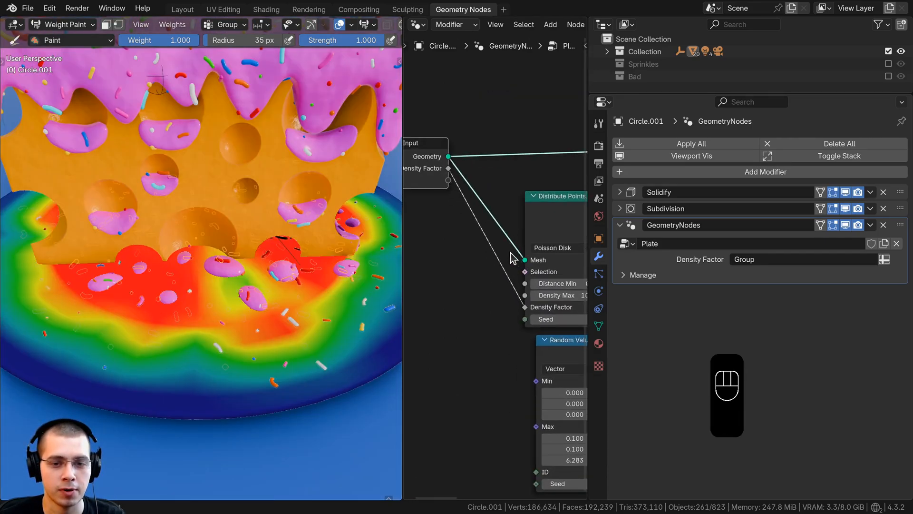
- Inspect the Density Factor link in the plate's node tree and assign the Group vertex group as the modifier's Density Factor
left_click_drag(588, 244, 743, 245)
scroll(613, 267, "up", 2)
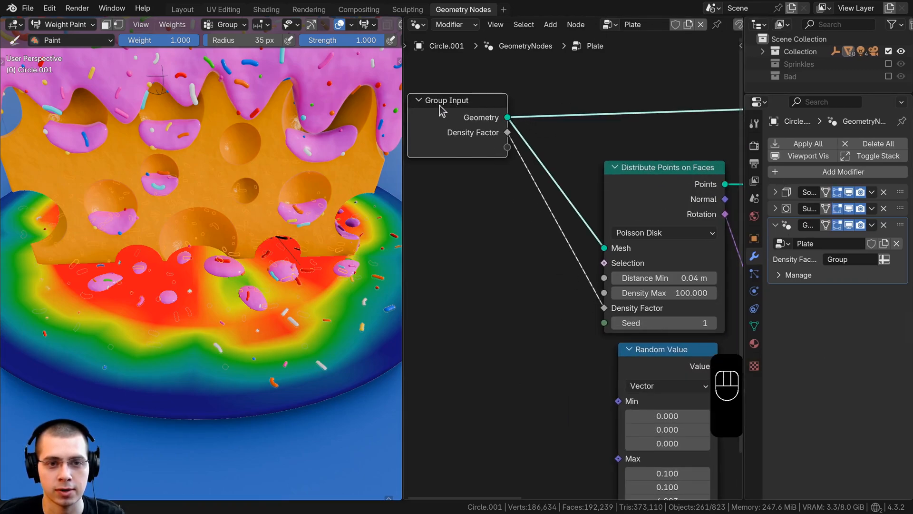
left_click_drag(743, 181, 604, 224)
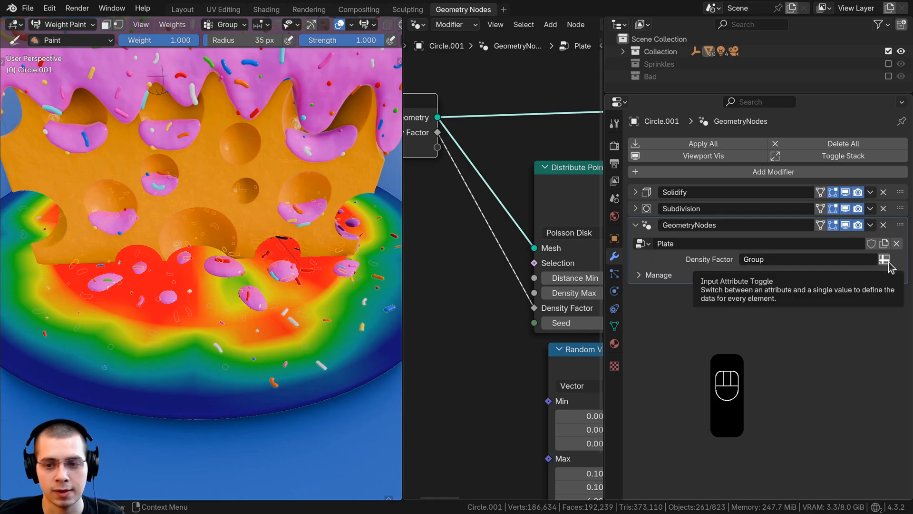
left_click(820, 261)
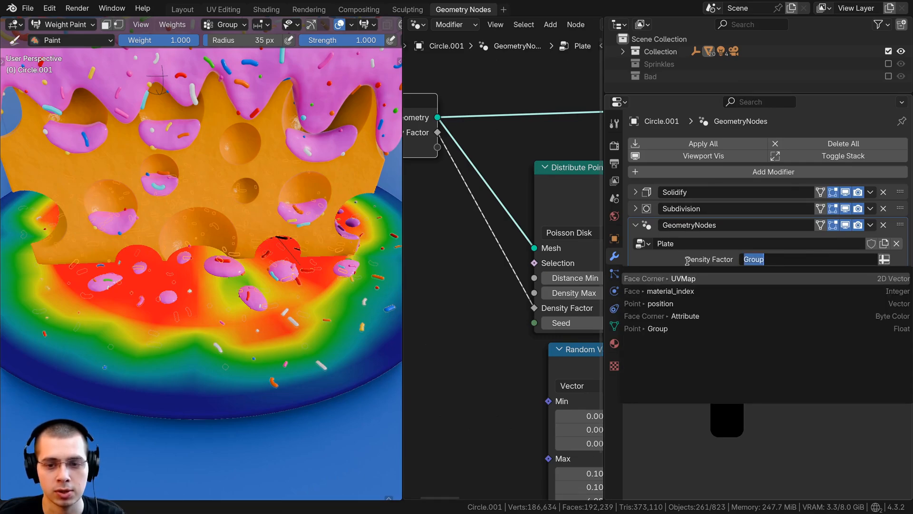
left_click(685, 329)
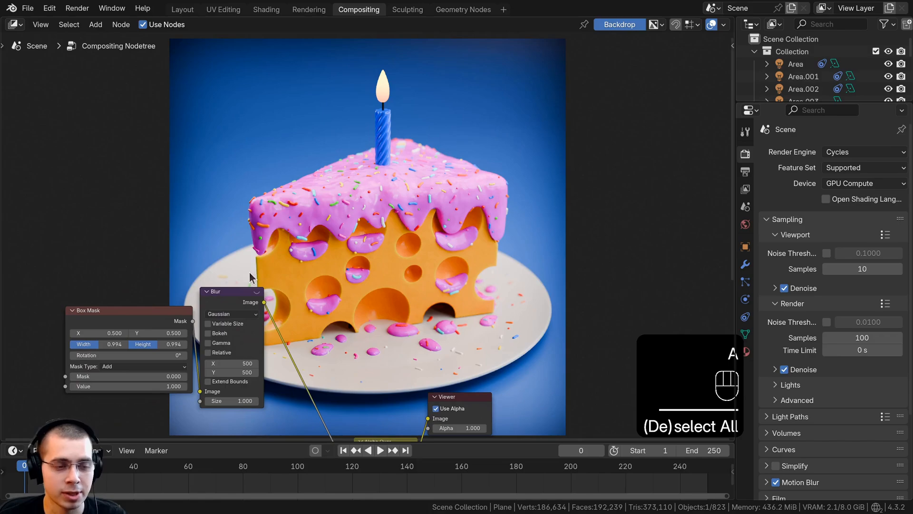
- Move the Box Mask node farther from the Blur node in the compositing tree
scroll(197, 302, "up", 1)
middle_click_drag(159, 321, 299, 248)
scroll(299, 248, "up", 2)
left_click_drag(259, 242, 214, 247)
middle_click_drag(226, 242, 208, 268)
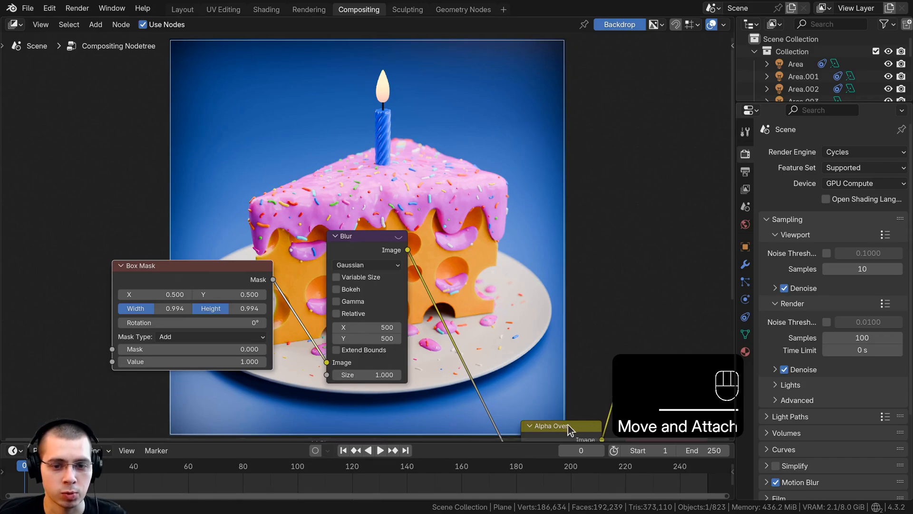
- Link the Viewer to the Blur node's output and examine the blurred box mask
left_click(362, 240, "ctrl+shift")
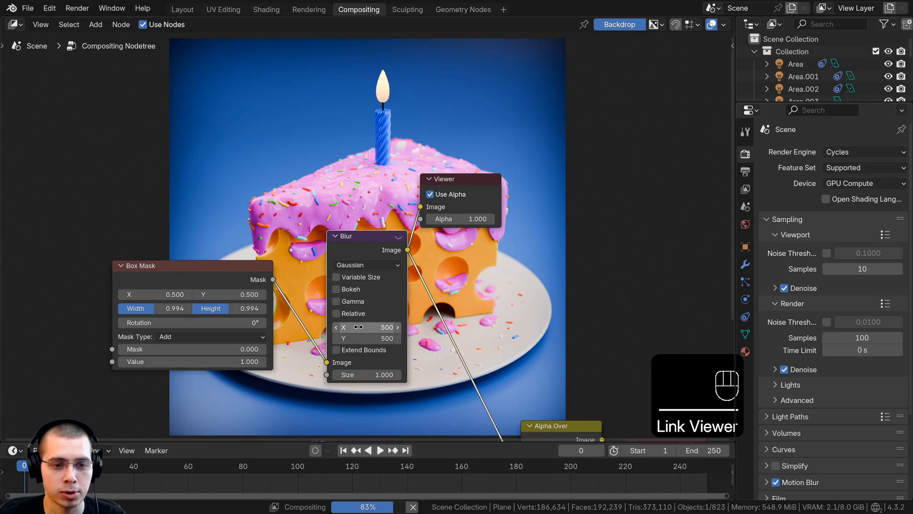
scroll(363, 266, "up", 1)
middle_click_drag(362, 267, 344, 352)
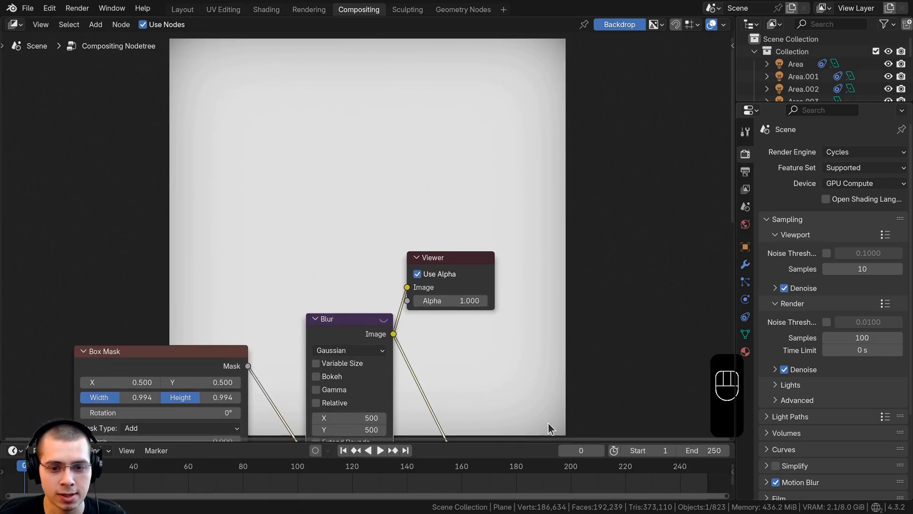
- Link the Viewer to the Alpha Over node's output and shift the Blur node slightly away from it
scroll(369, 218, "down", 4)
middle_click_drag(486, 421, 380, 275)
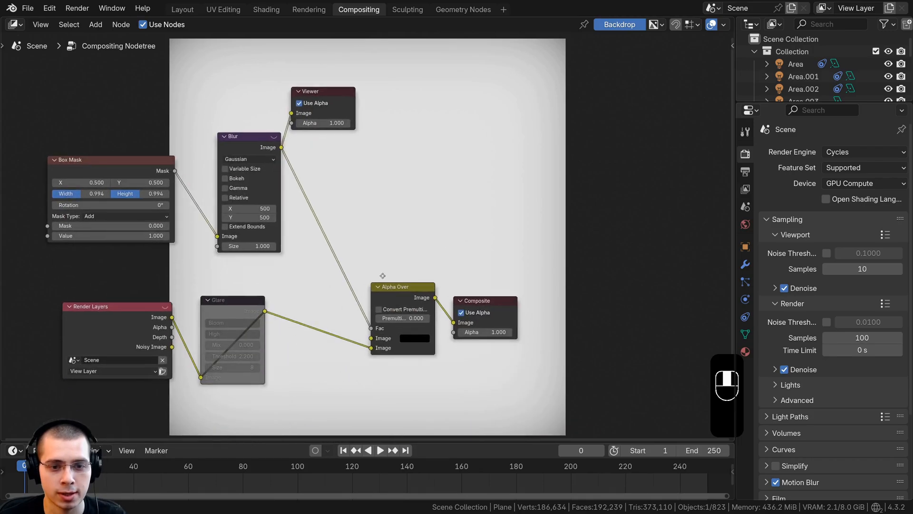
scroll(382, 277, "up", 3)
left_click(422, 293, "ctrl+shift")
middle_click_drag(271, 116, 272, 96)
scroll(273, 99, "up", 1)
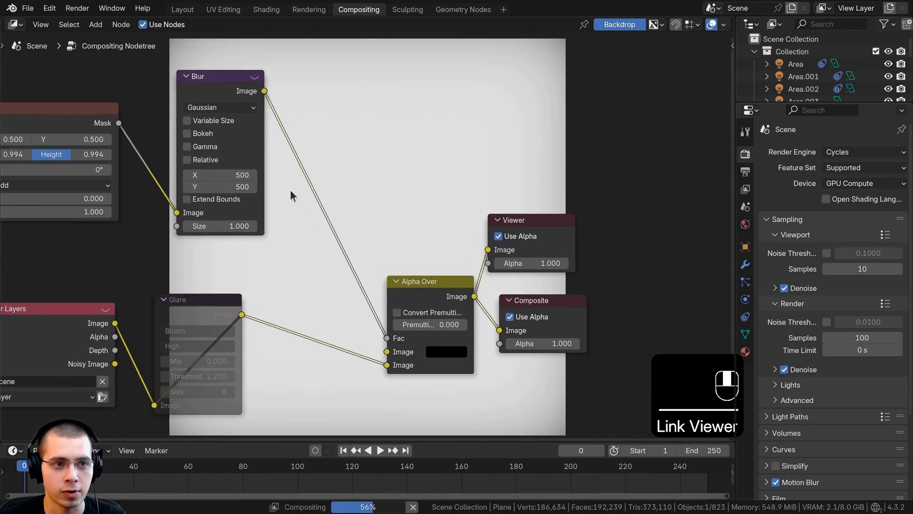
left_click_drag(205, 75, 193, 78)
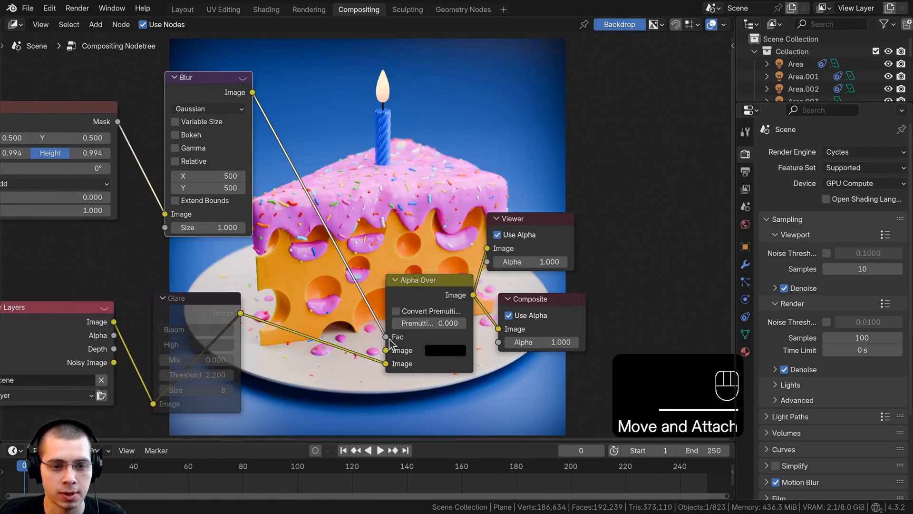
- Select the Render Layers node and trace its image connection through Glare into Alpha Over
middle_click_drag(389, 339, 386, 288)
middle_click_drag(71, 277, 255, 234)
left_click(279, 235)
middle_click_drag(471, 255, 286, 261)
scroll(286, 262, "up", 3)
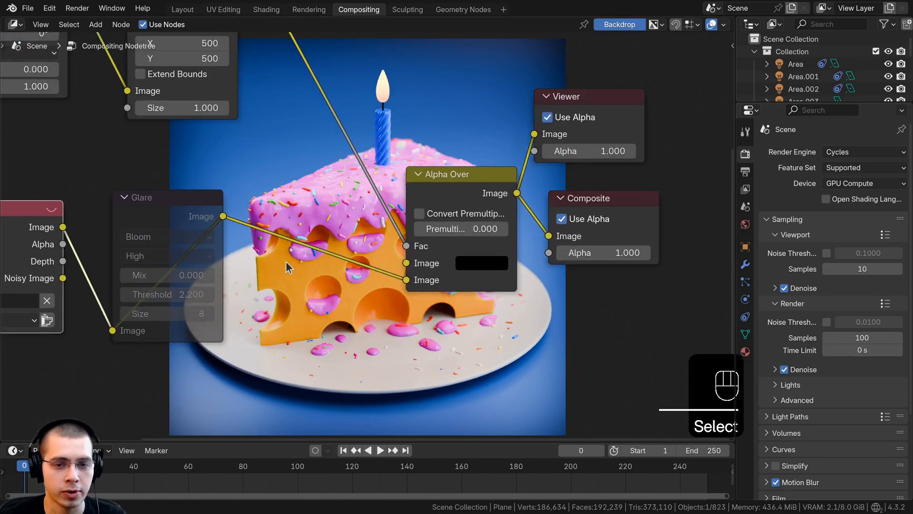
- Try white instead of black as the Alpha Over node's image colour
scroll(485, 269, "down", 3)
middle_click_drag(487, 270, 412, 366)
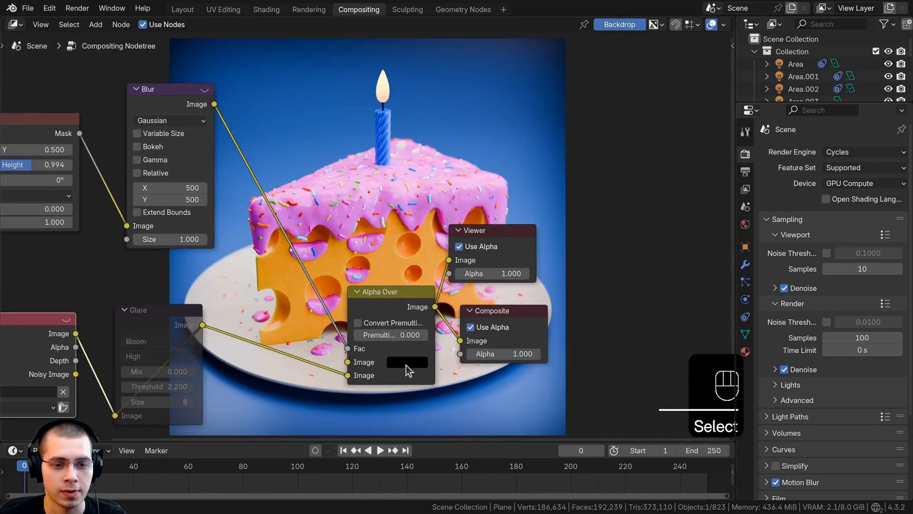
left_click(407, 363)
left_click_drag(481, 308, 511, 308)
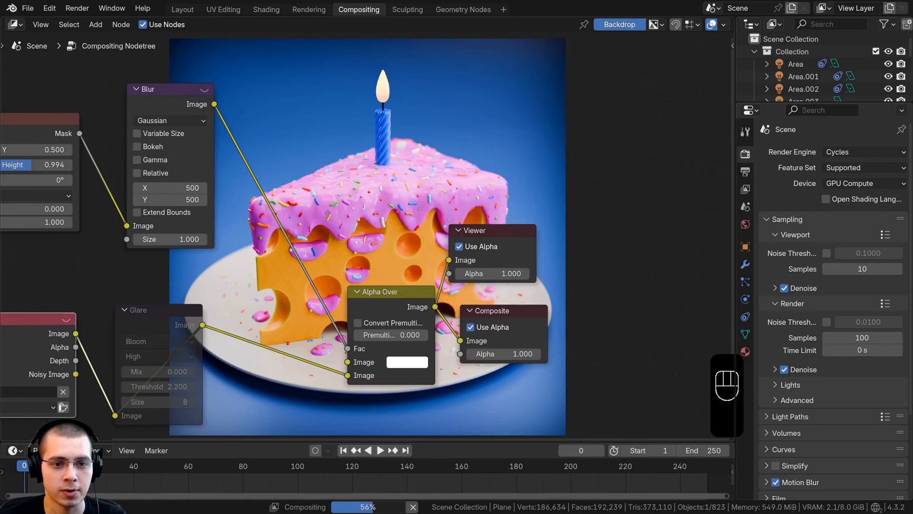
- Unmute the Glare node between Render Layers and Alpha Over
scroll(328, 212, "down", 2)
middle_click_drag(328, 213, 334, 255)
left_click(302, 289)
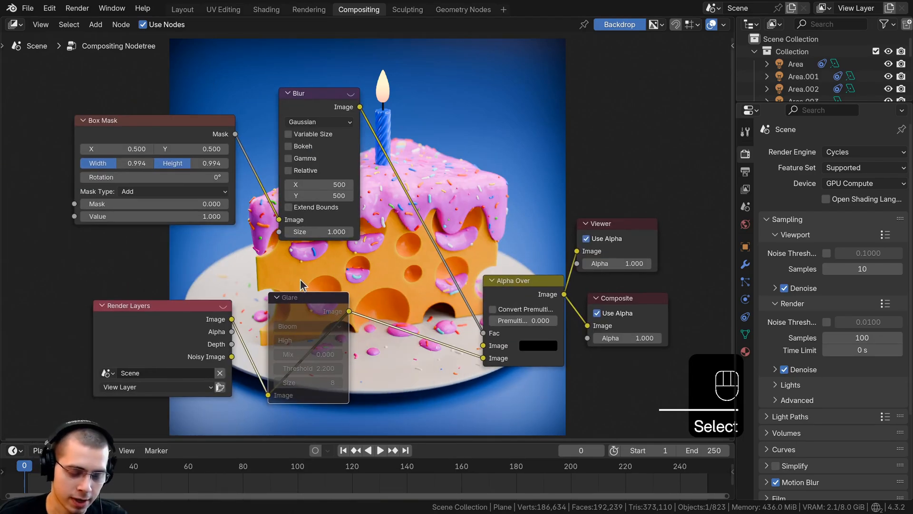
key("m")
middle_click_drag(303, 284, 295, 195)
scroll(308, 269, "up", 4)
key("a")
- Check the Glare node's type options, keep Bloom, and examine the glow around the candle flame
left_click(119, 241)
middle_click_drag(286, 258, 162, 276)
left_click(161, 276)
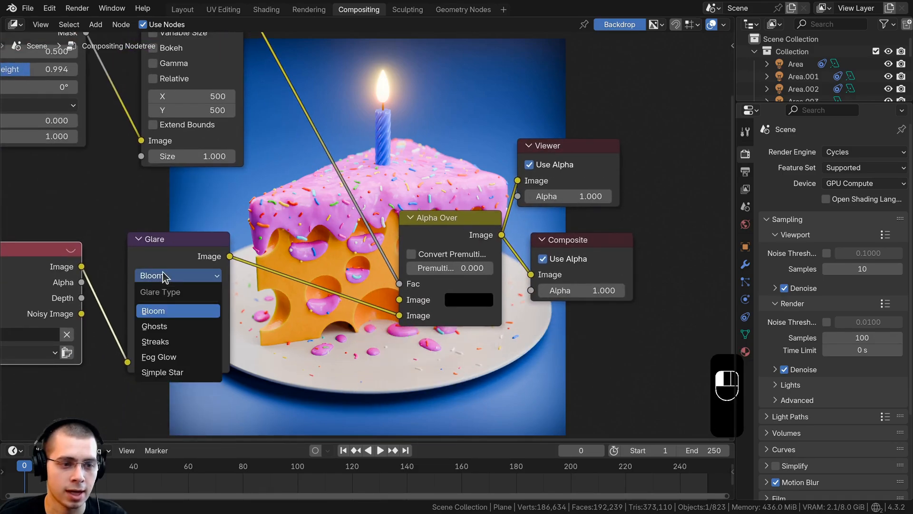
left_click(163, 276)
middle_click_drag(330, 166, 280, 346)
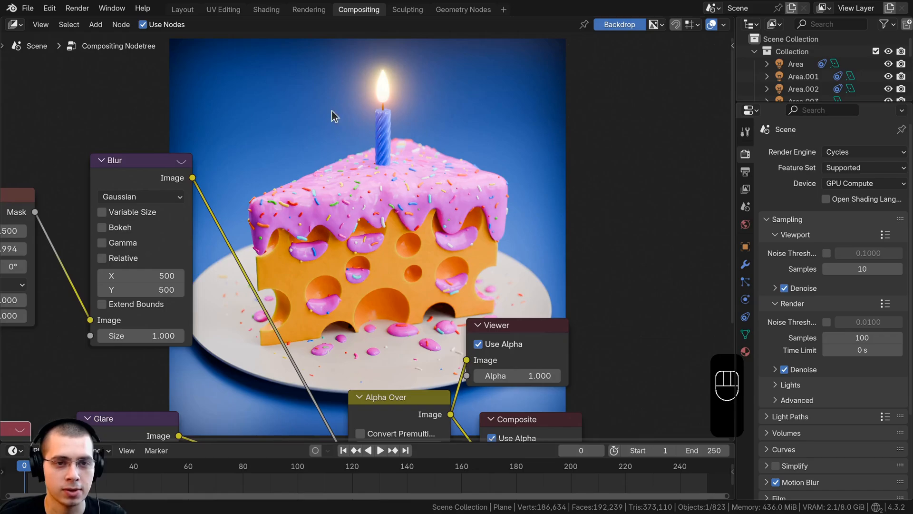